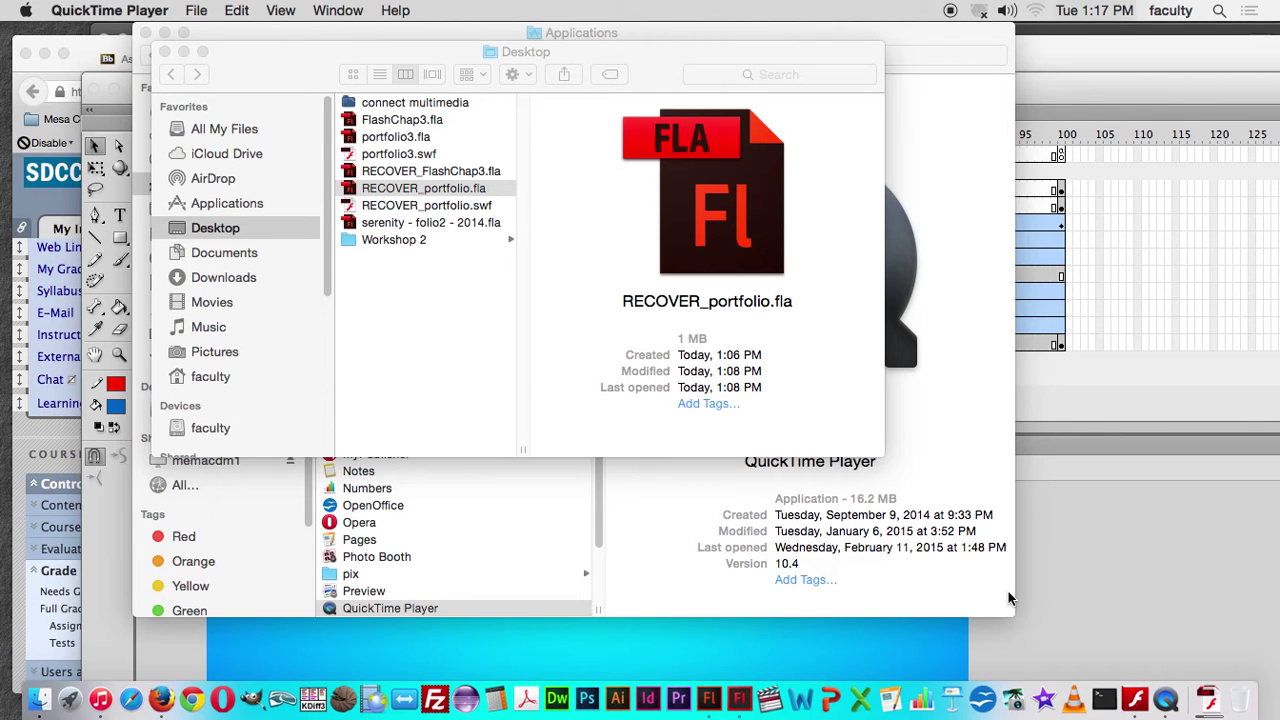
Switch to Flash and run a test of the FlashChap3 movie.
click(1055, 550)
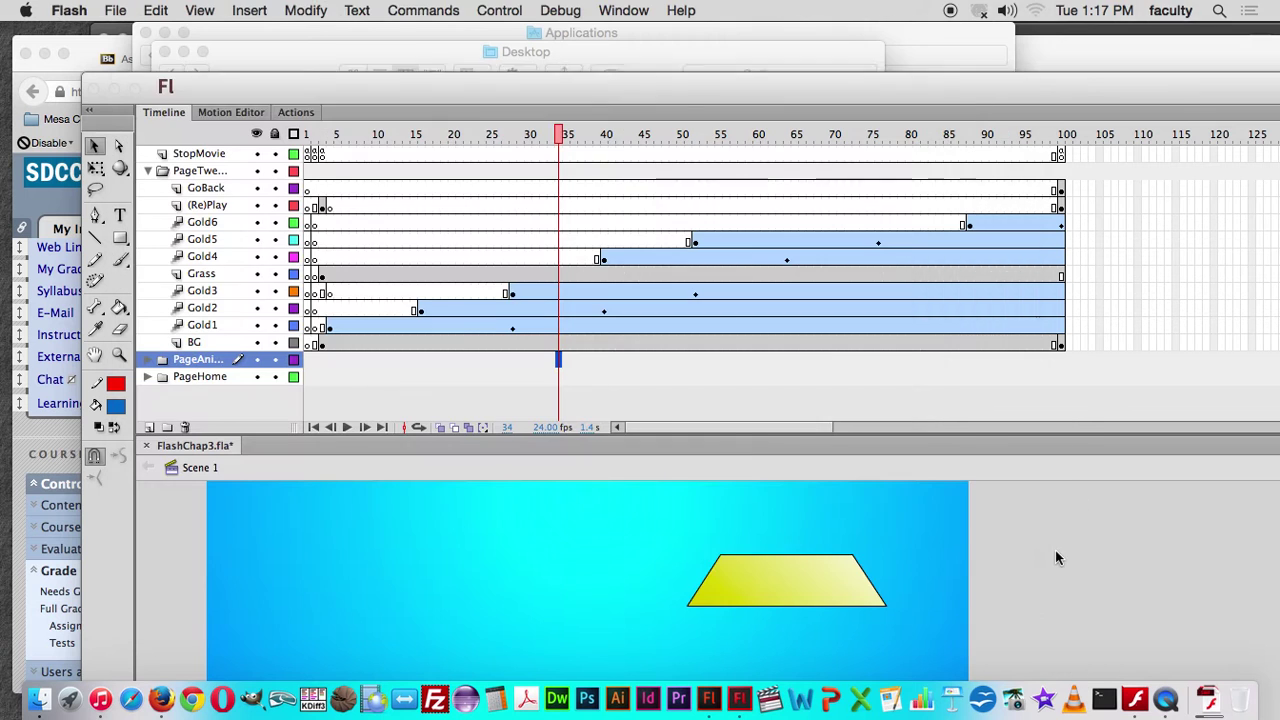
drag(429, 89, 367, 37)
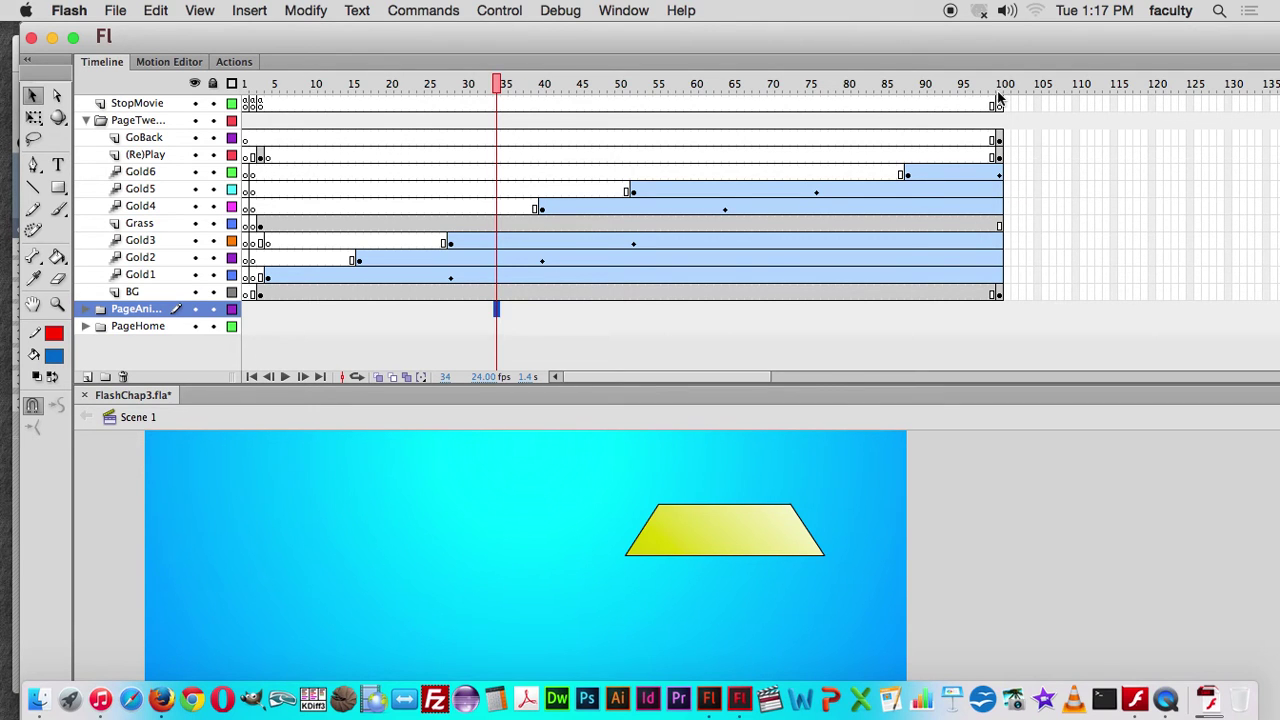
key(super+Return)
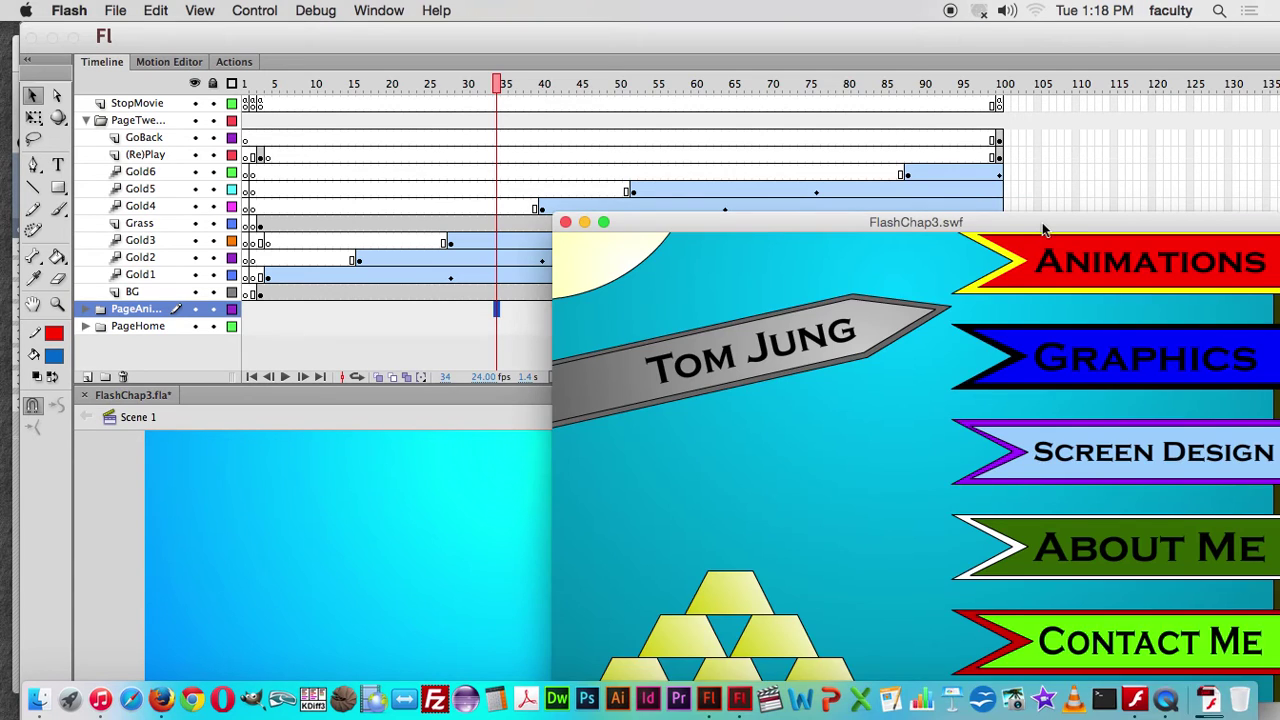
drag(1037, 220, 670, 84)
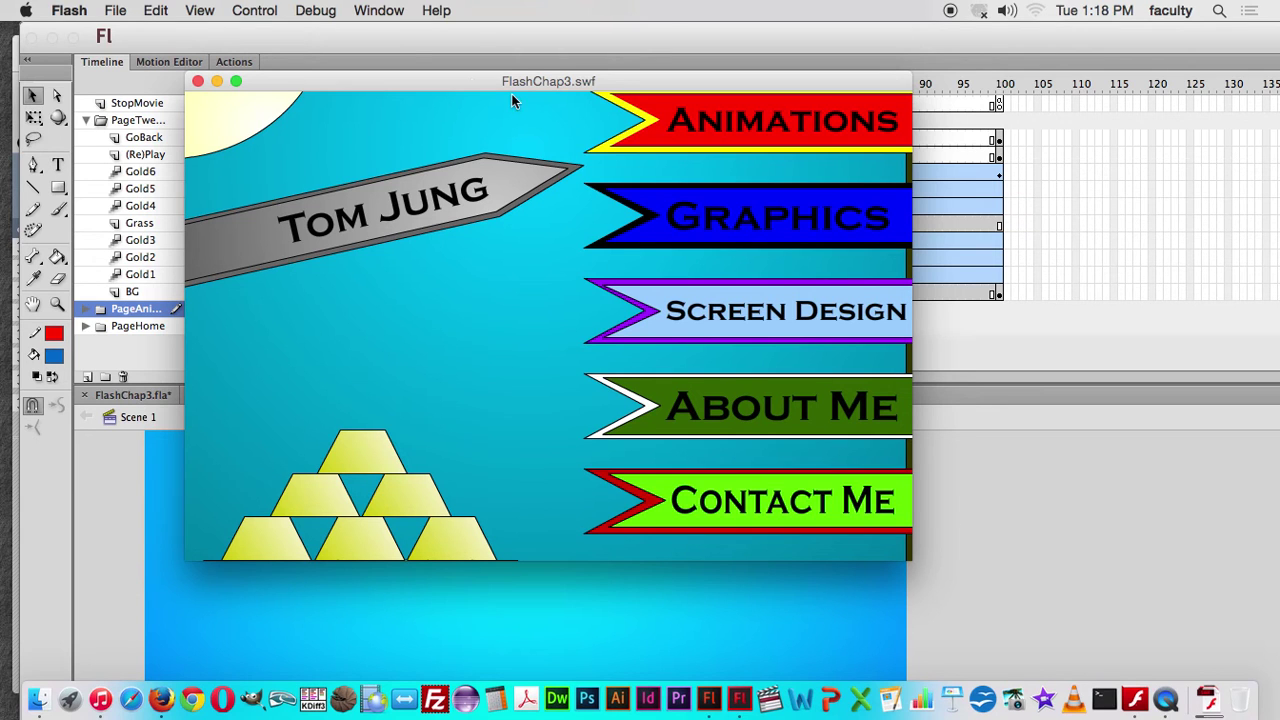
Test the Animations and Home buttons by going to the sample animations page, back home, and to the animations page again.
click(709, 128)
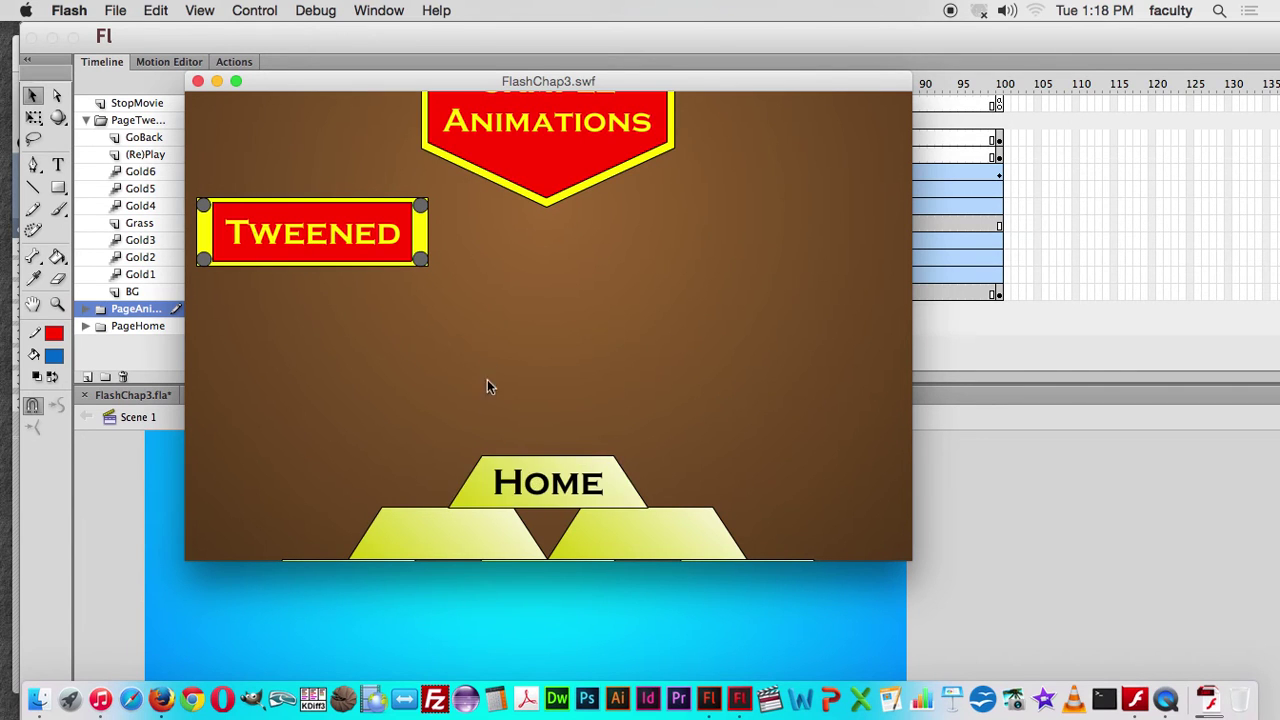
click(527, 485)
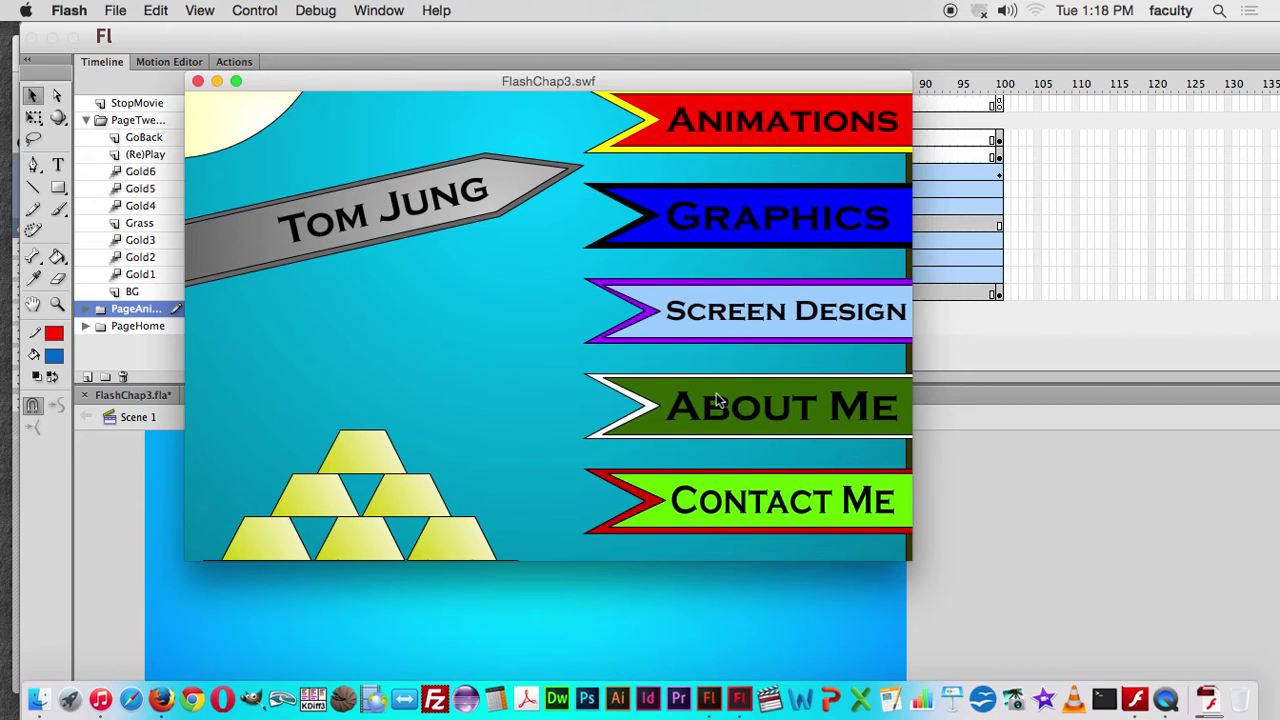
click(725, 118)
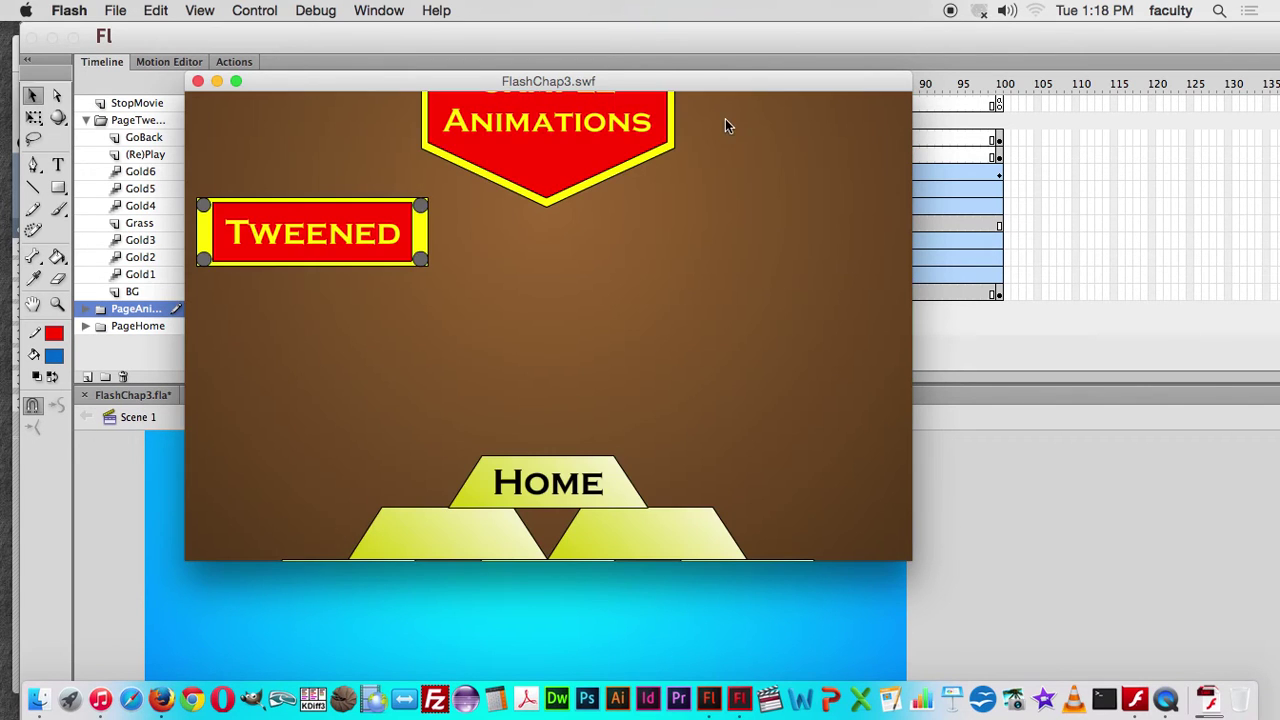
Open the Tweened page in the test movie and try its Play, Replay and Go Back buttons.
click(360, 232)
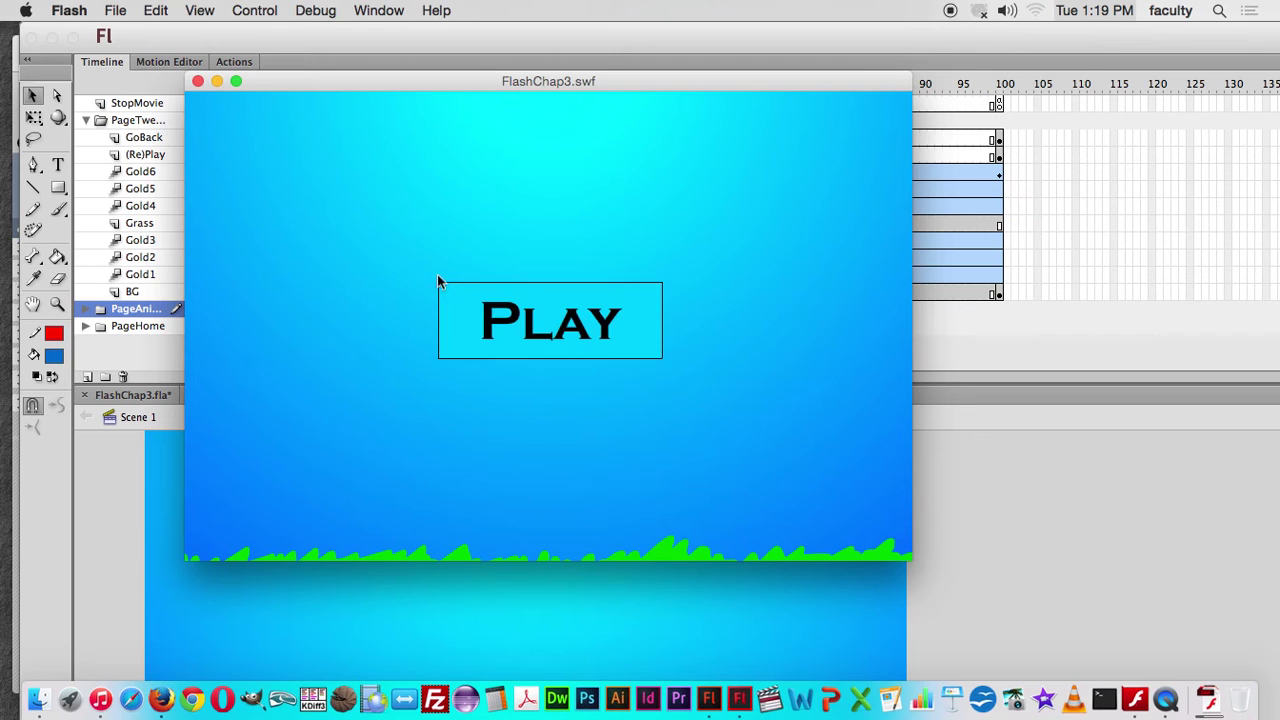
click(507, 323)
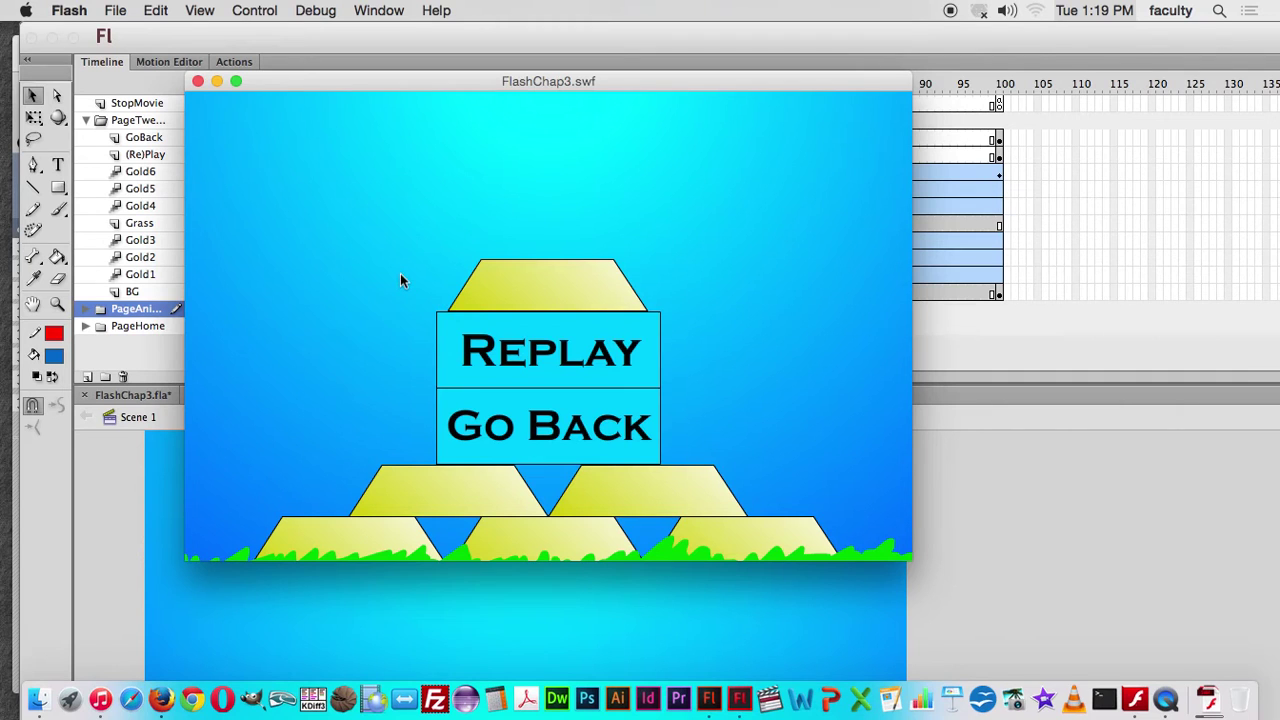
click(492, 354)
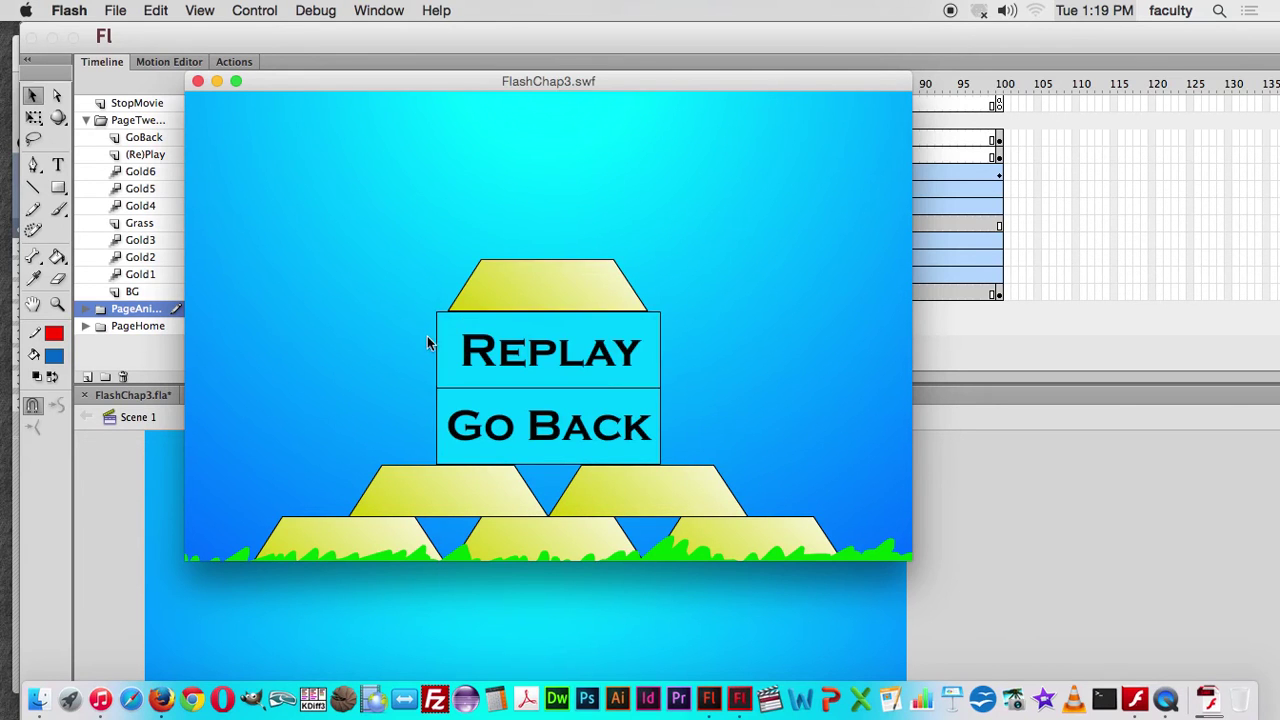
click(465, 432)
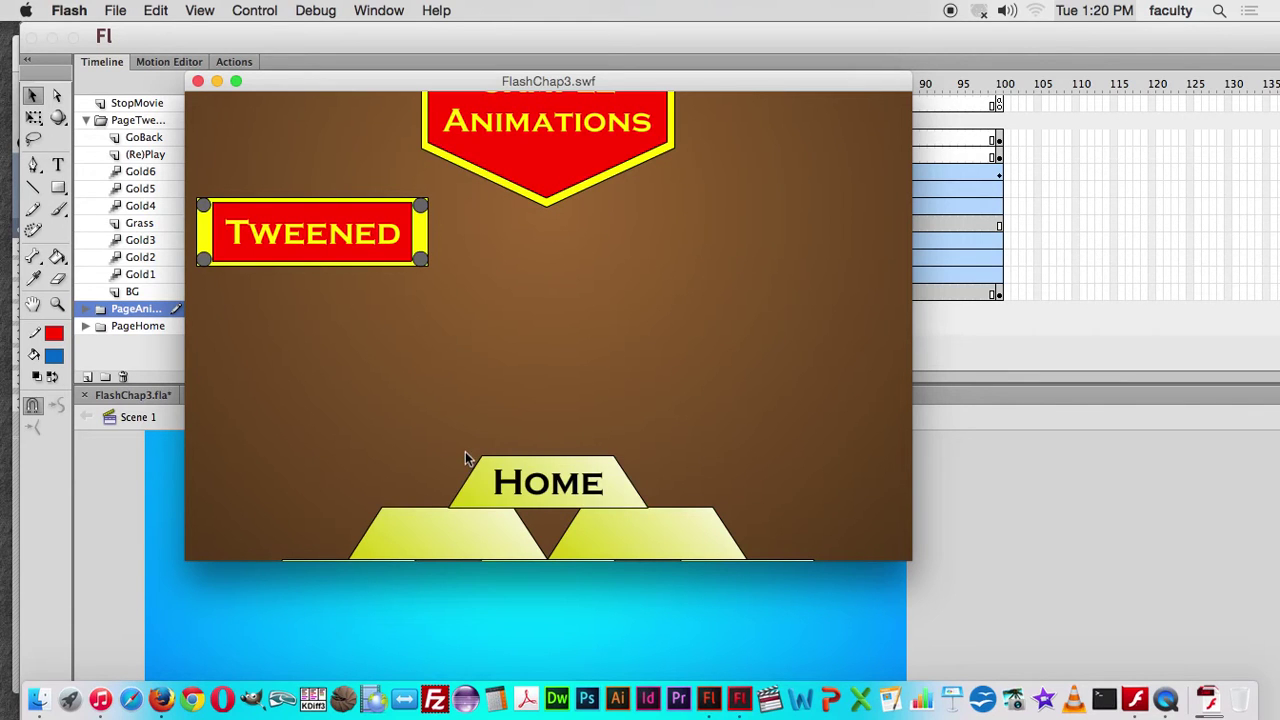
Return to the home page of the test movie and close the preview.
click(514, 484)
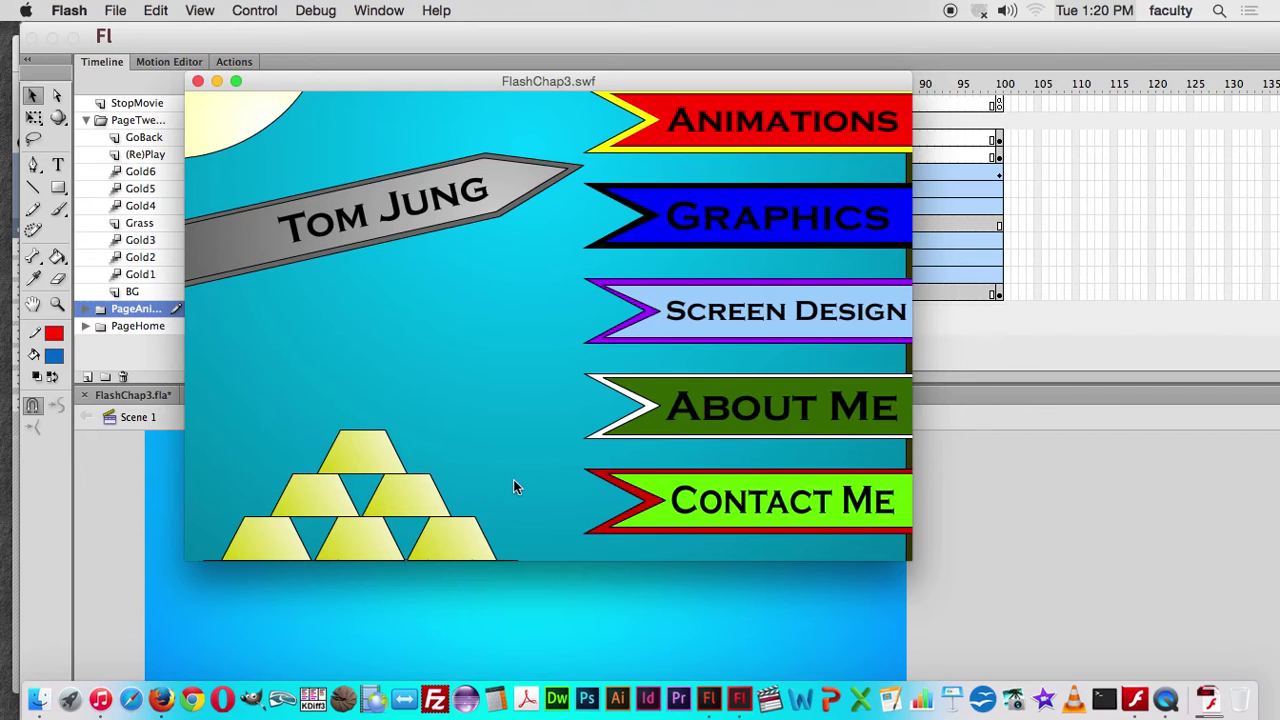
click(199, 81)
click(198, 82)
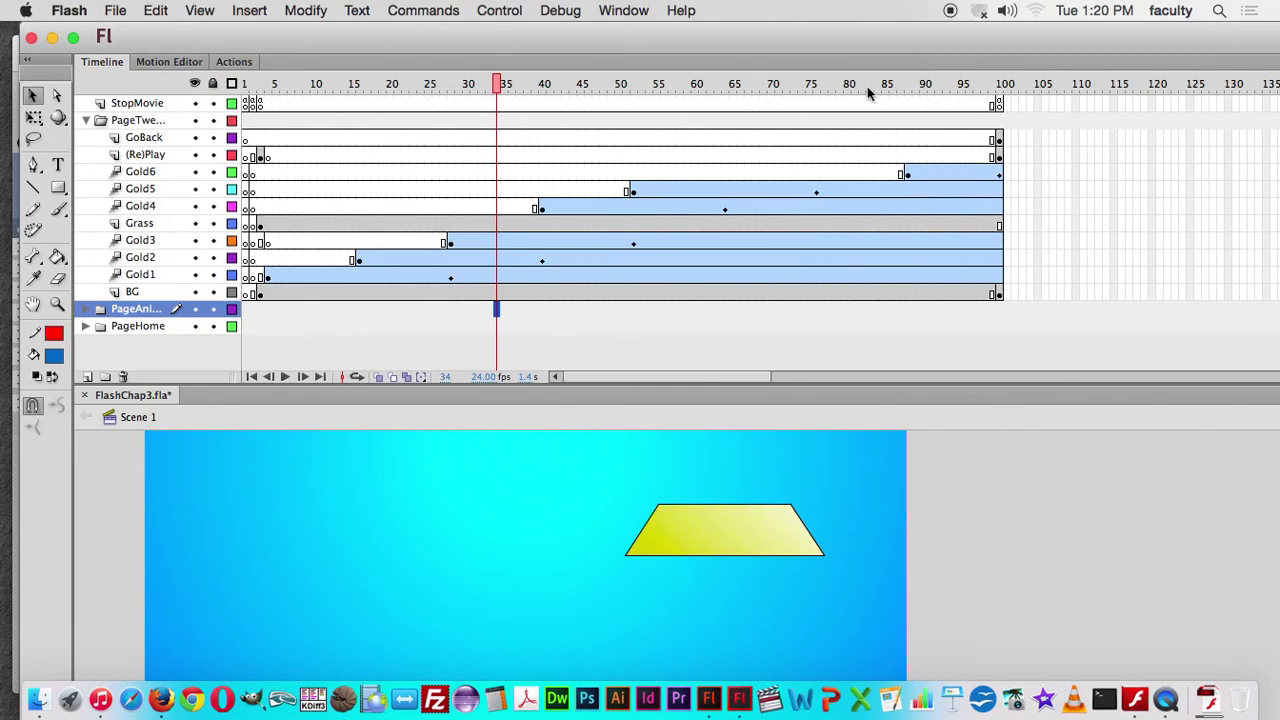
Maximize the Flash window and fit the stage in an enlarged editing area below a shorter timeline.
click(71, 38)
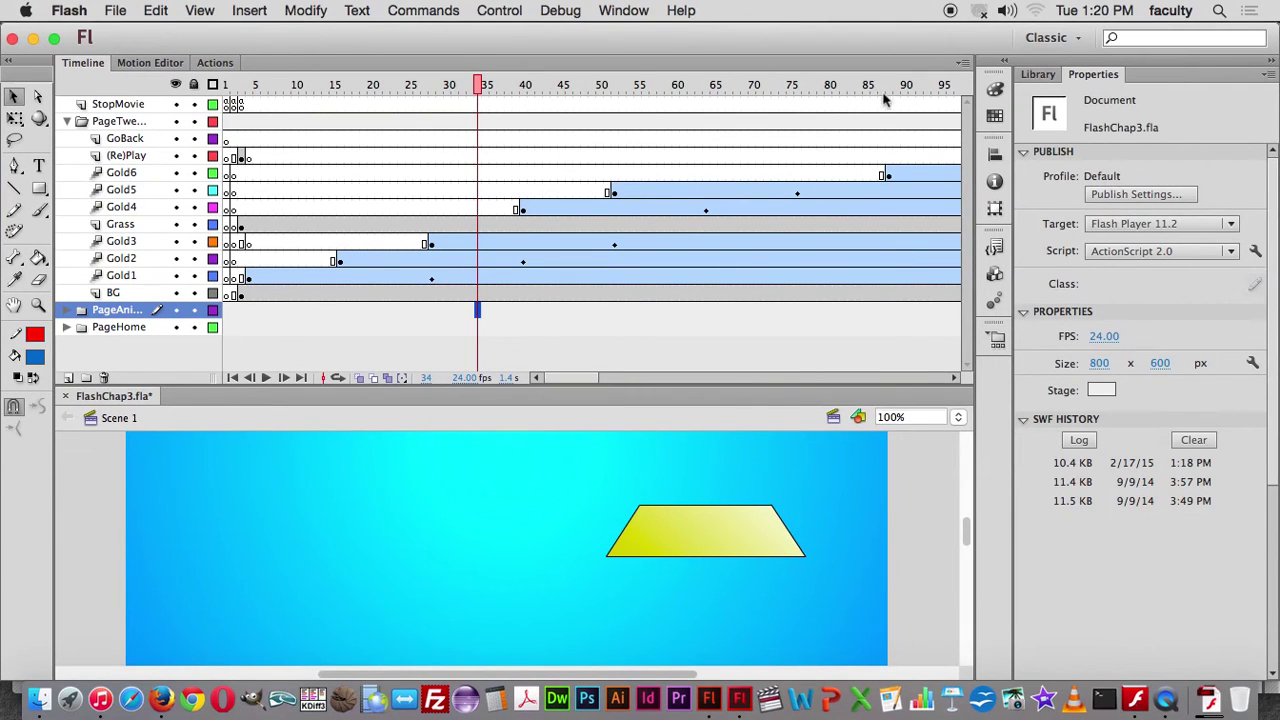
click(958, 417)
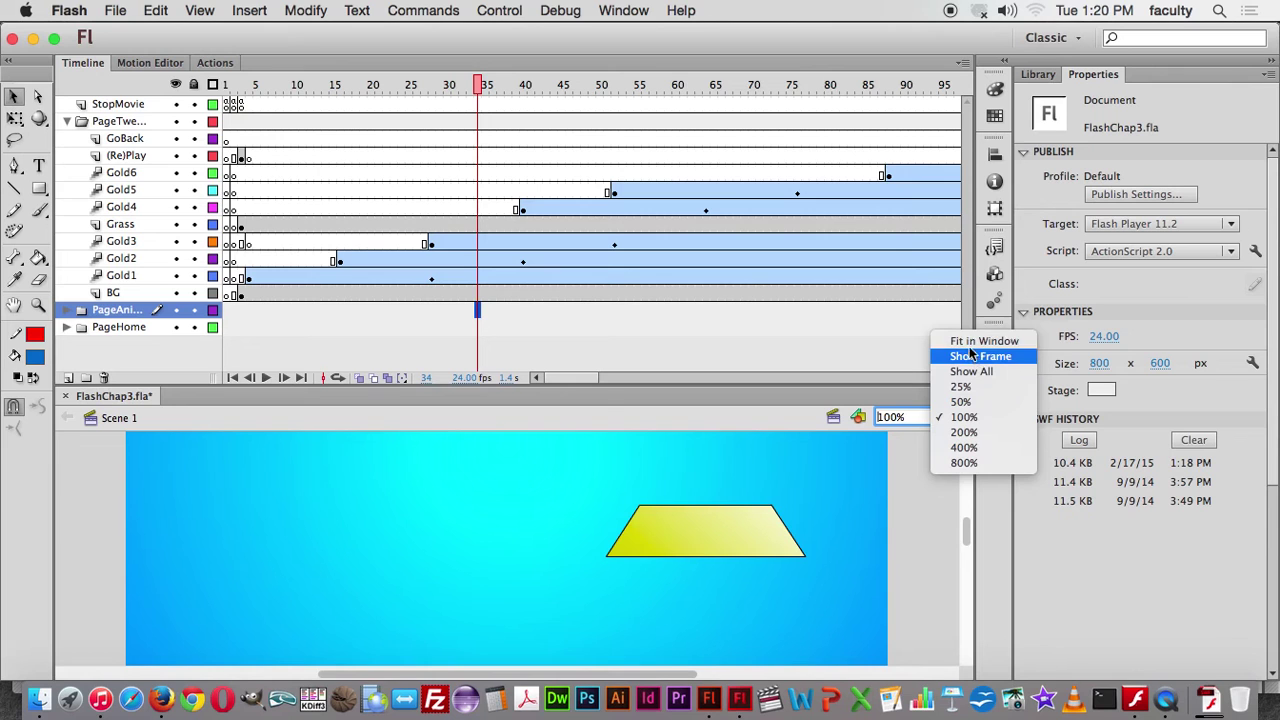
click(982, 342)
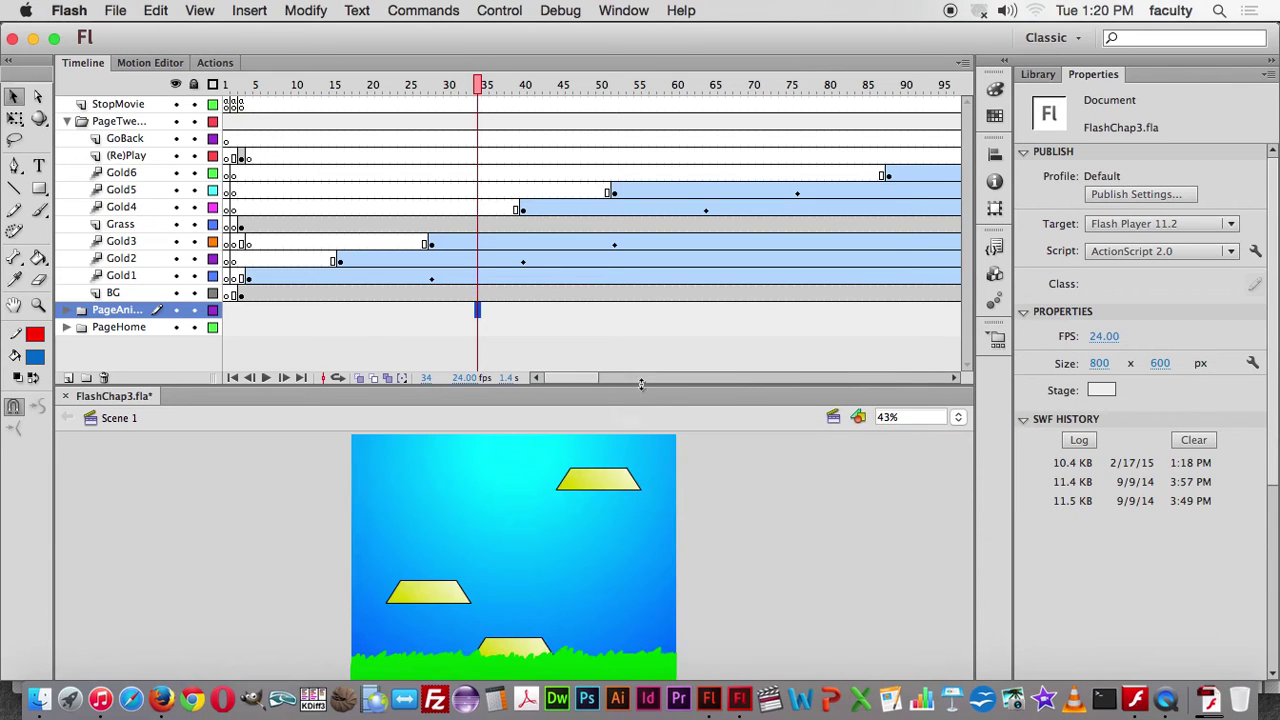
drag(642, 387, 640, 349)
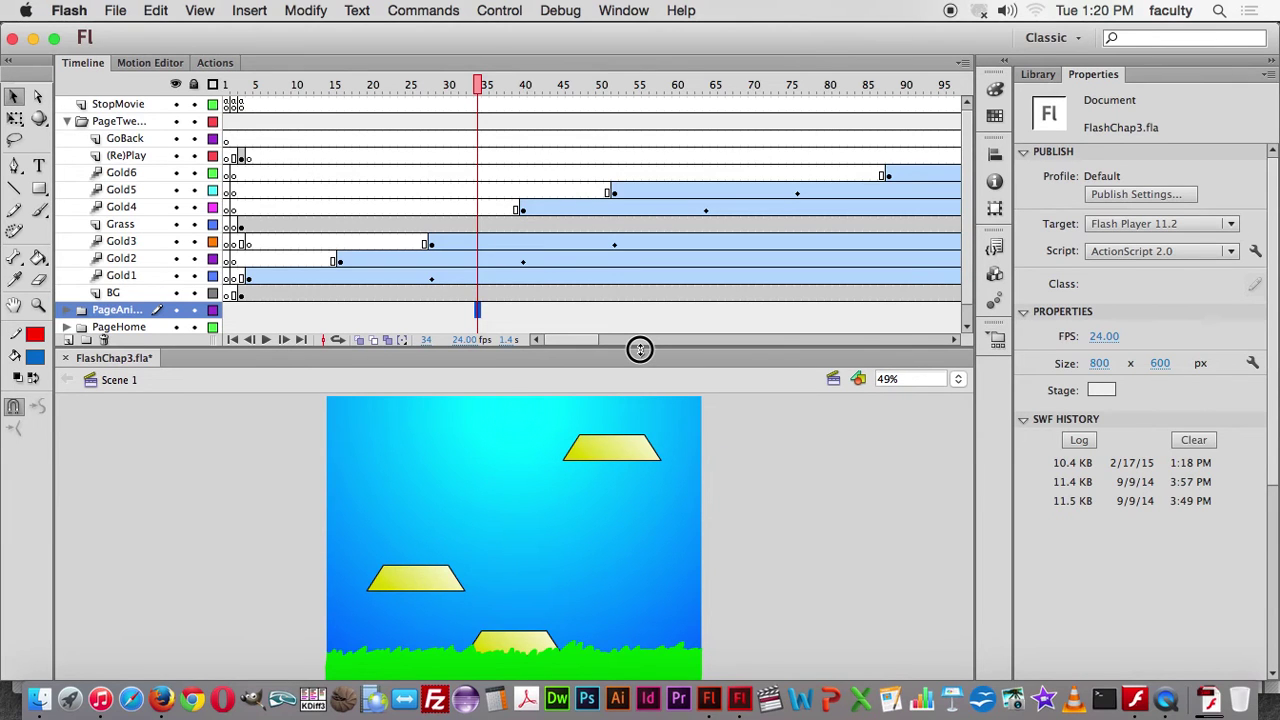
Expand the PageHome and animations page layer folders to examine their layers, and collapse both again.
click(67, 328)
scroll(140, 295, down, 1)
scroll(140, 295, up, 1)
click(62, 207)
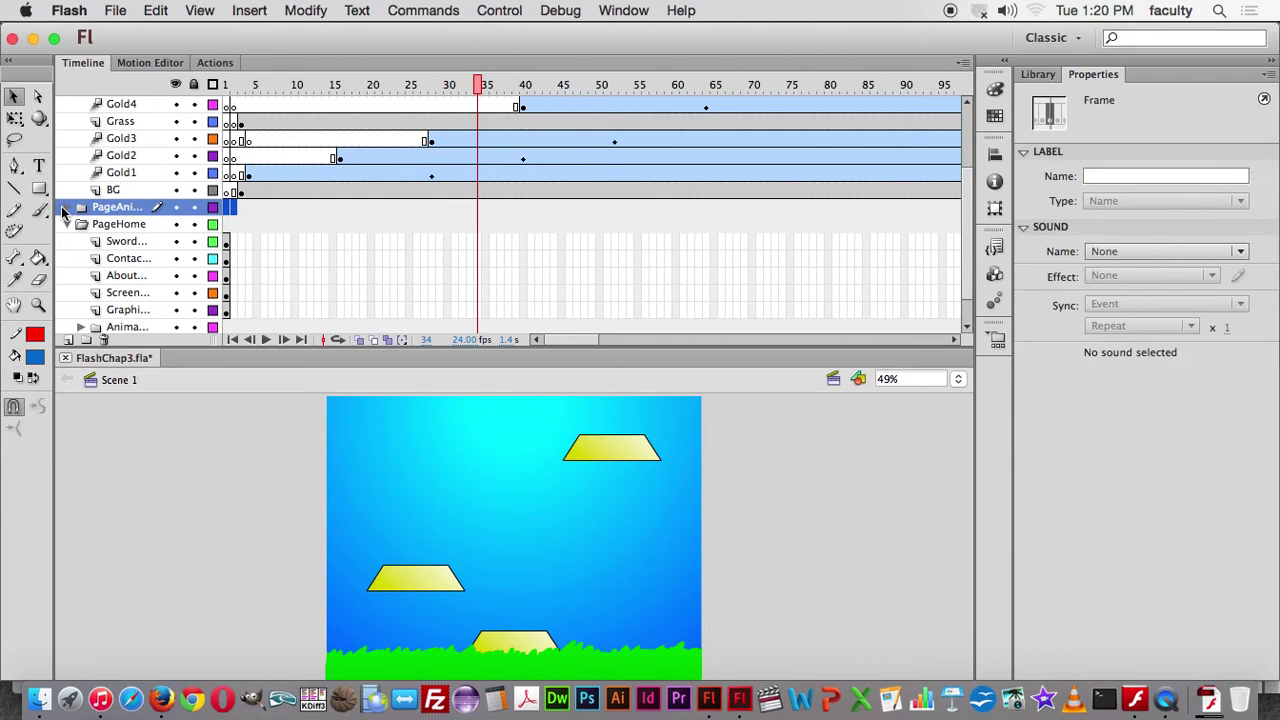
click(81, 207)
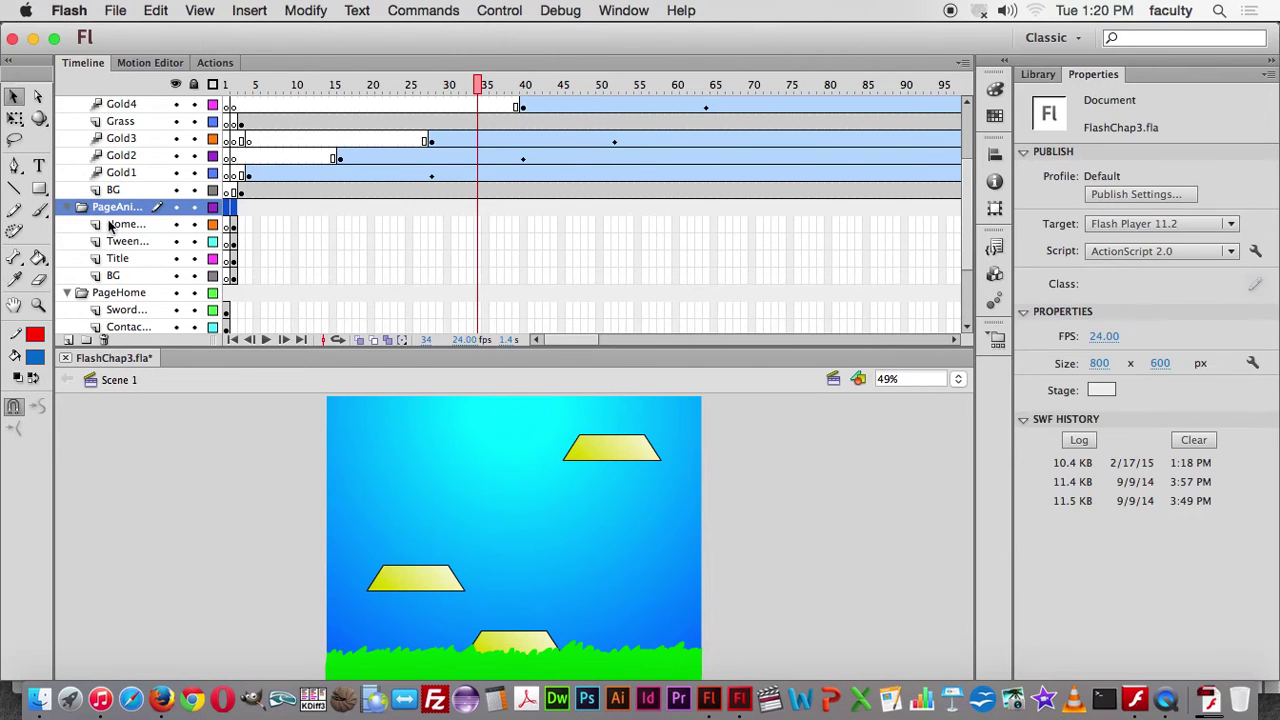
click(68, 208)
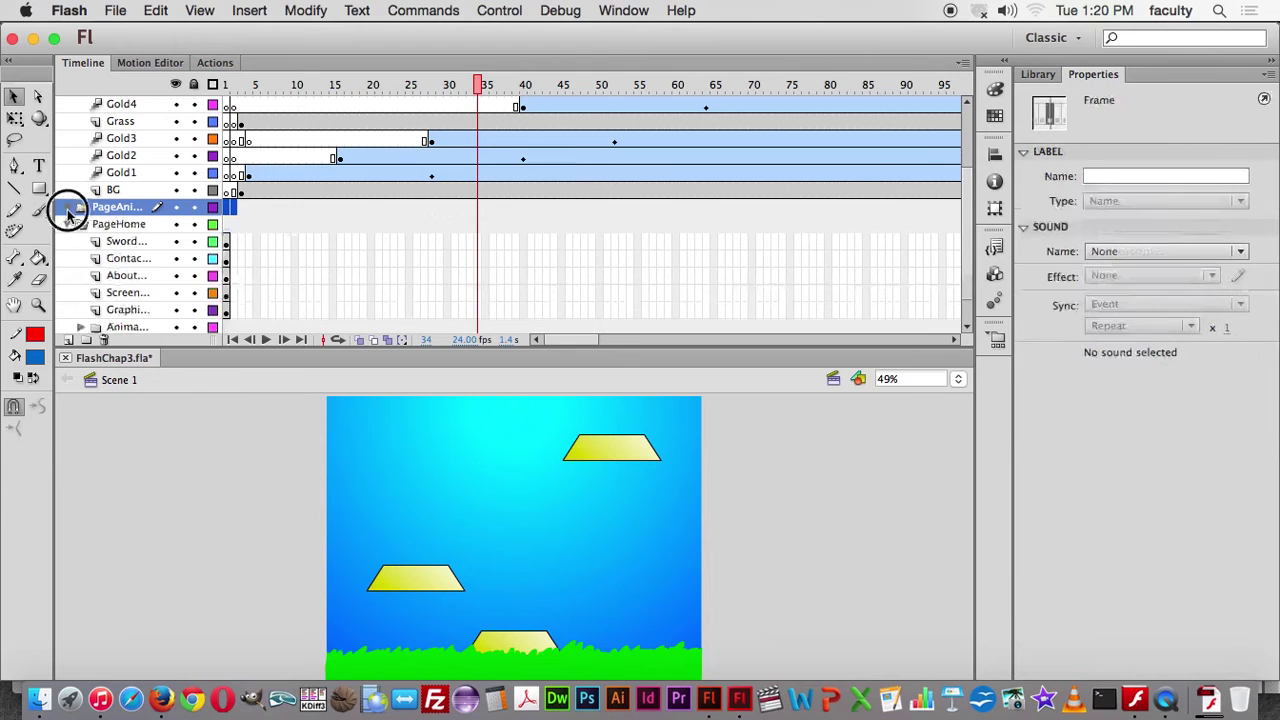
click(68, 226)
scroll(68, 226, up, 2)
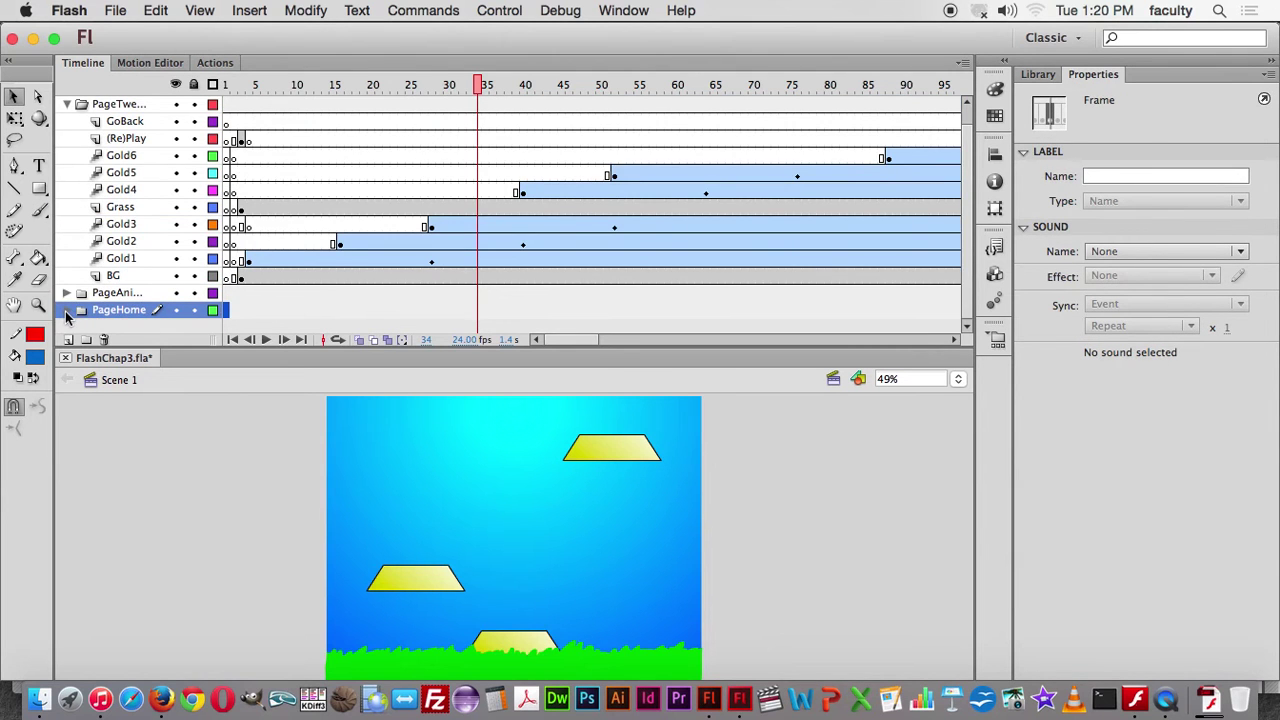
Expand the PageHome folder, examine its animations subfolder, and open its BG subfolder to show the background layers.
scroll(74, 307, down, 4)
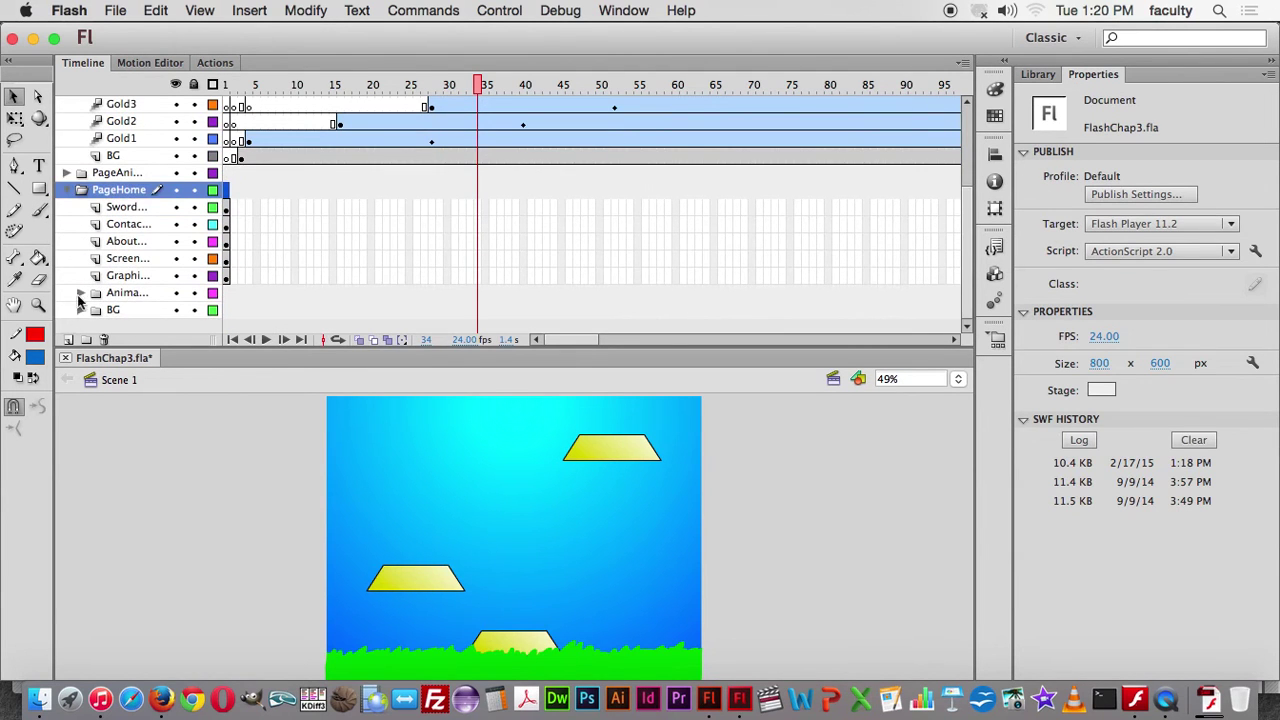
click(79, 293)
click(79, 293)
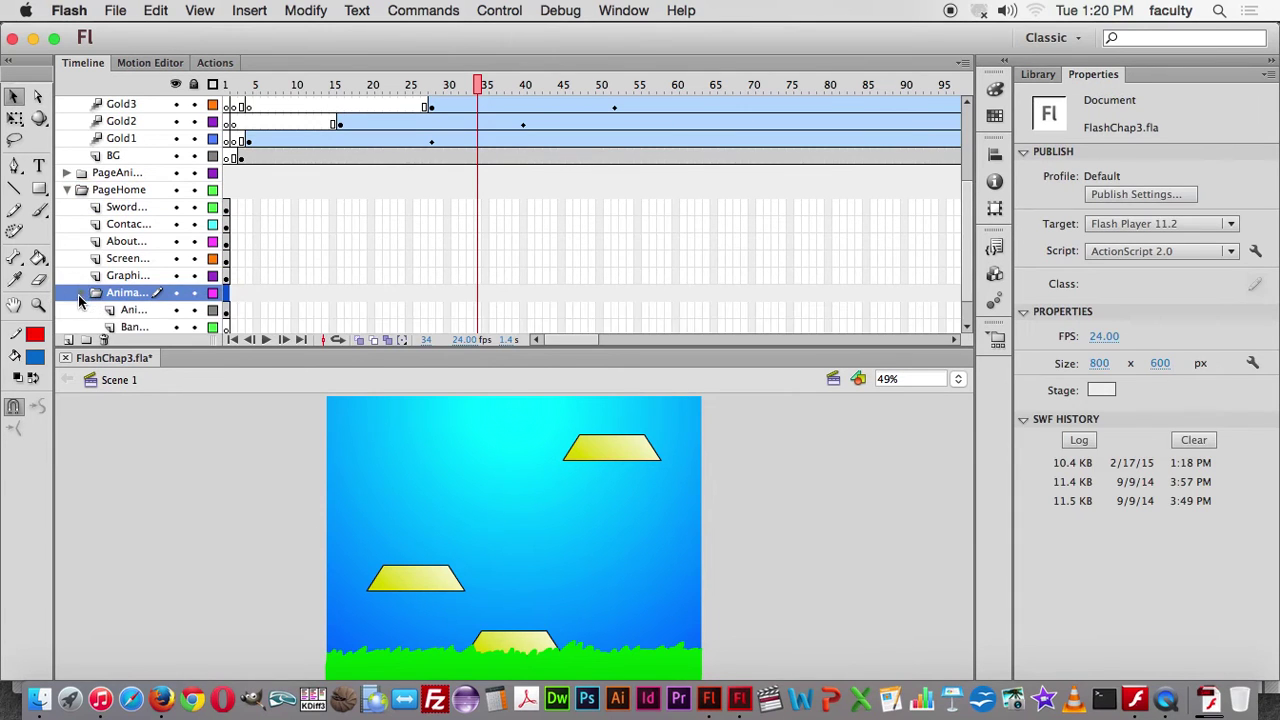
scroll(85, 294, down, 1)
click(81, 259)
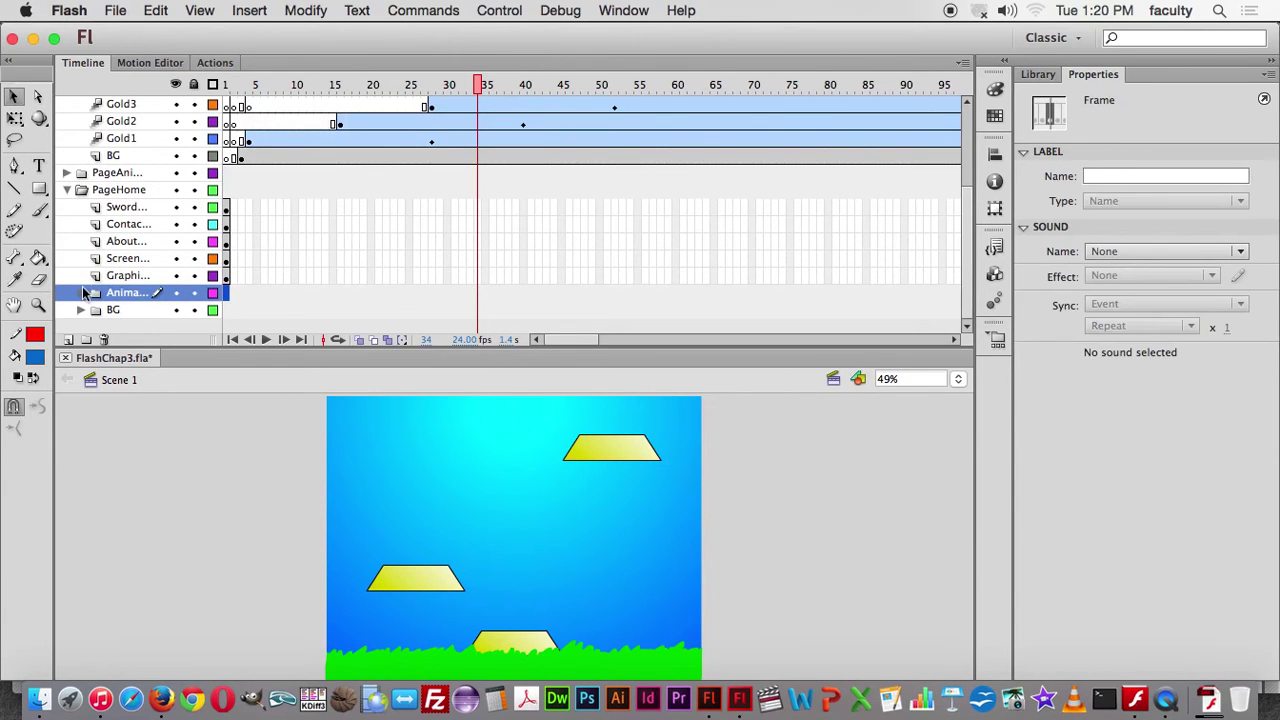
click(80, 311)
scroll(102, 295, down, 3)
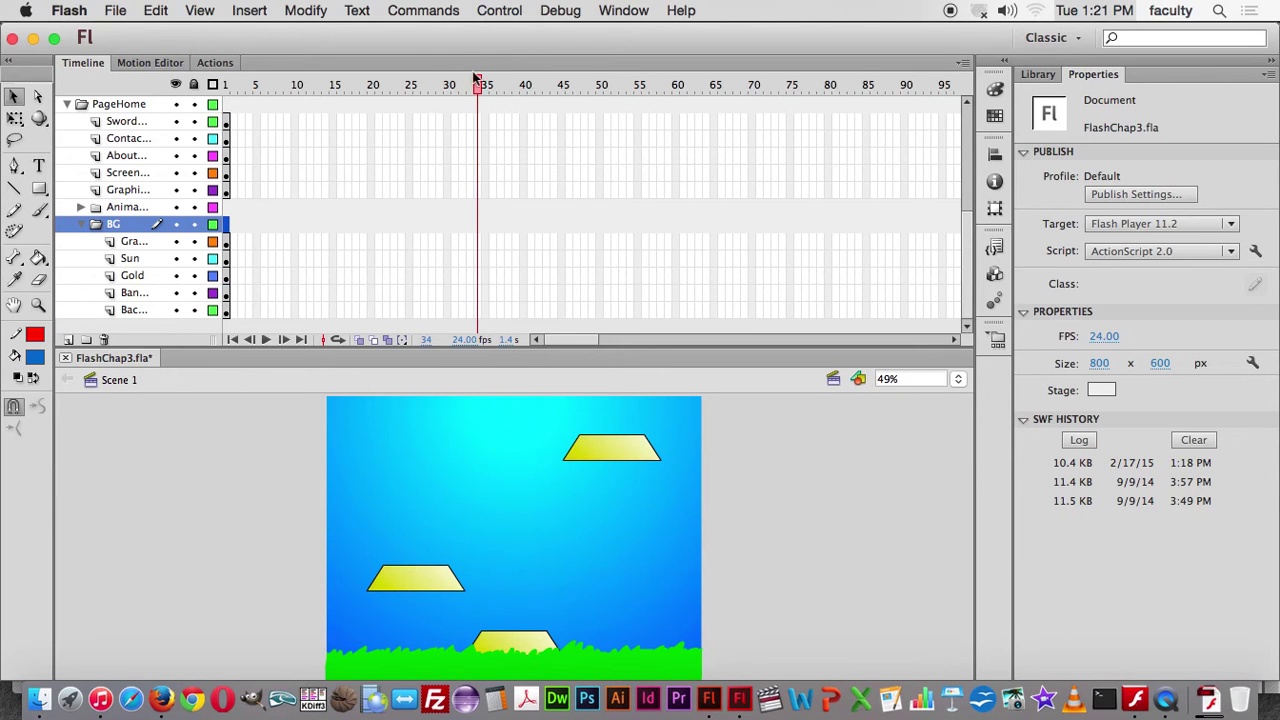
Show frame 1 on the stage and select the StopMovie layer.
drag(480, 87, 205, 82)
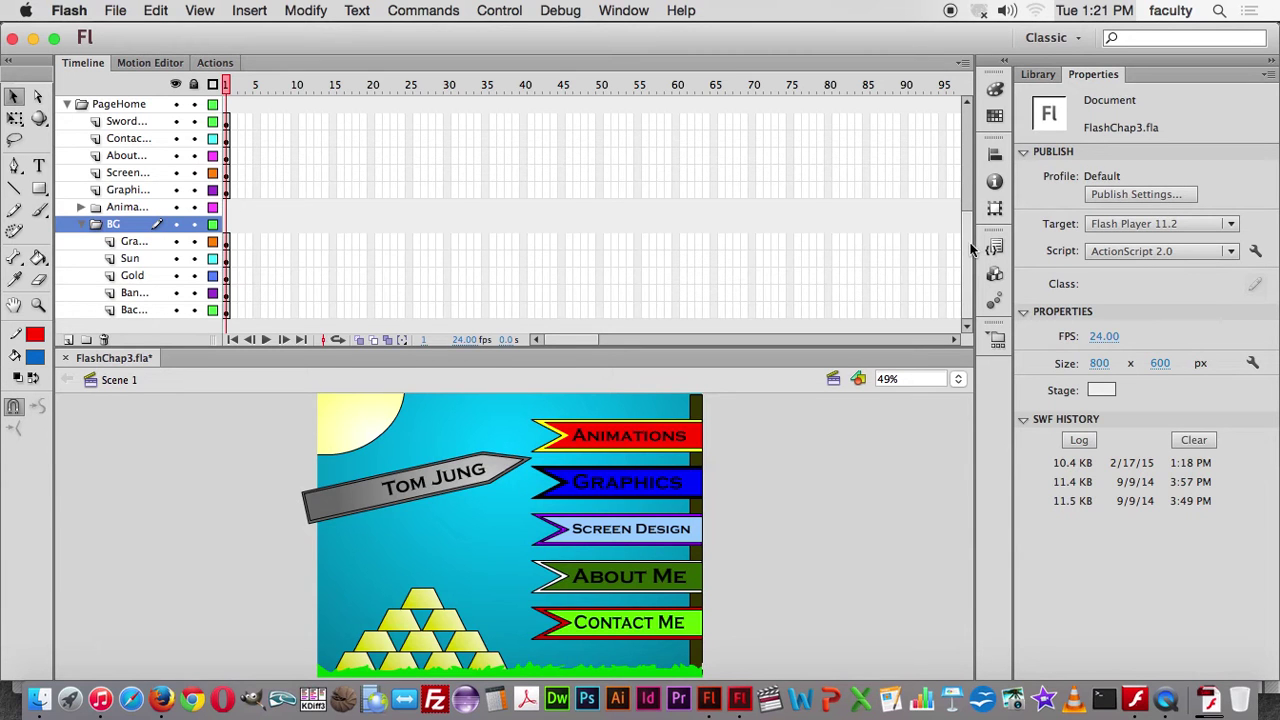
drag(969, 248, 971, 126)
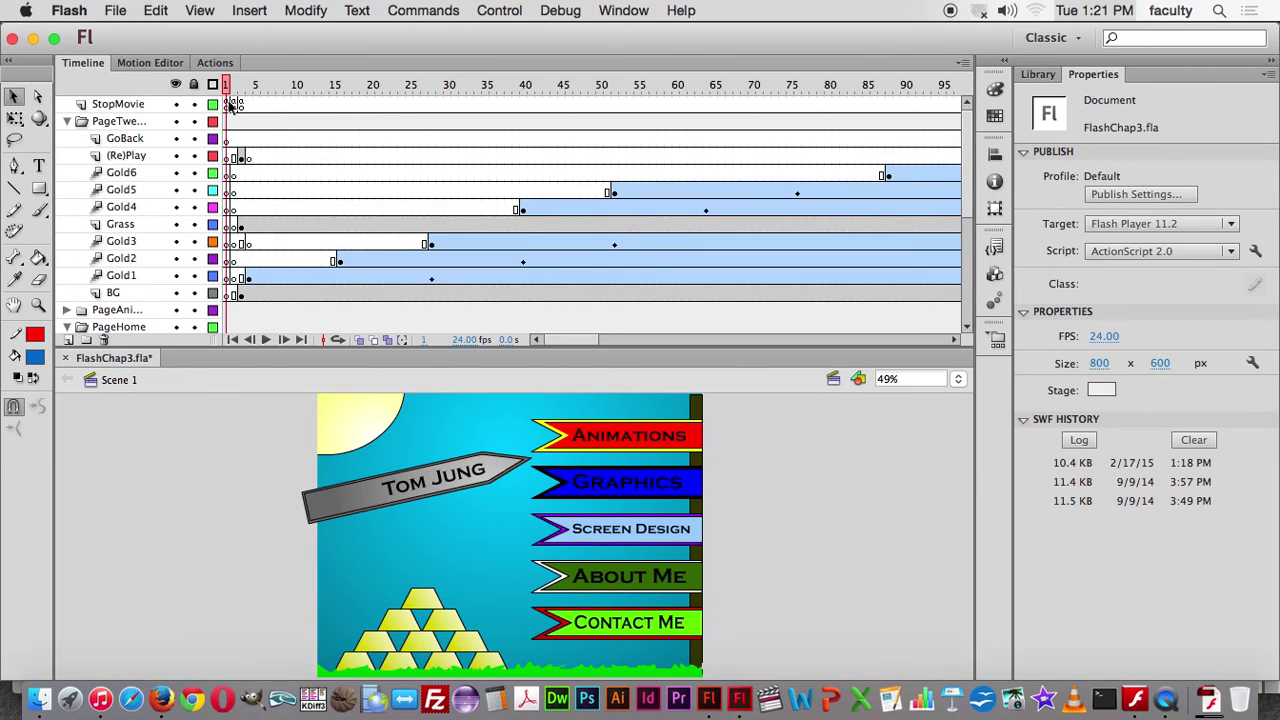
click(99, 108)
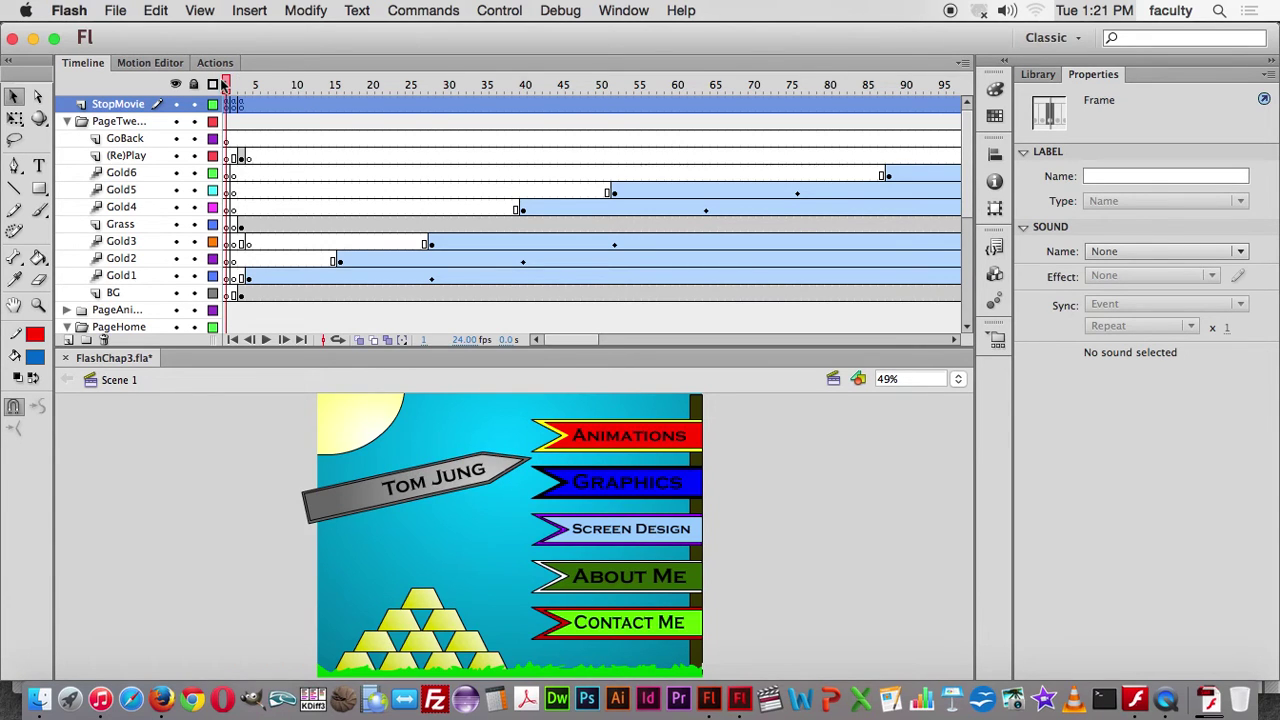
View the page in frame 2 on the stage and return the playhead to frame 1.
click(226, 85)
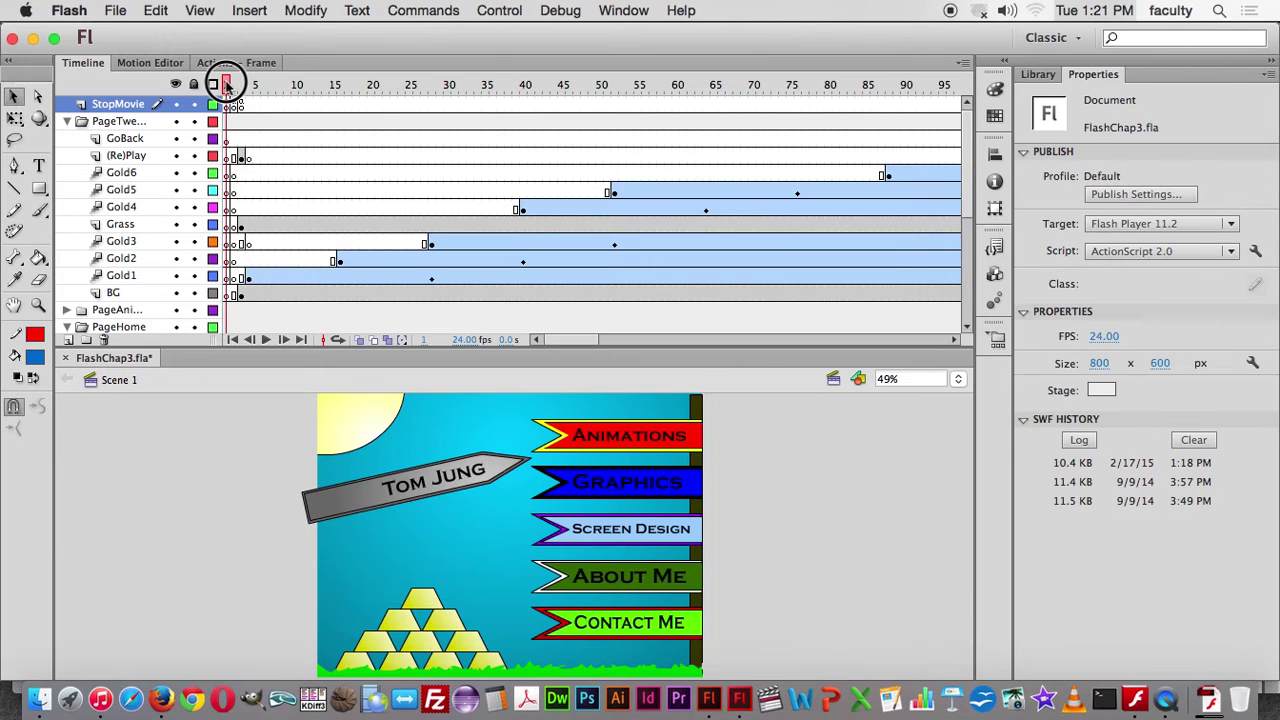
drag(226, 85, 233, 85)
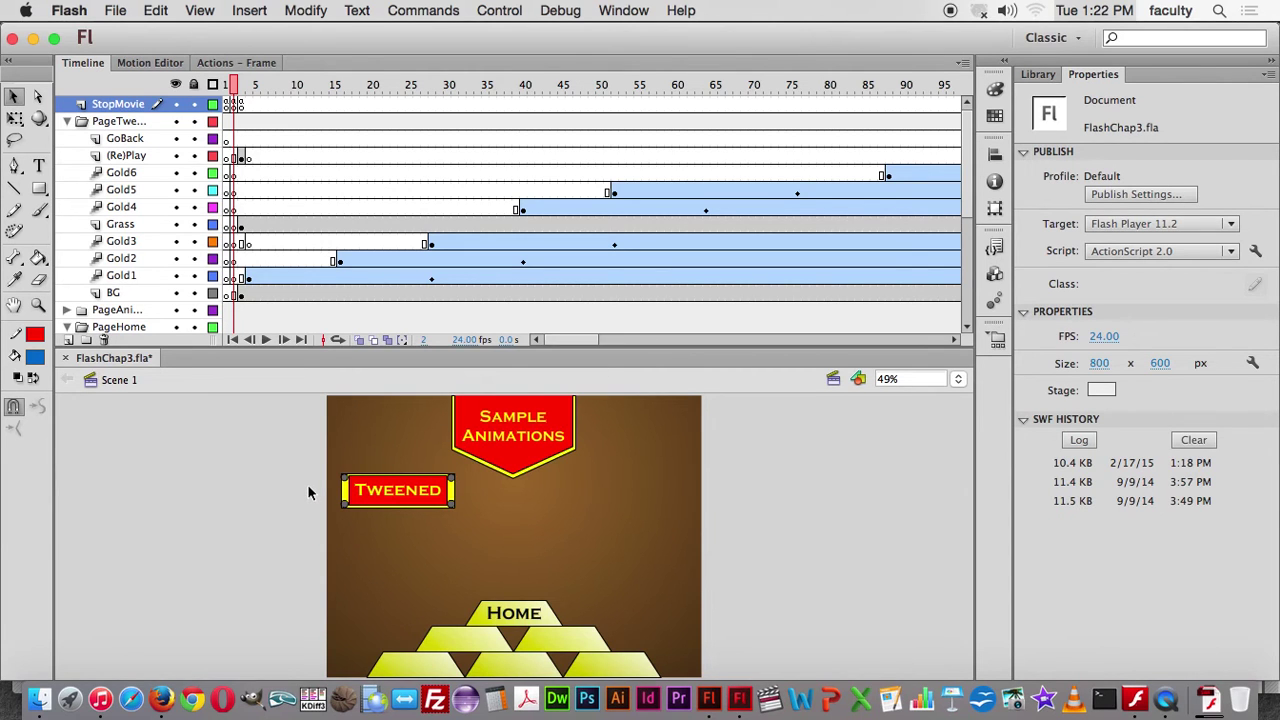
click(228, 84)
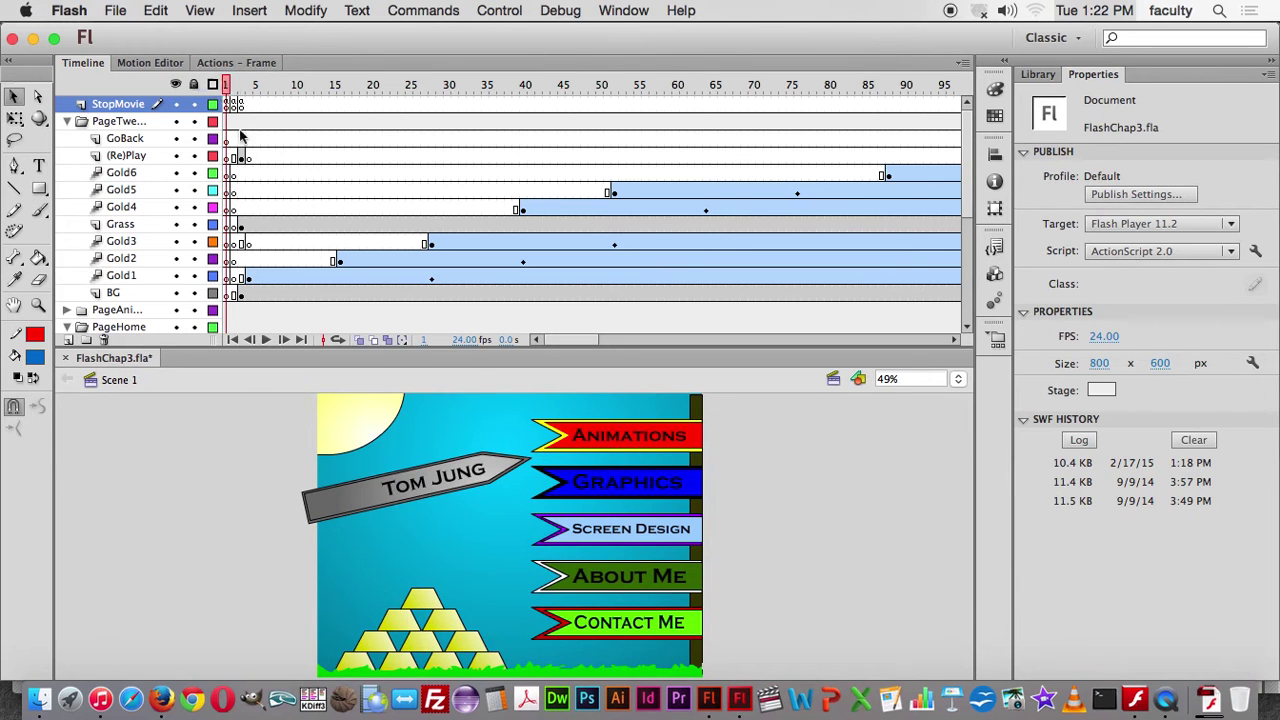
Select the Animations button and the Screen Design text on the stage to identify the layers that hold them.
click(598, 437)
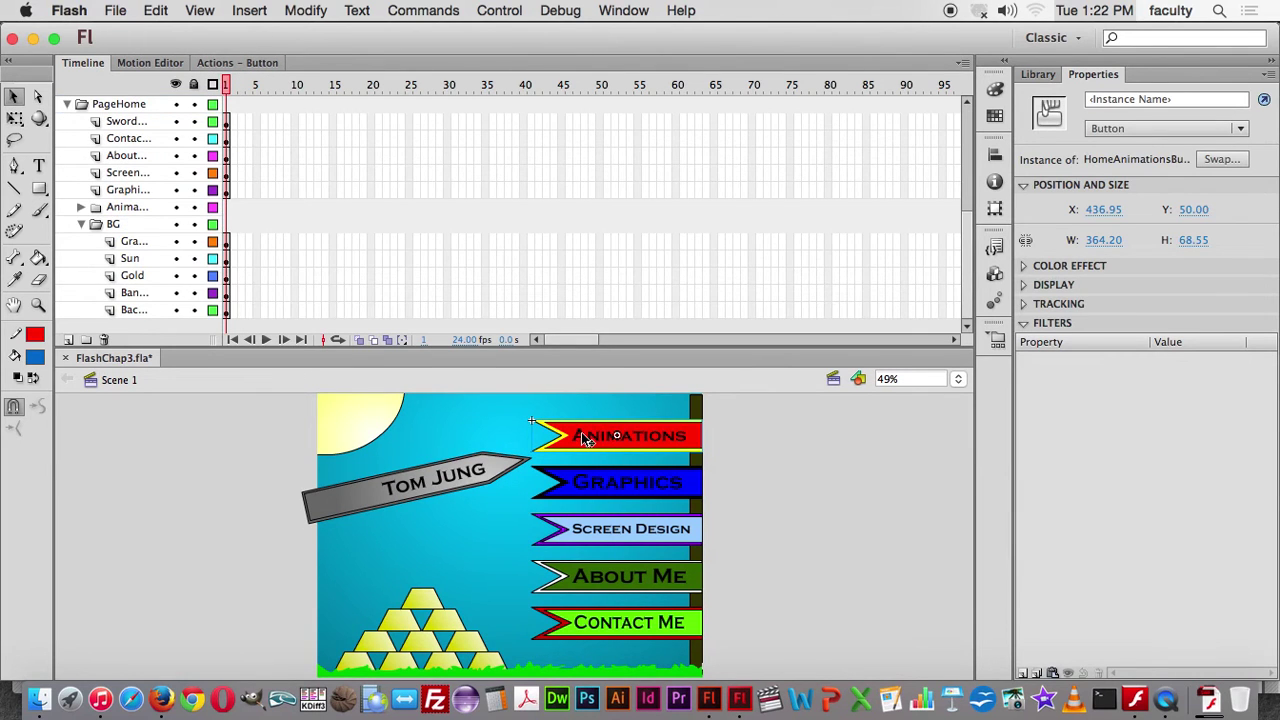
click(80, 207)
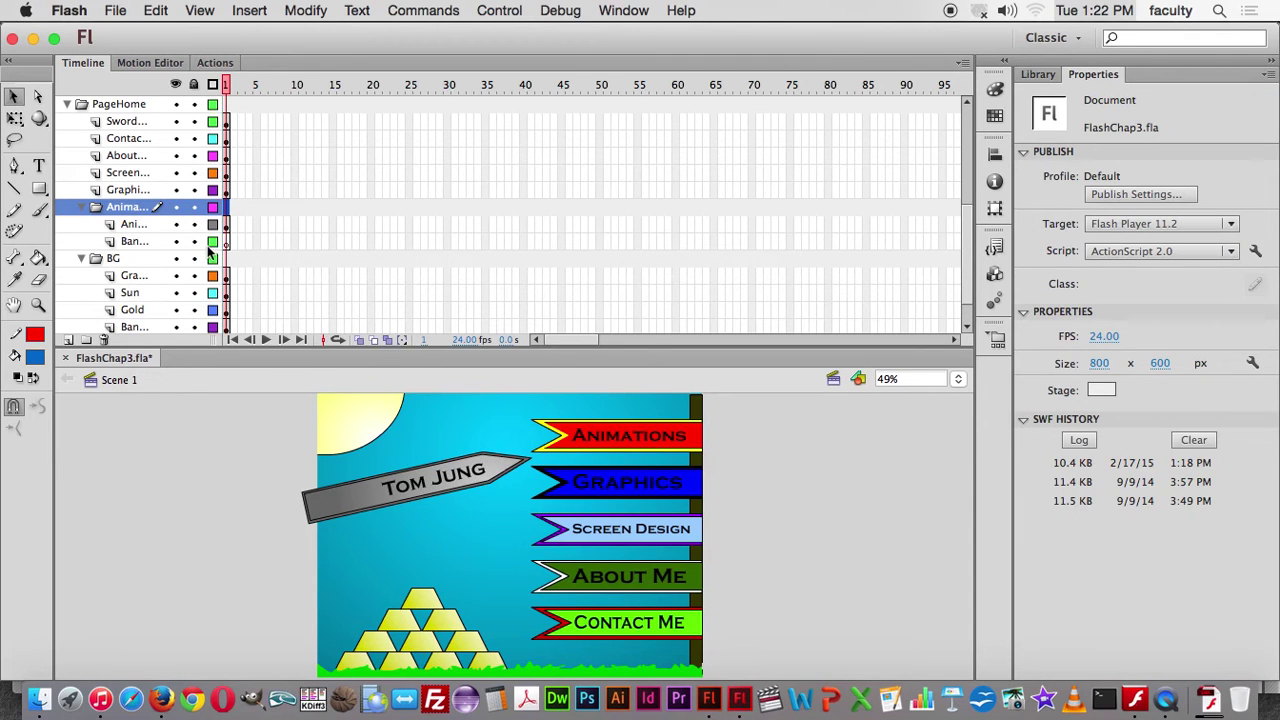
click(583, 439)
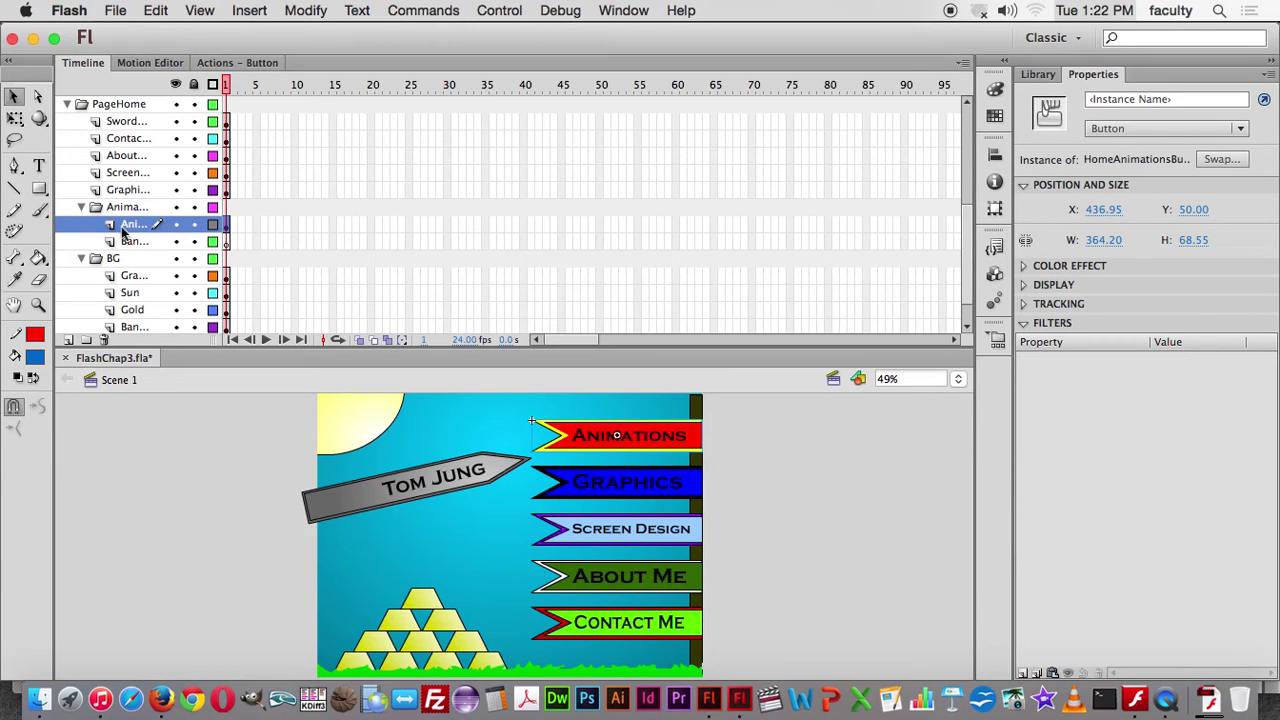
click(624, 534)
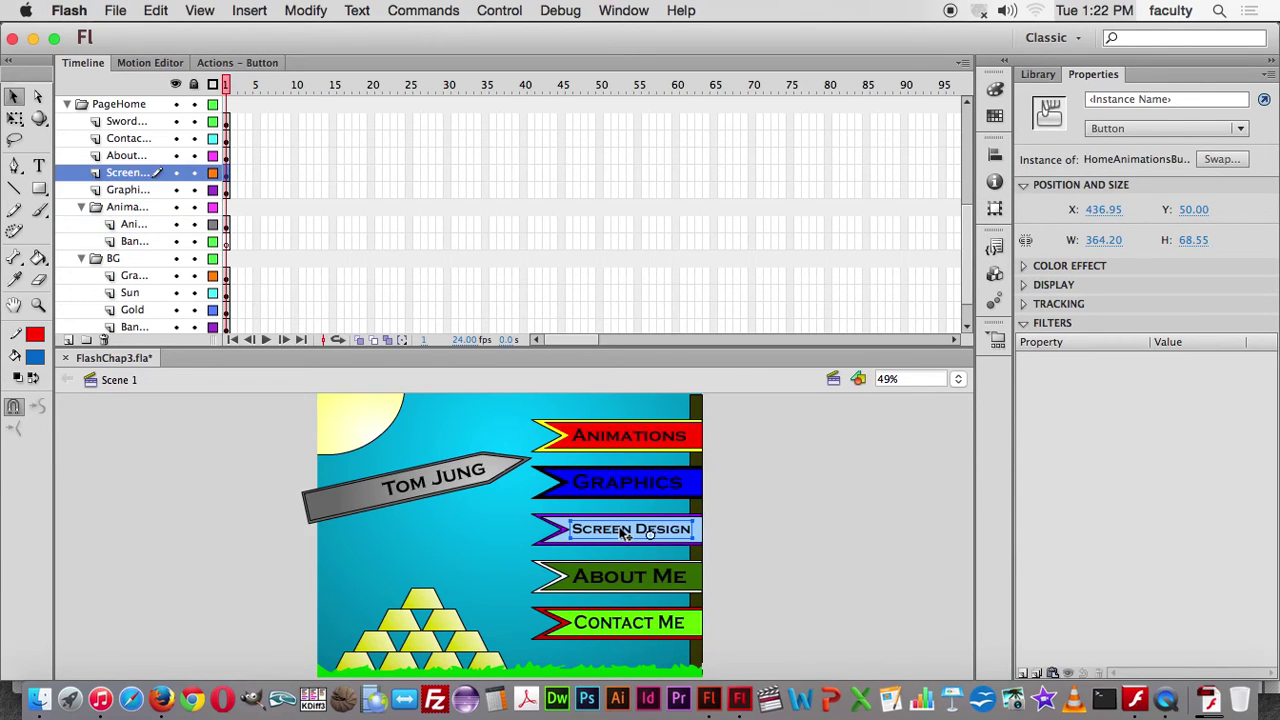
Select the Graphics text, Animations button, blue background and a gold bar on the stage to identify their layers.
click(578, 486)
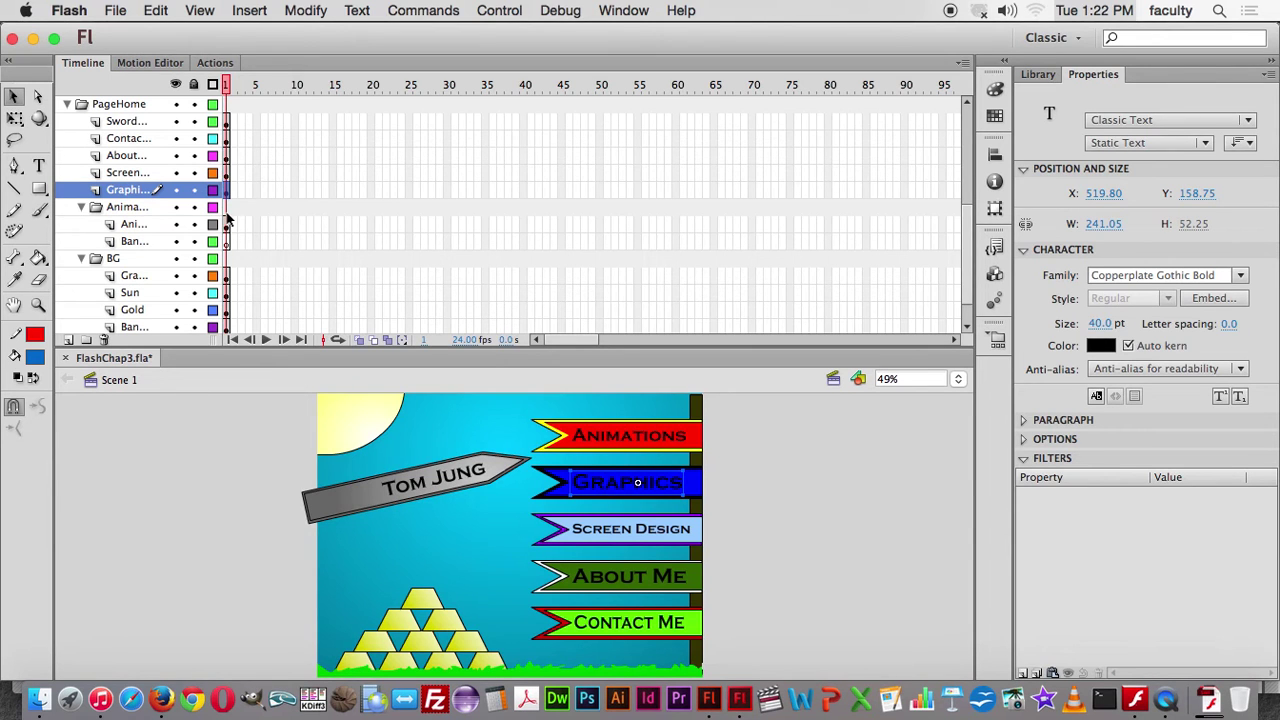
click(565, 440)
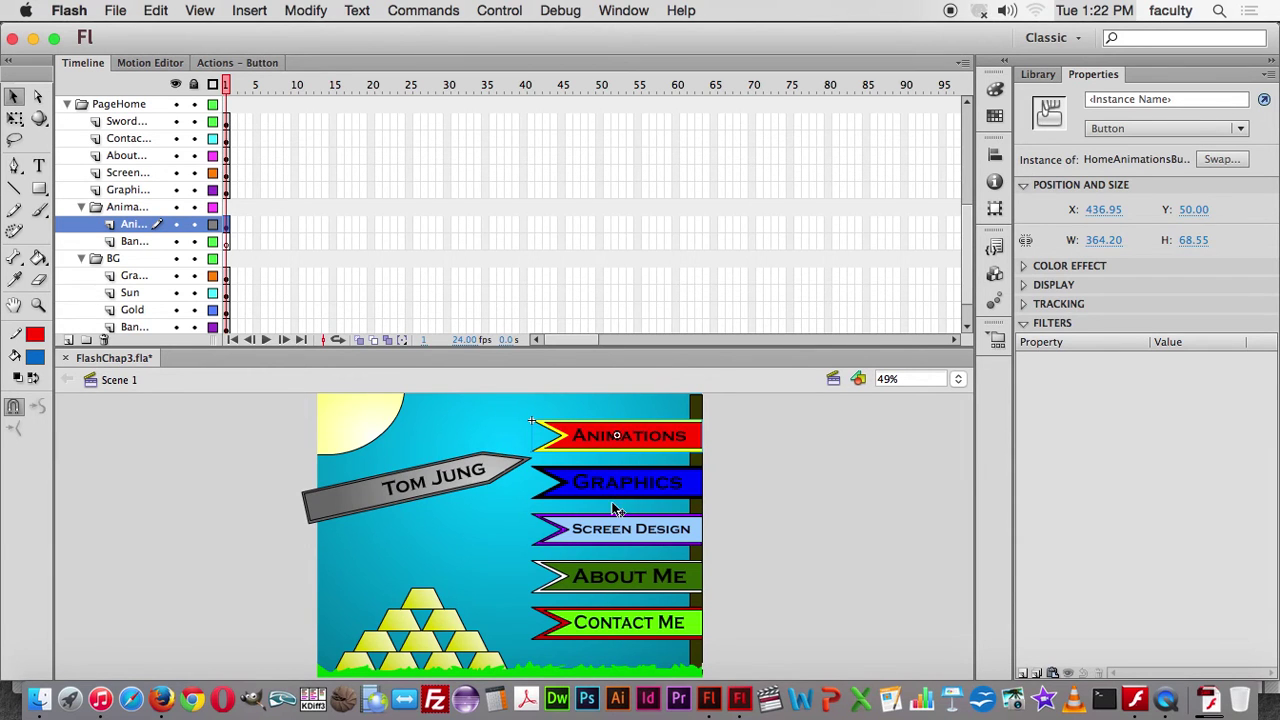
click(464, 553)
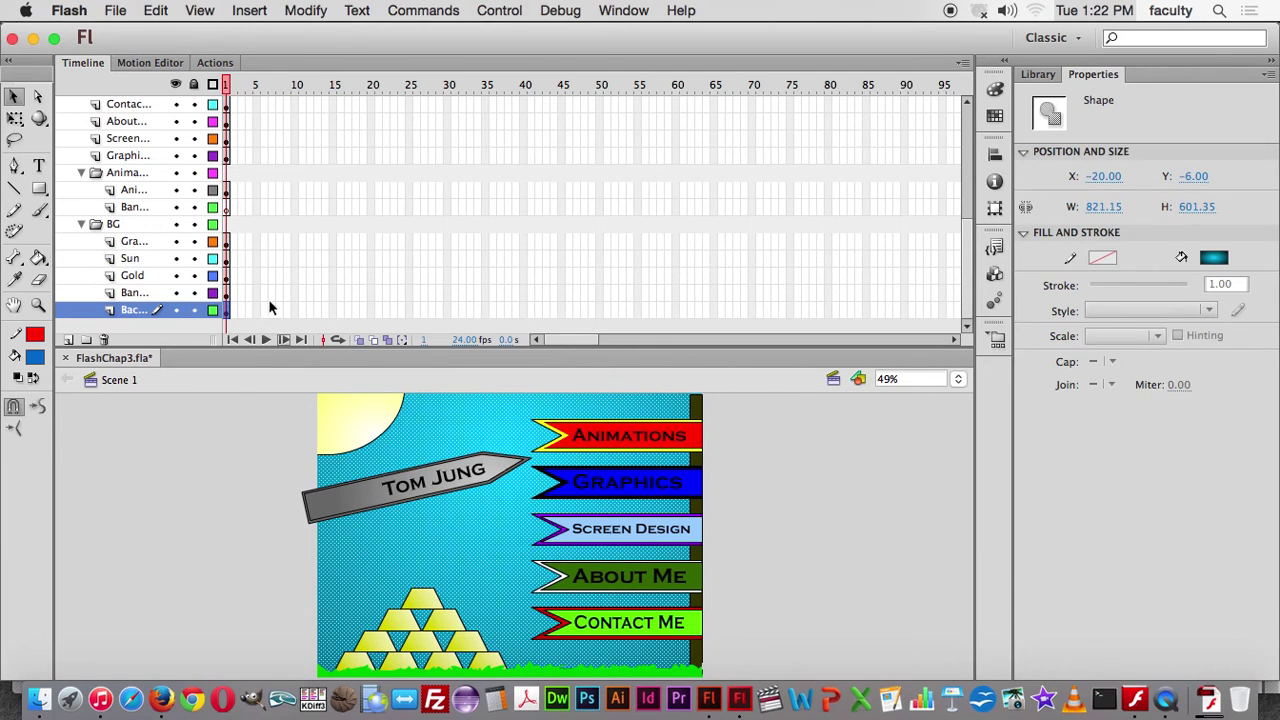
click(425, 598)
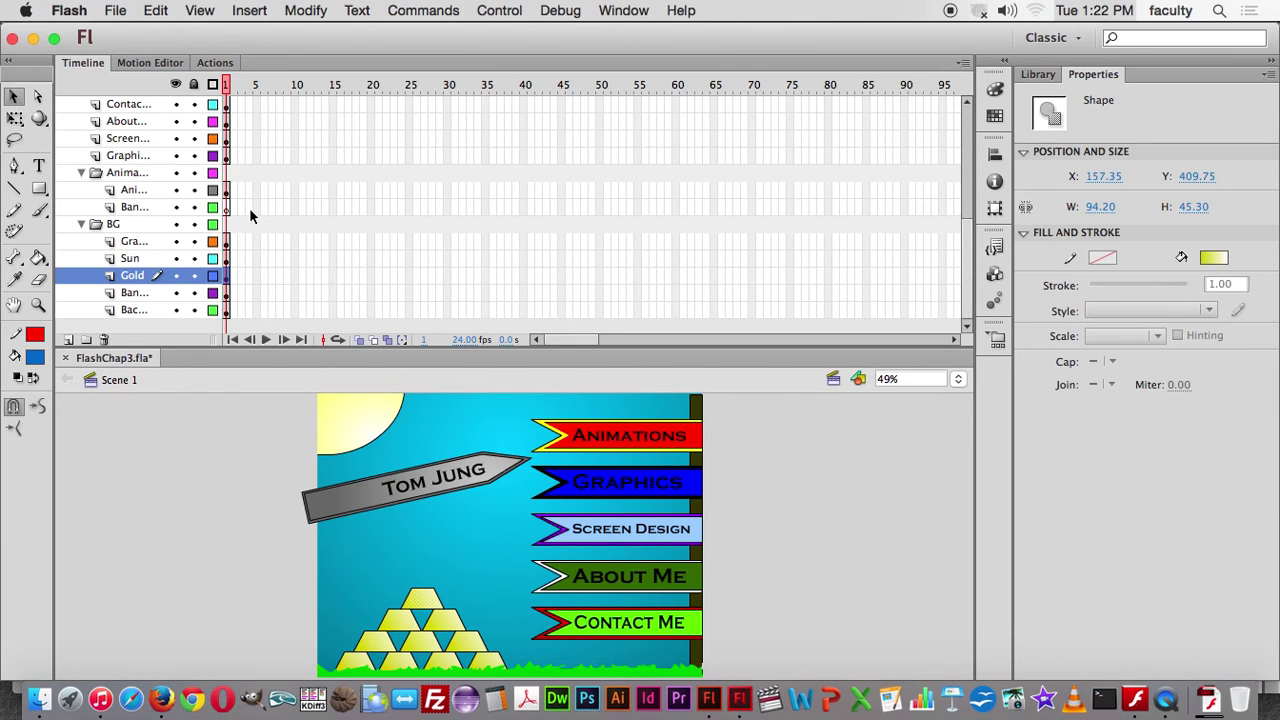
Show the Sample Animations page in frame 2 and select the Tweened button, gold bars and Home button area on the stage.
click(227, 85)
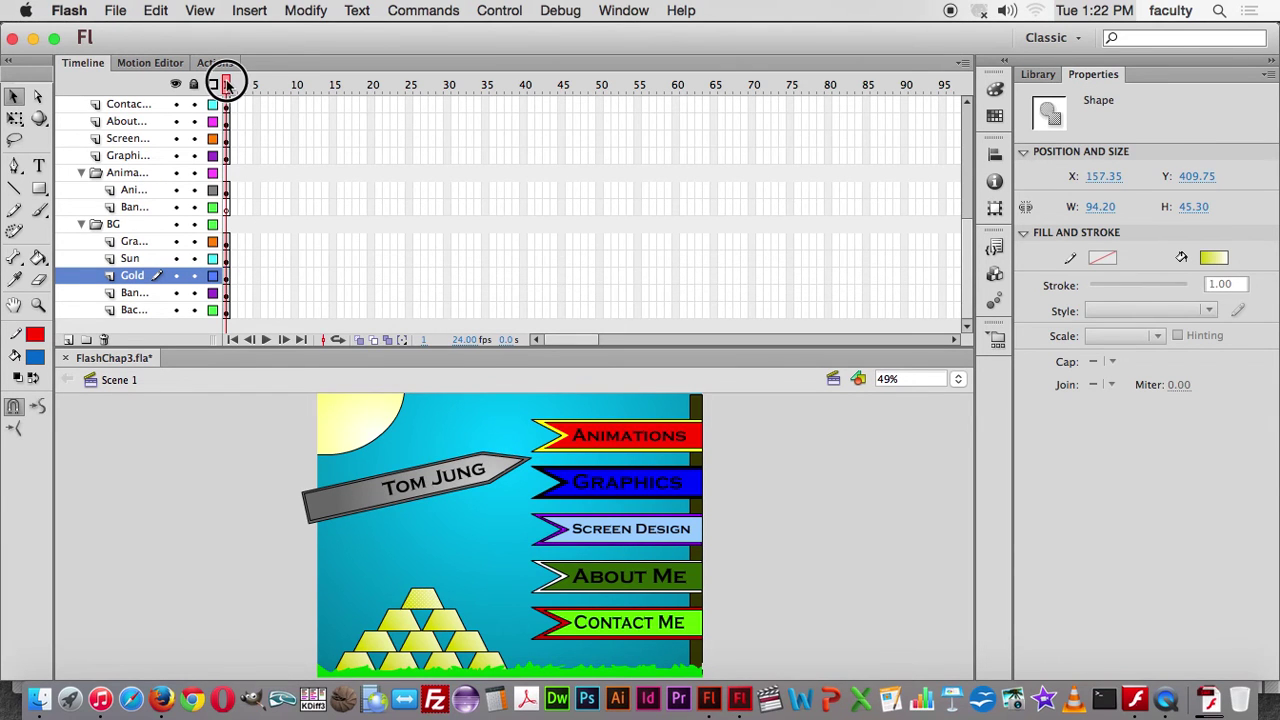
drag(227, 85, 234, 85)
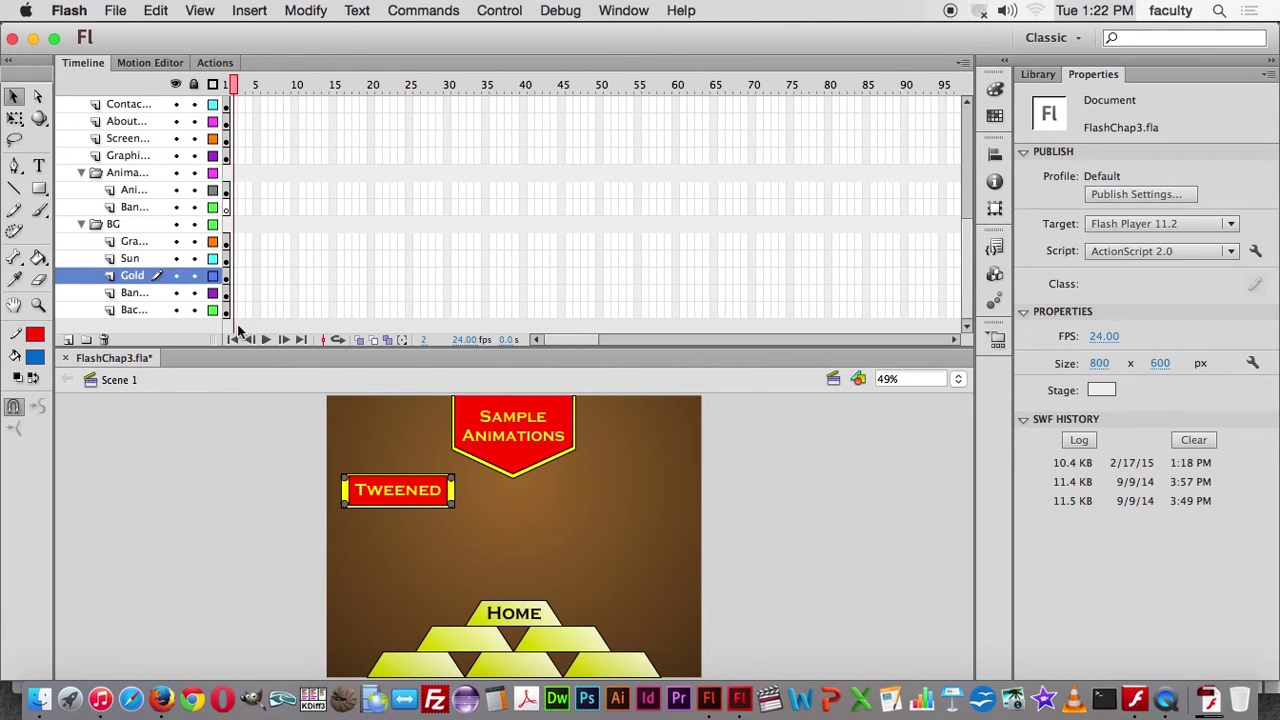
scroll(363, 215, up, 6)
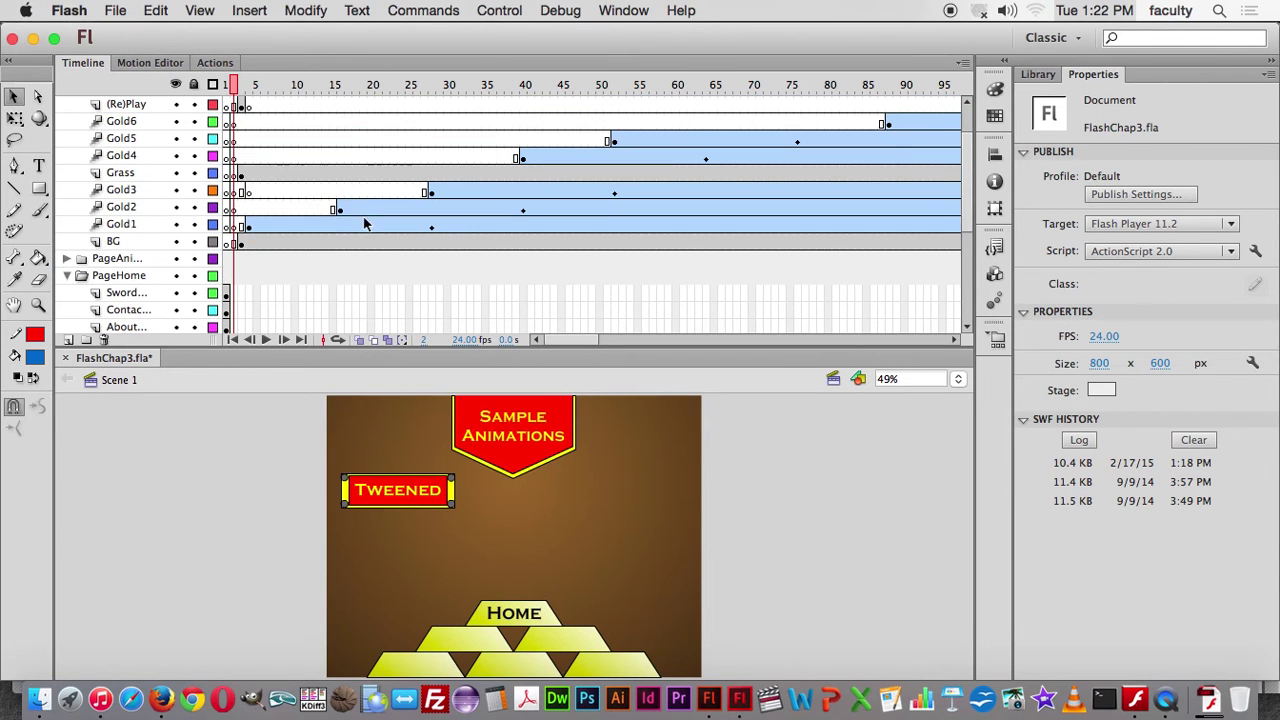
scroll(262, 187, down, 4)
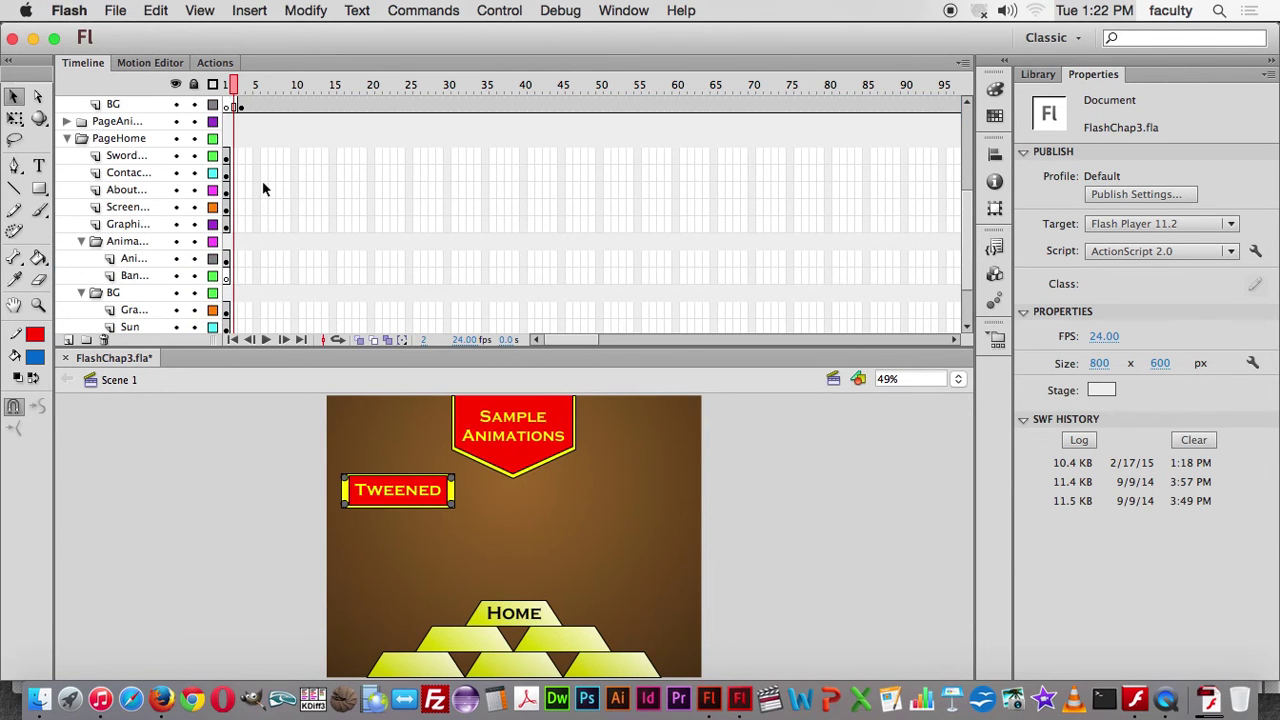
click(419, 502)
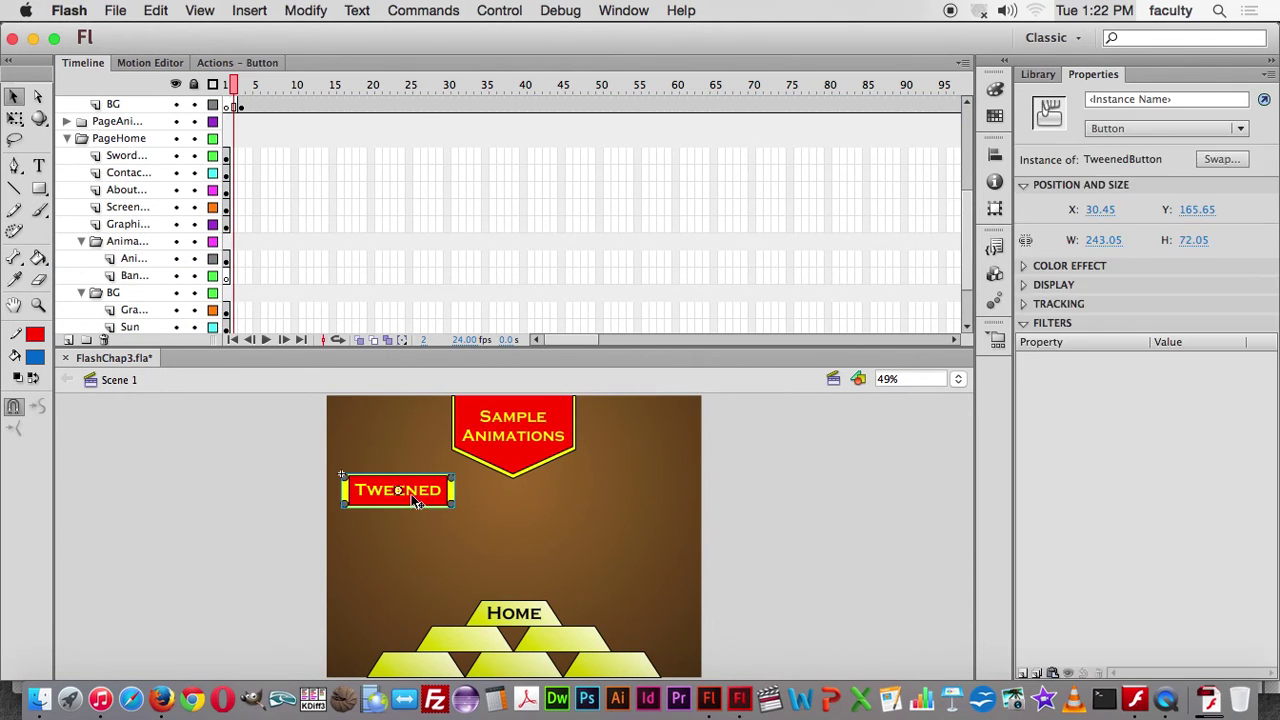
click(538, 637)
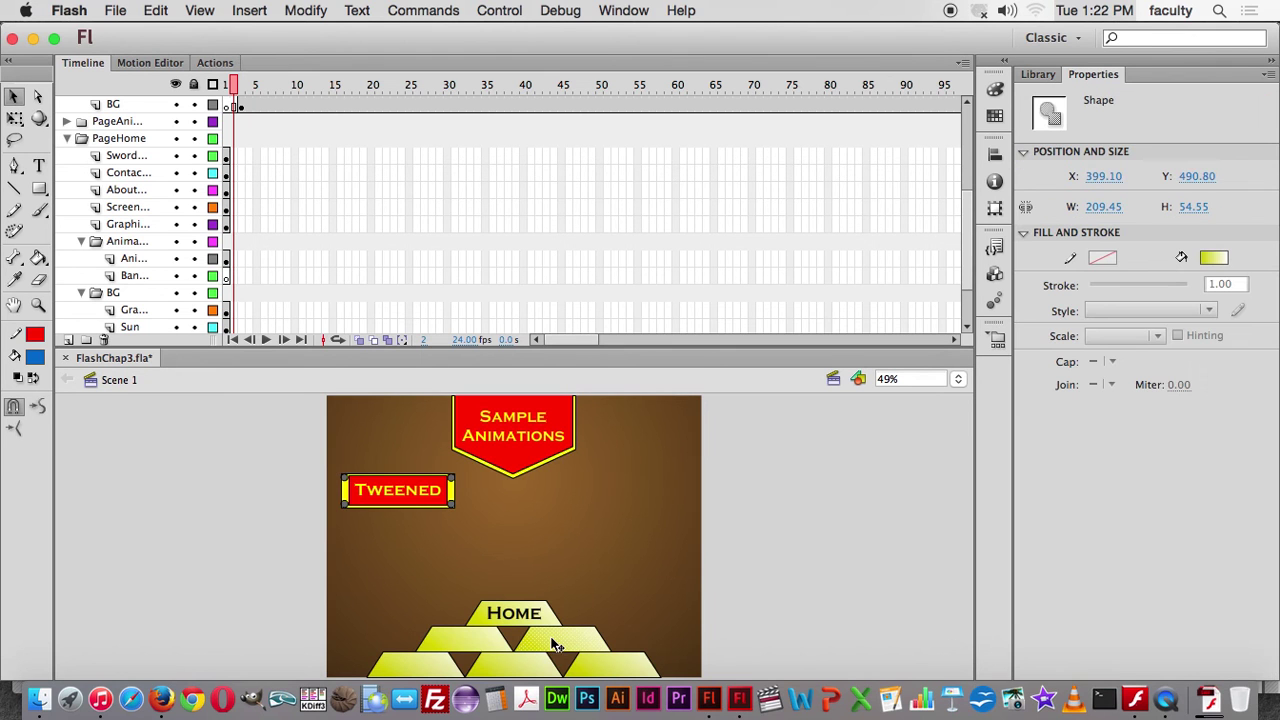
drag(258, 508, 806, 708)
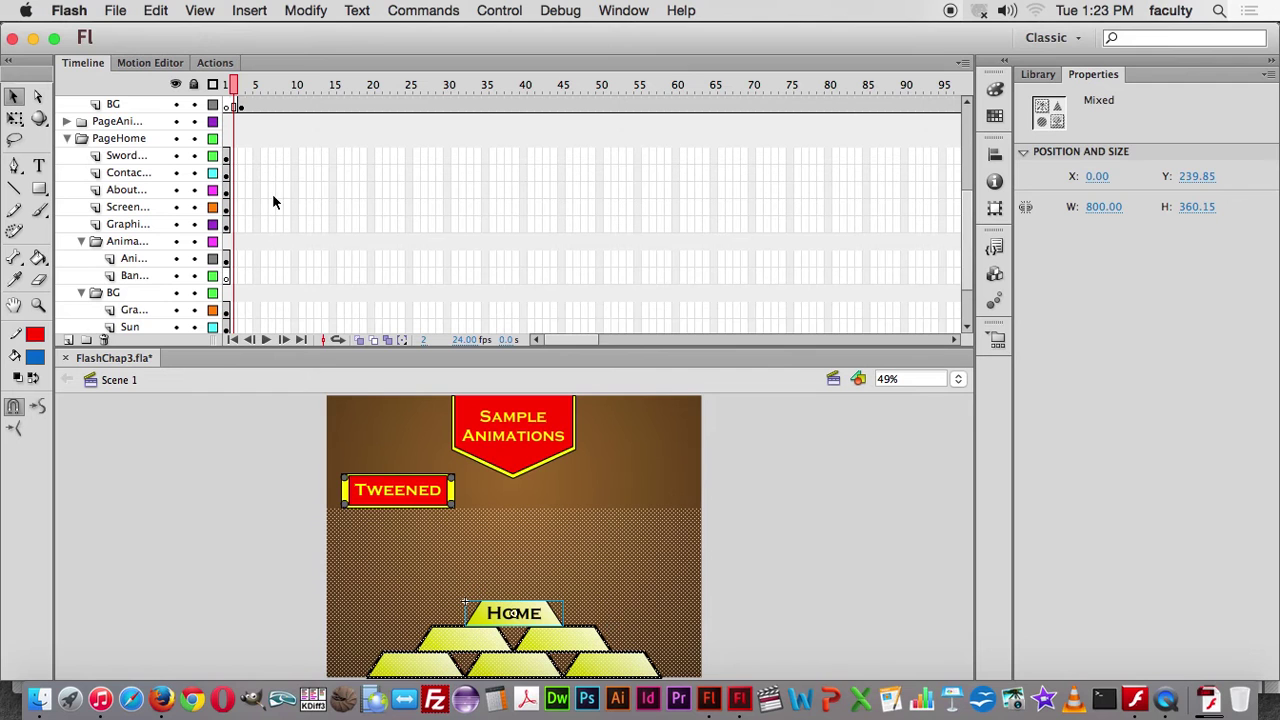
Expand the PageAnimations folder, select the HomeButton keyframe in frame 2, and widen the layer name column to show full names.
click(68, 121)
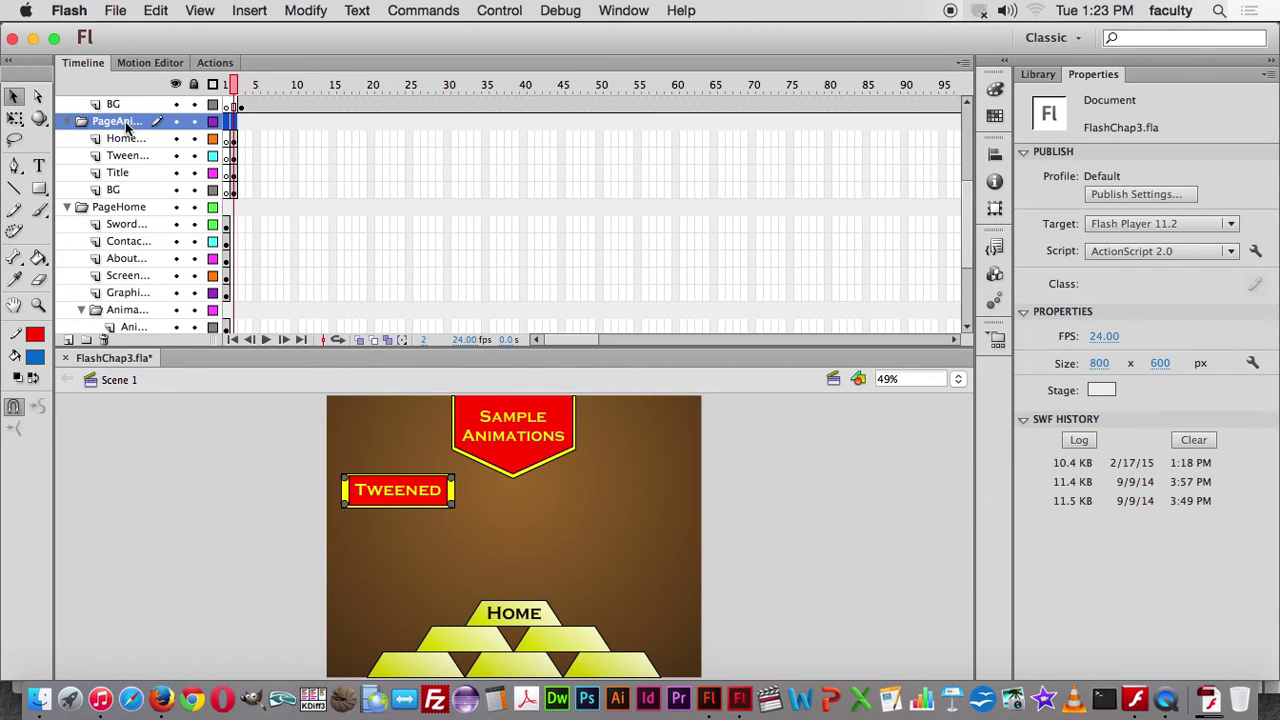
click(234, 142)
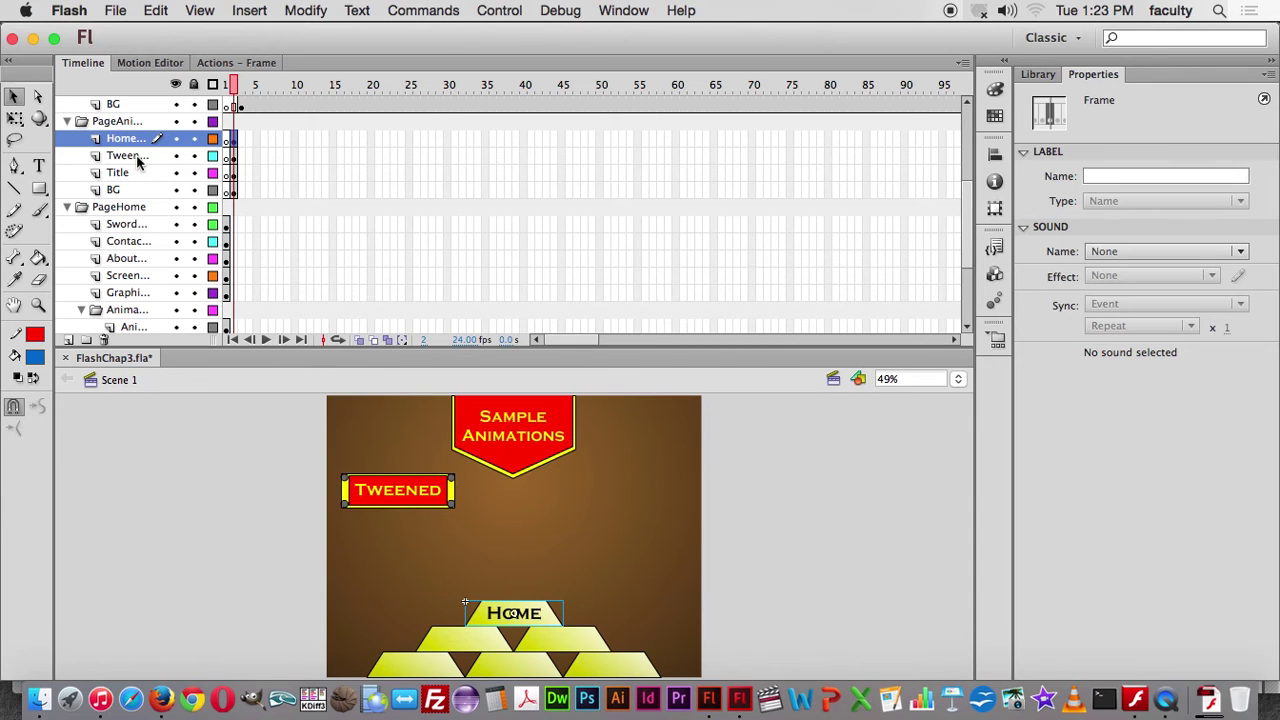
drag(223, 213, 250, 210)
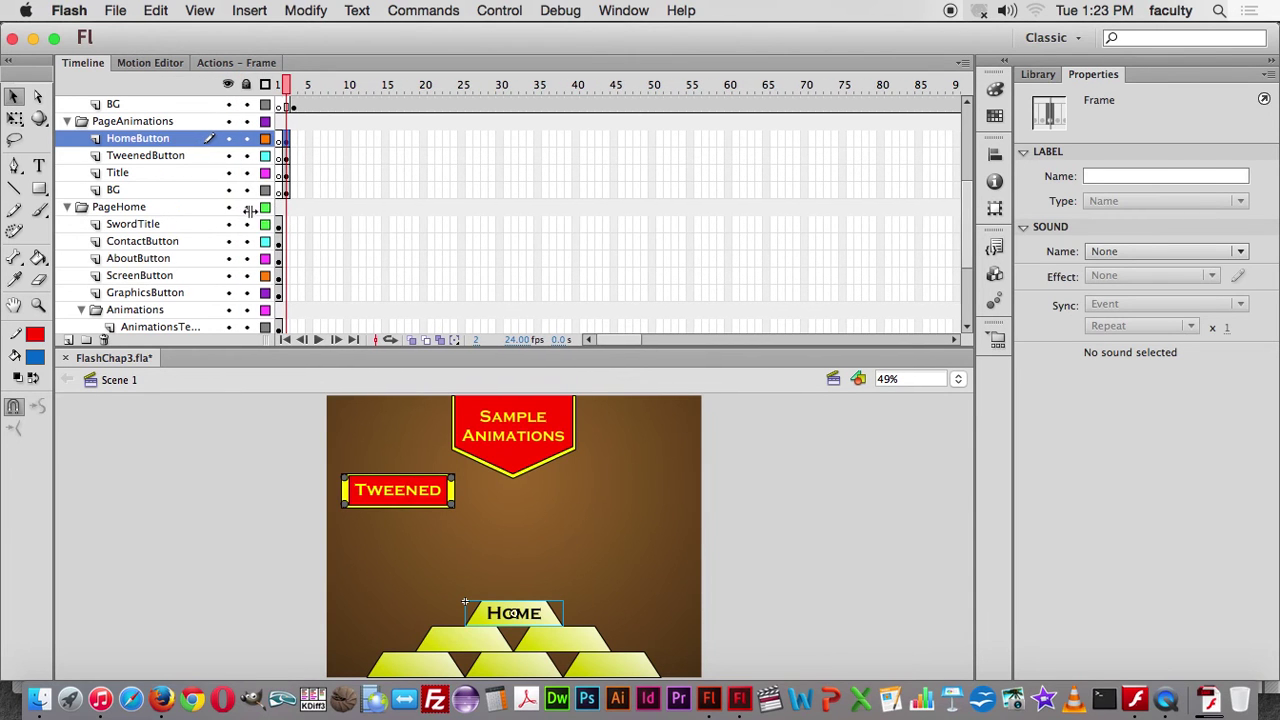
Highlight the frame 2 contents of the TweenedButton, Title and BG layers in PageAnimations, and compare the page with frame 1.
click(287, 160)
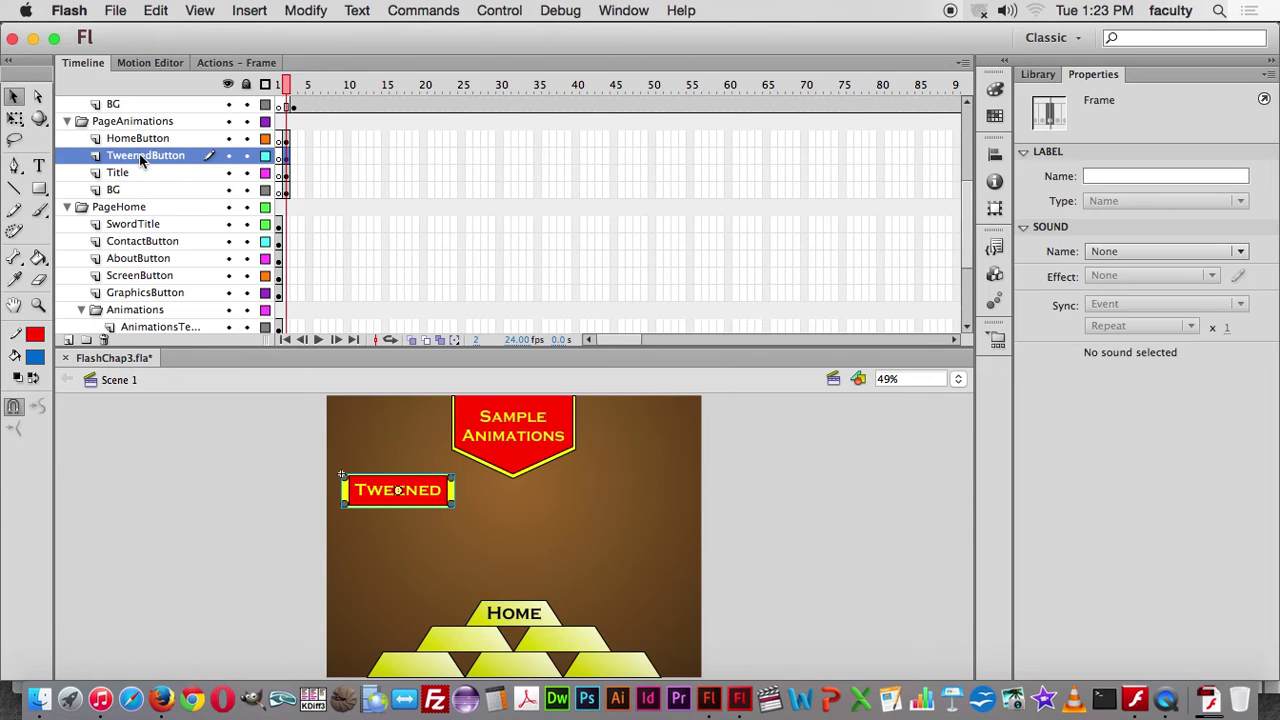
click(287, 177)
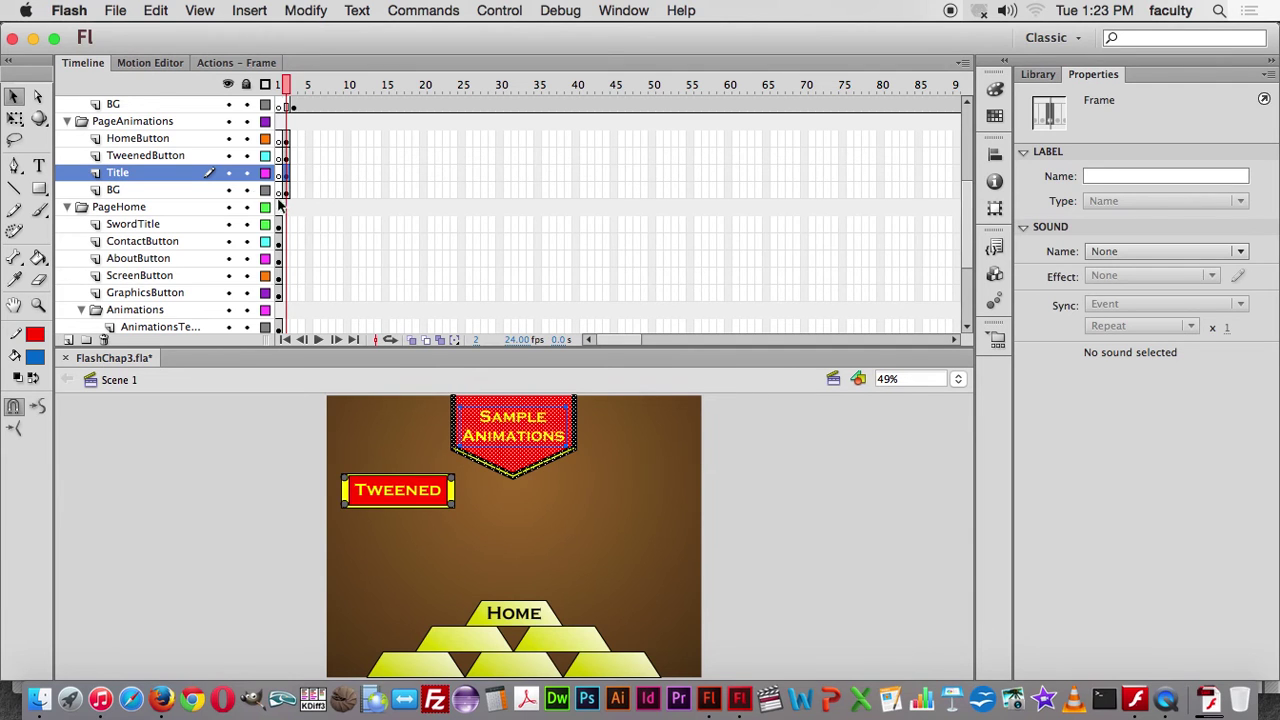
click(395, 452)
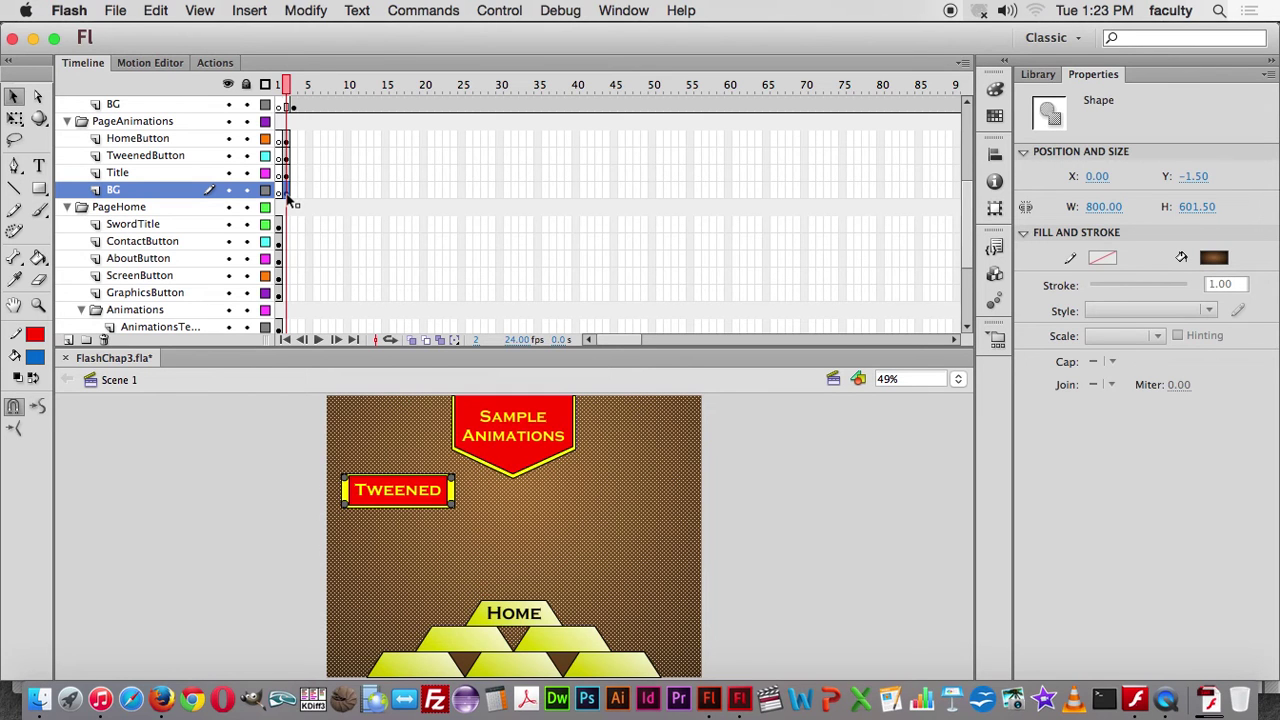
click(282, 142)
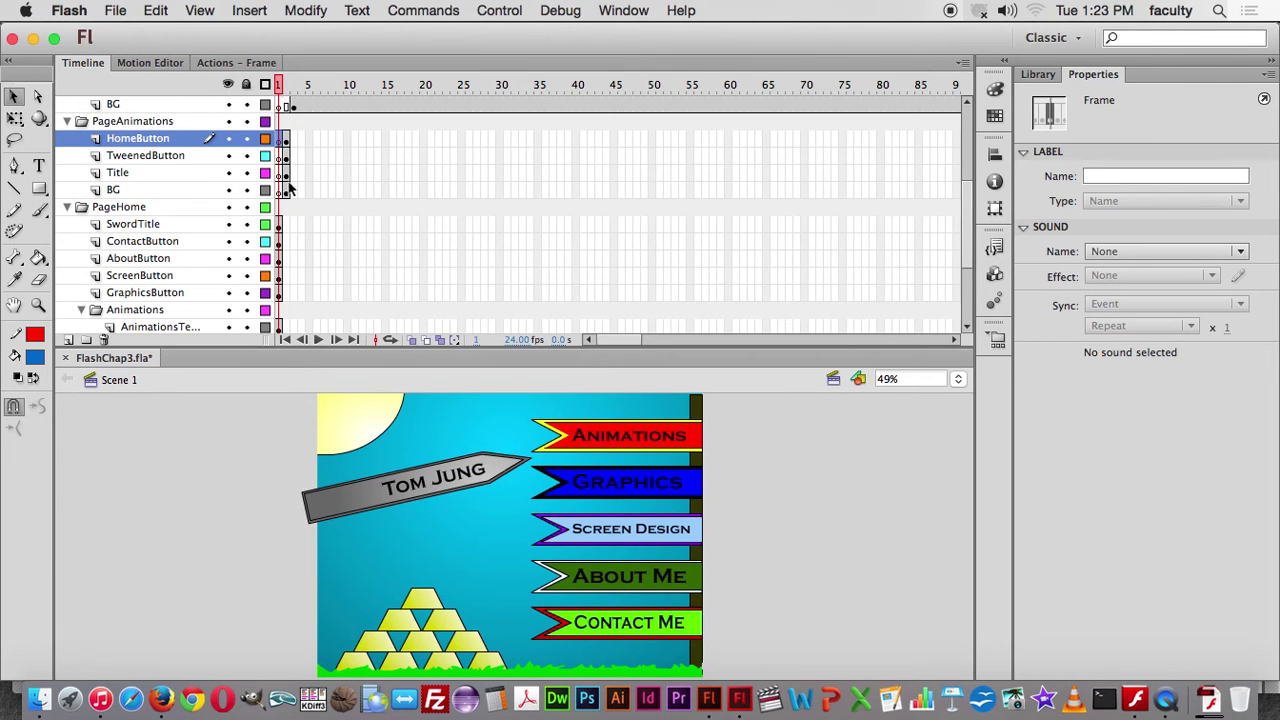
click(288, 85)
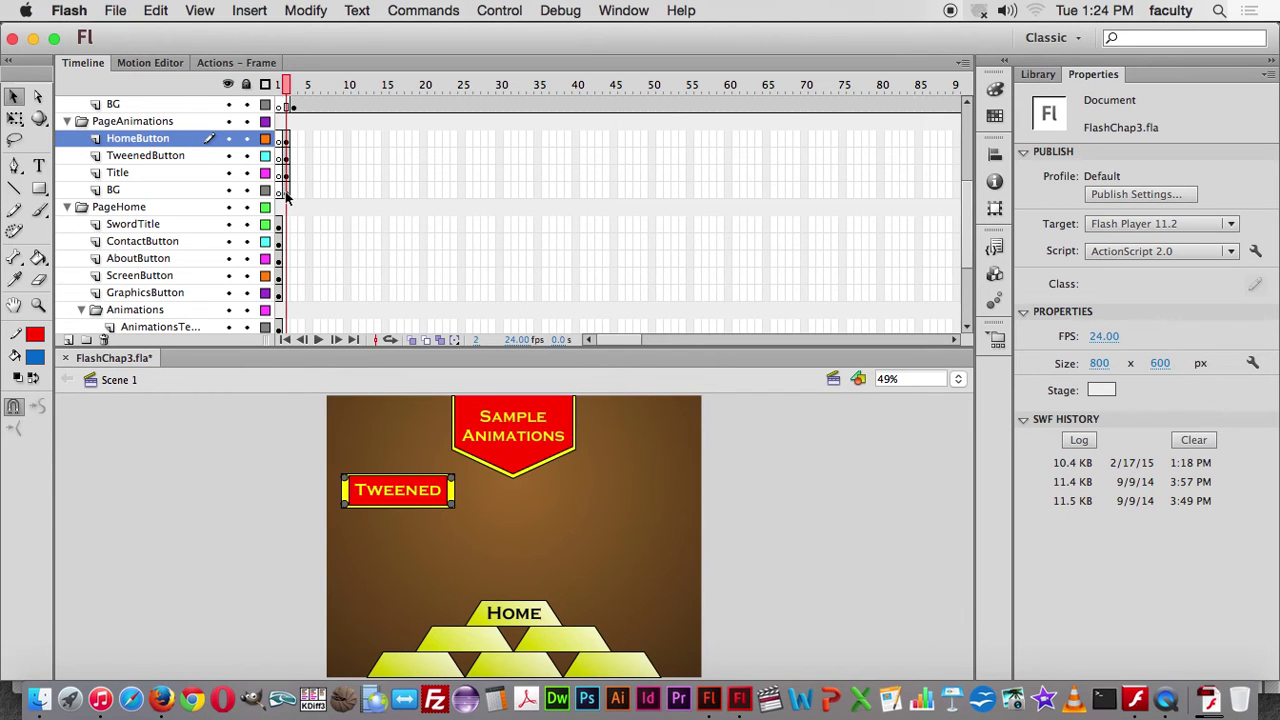
Try clearing the BG layer's keyframe at frame 2 in PageAnimations, and undo the change.
click(384, 434)
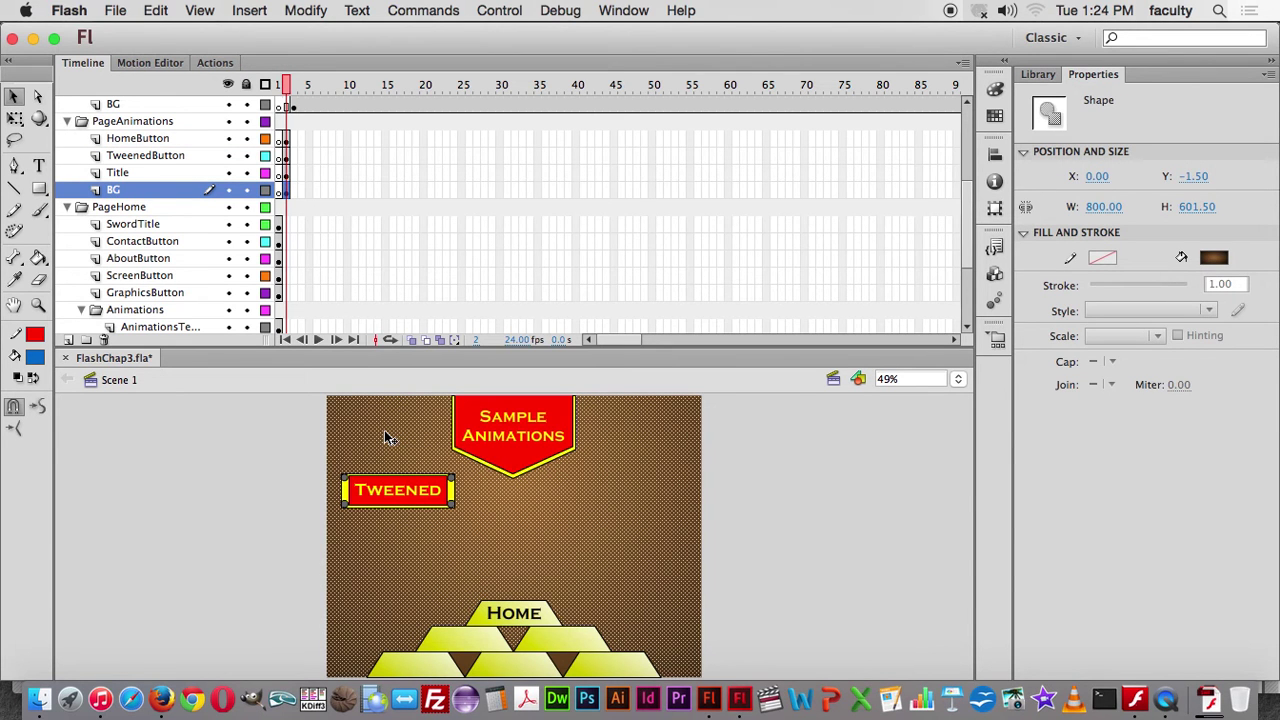
right_click(291, 199)
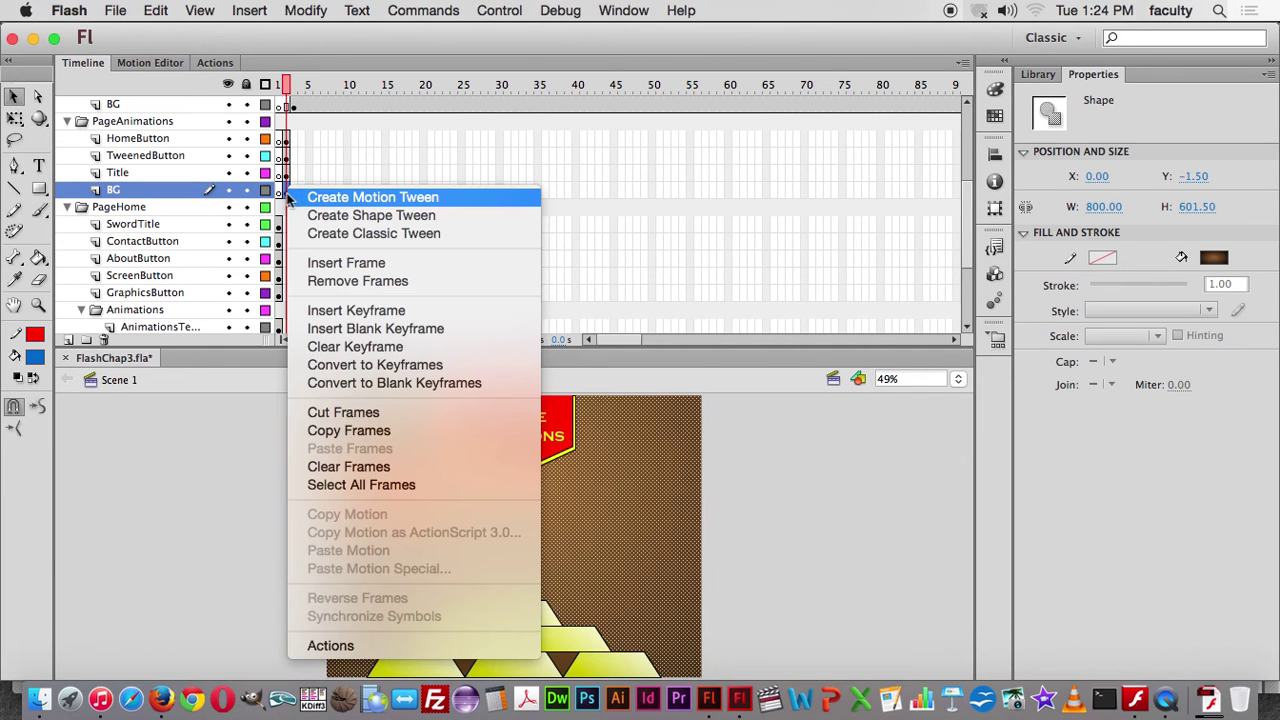
click(341, 347)
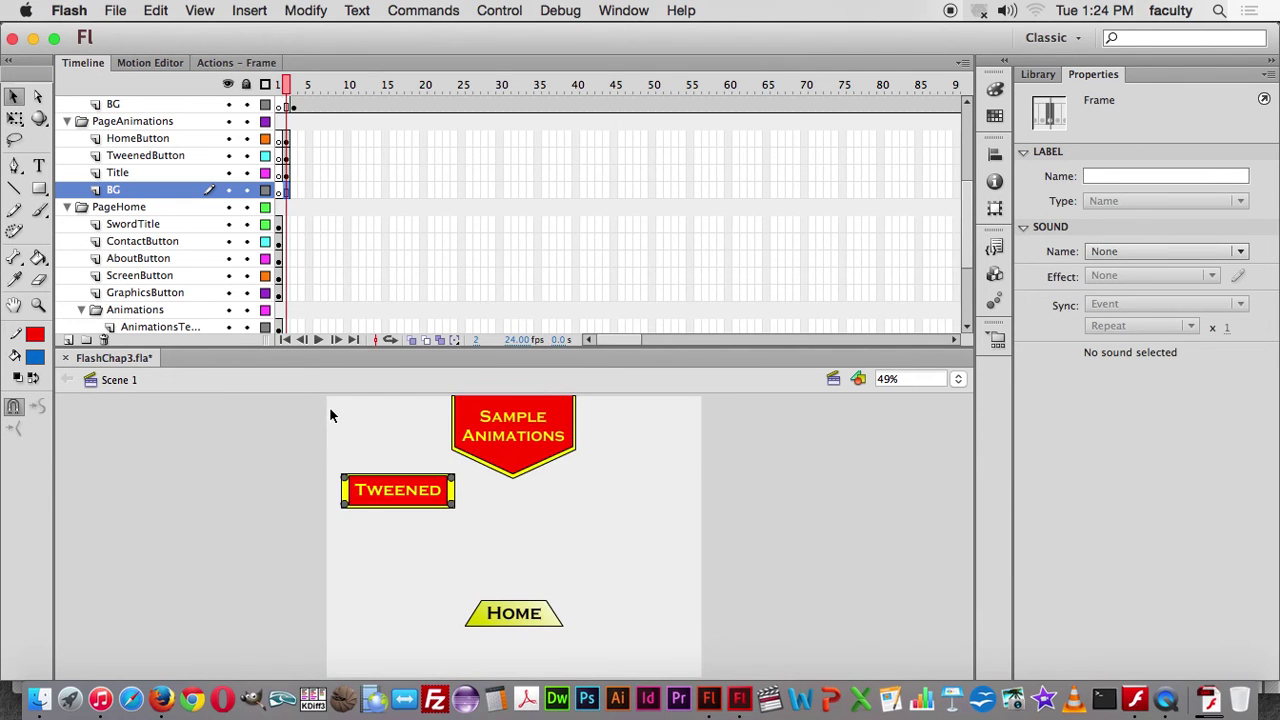
key(super+z)
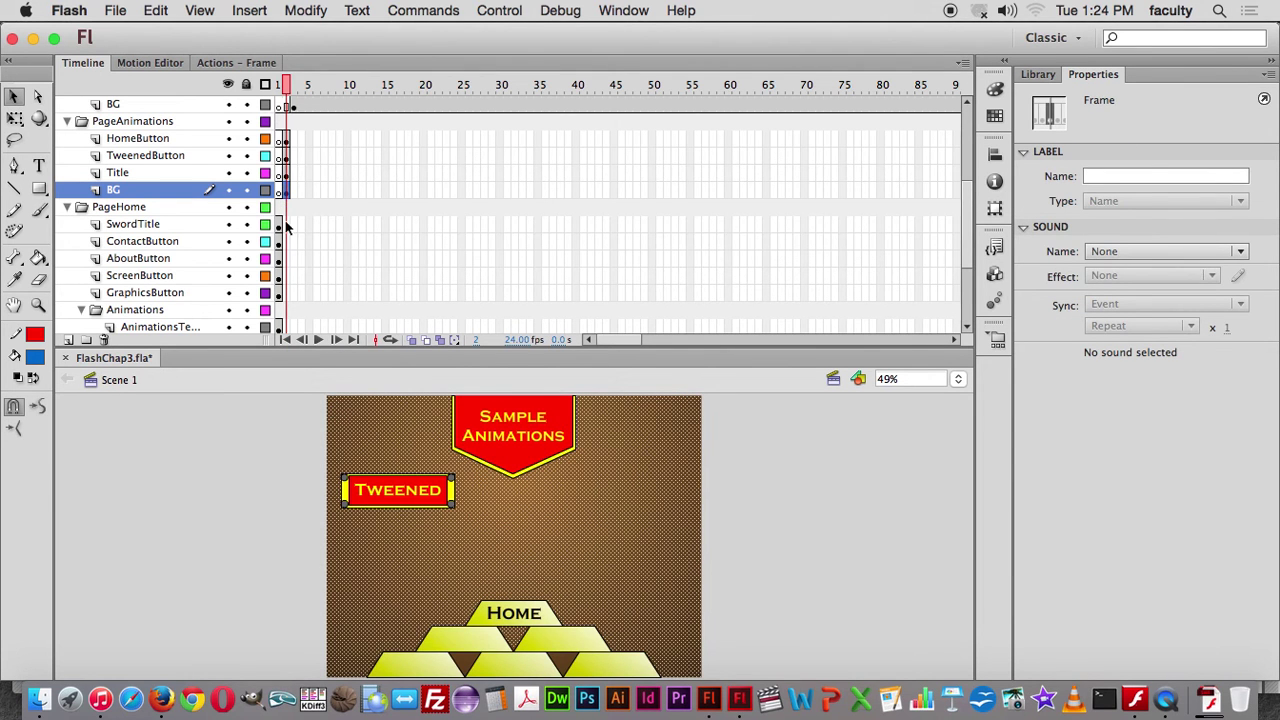
Deselect and reselect the brown background on the stage to check its keyframe in the PageAnimations BG layer.
click(258, 468)
click(357, 440)
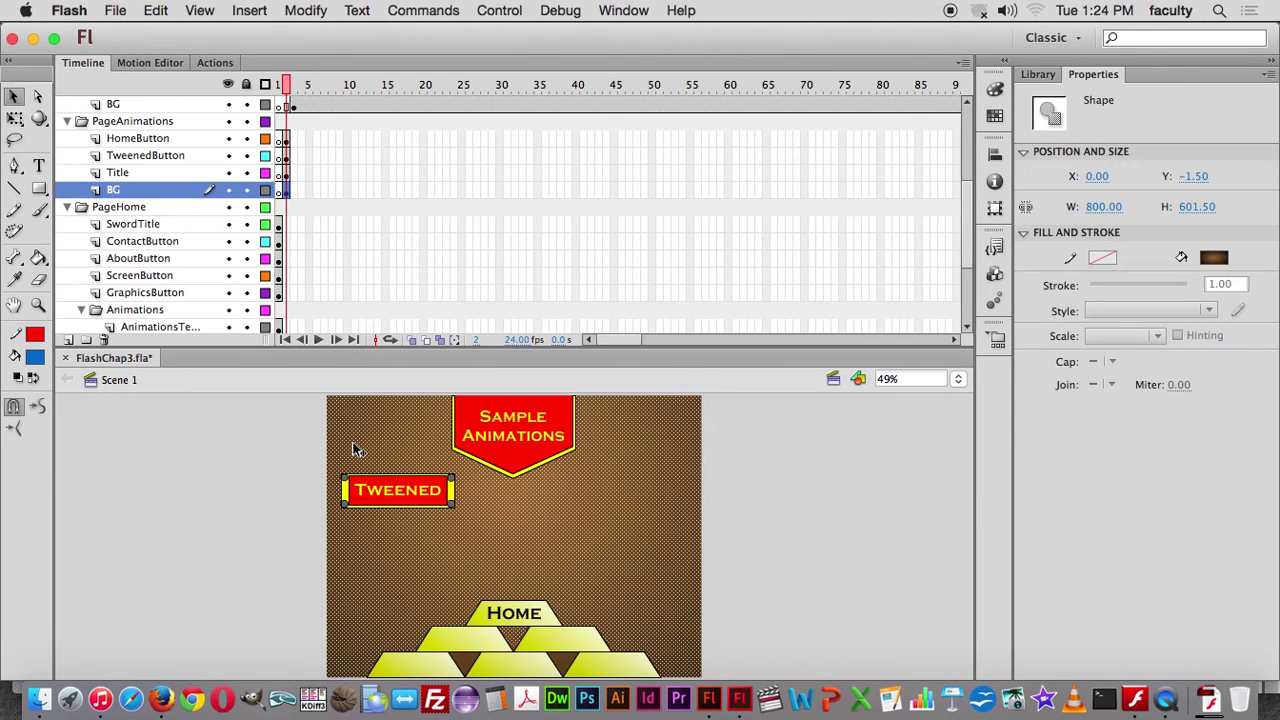
click(284, 432)
click(421, 442)
Show the Play page in frame 3 and select its blue background and grass to identify their layers.
click(291, 200)
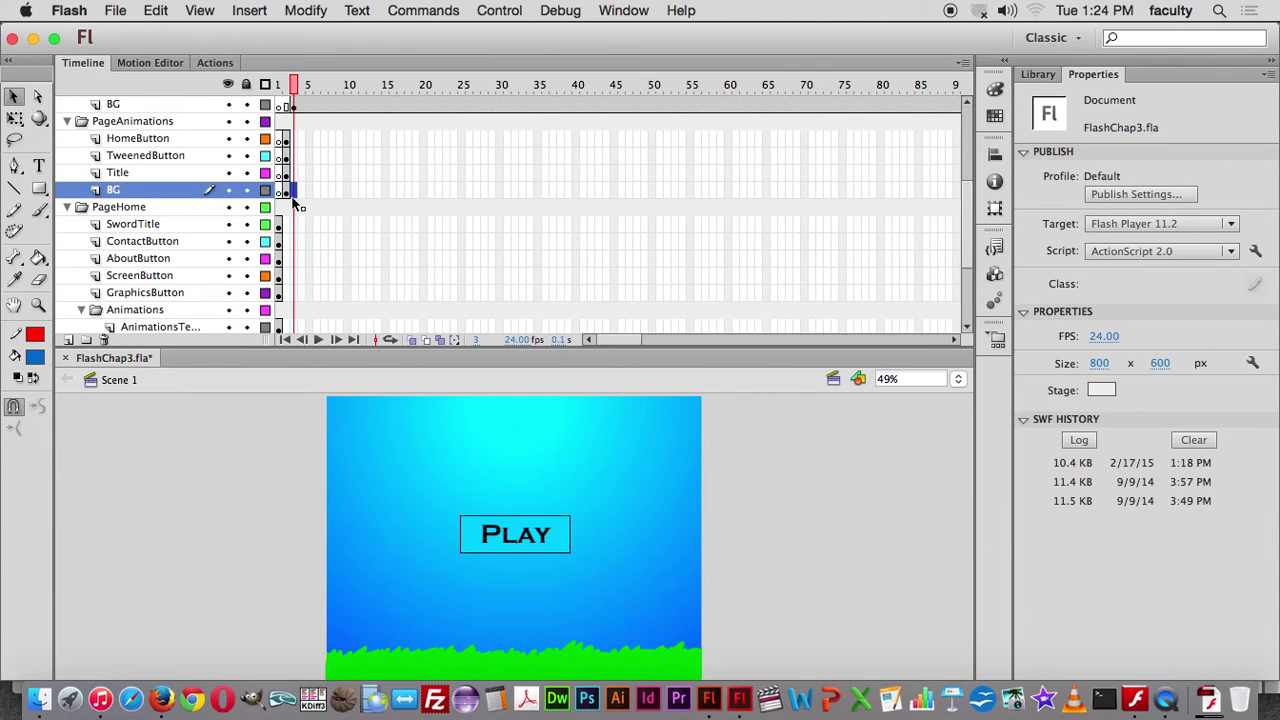
click(379, 457)
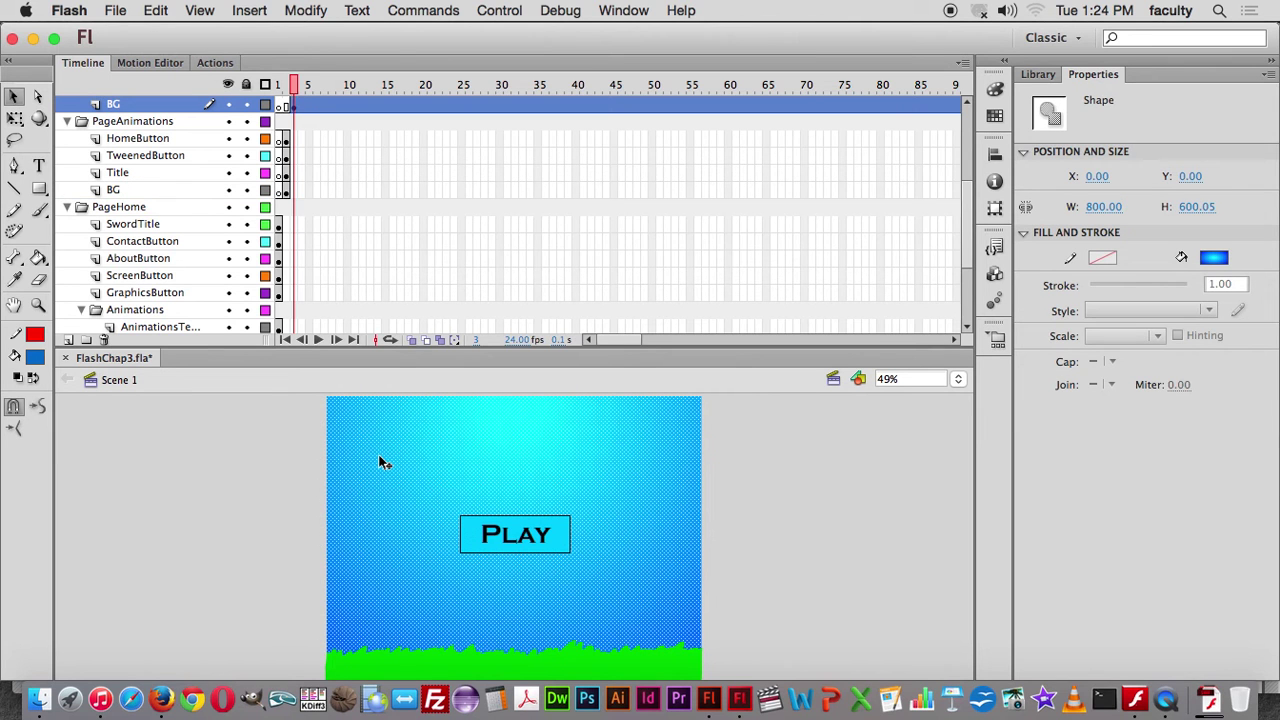
scroll(407, 262, up, 4)
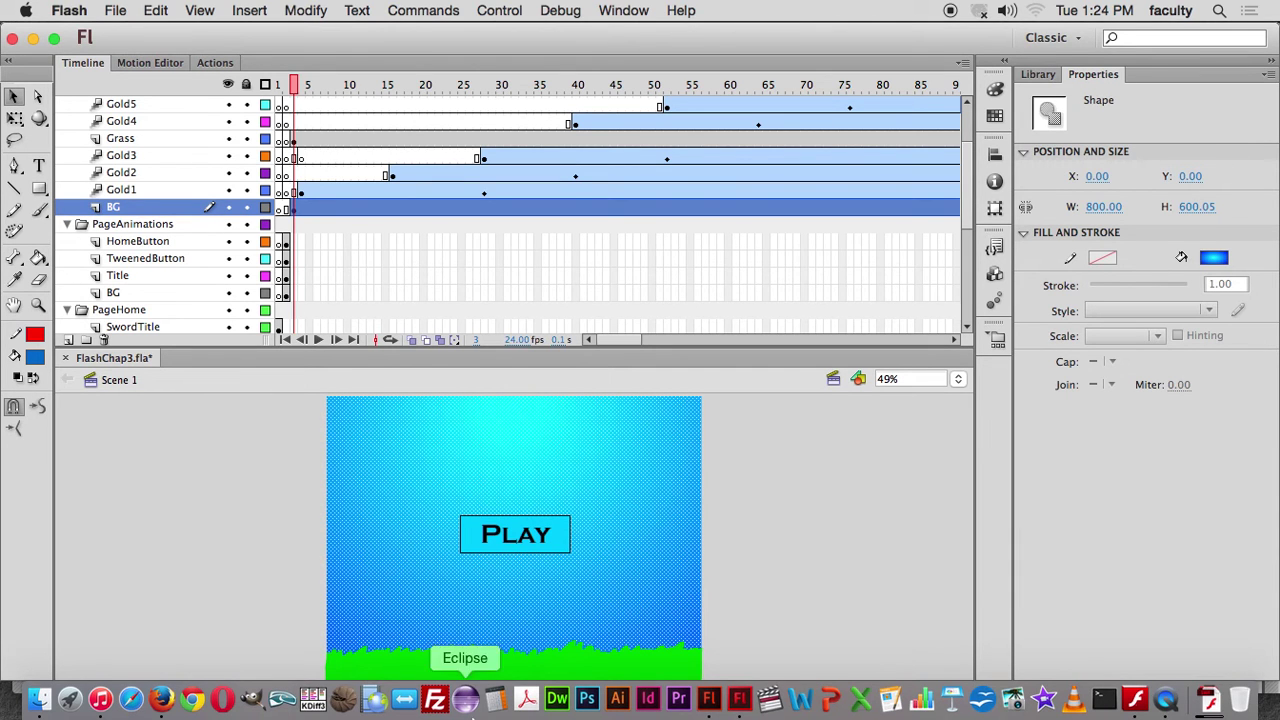
click(436, 664)
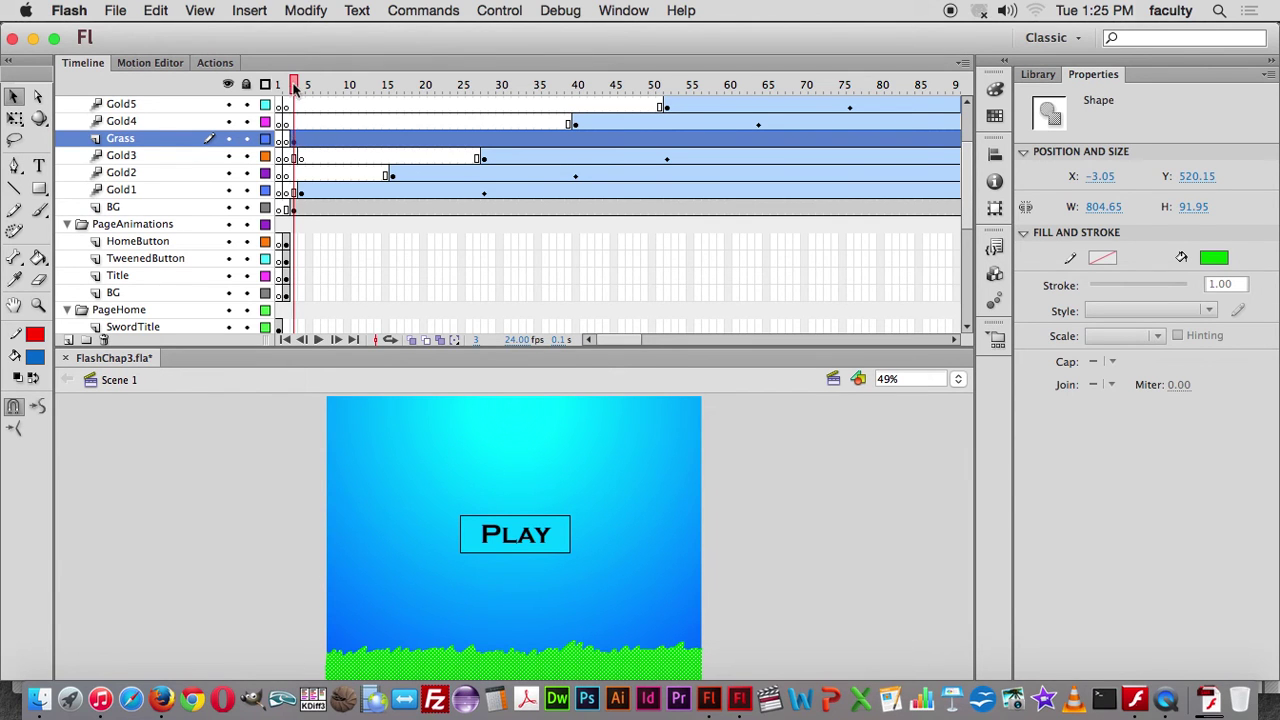
click(295, 86)
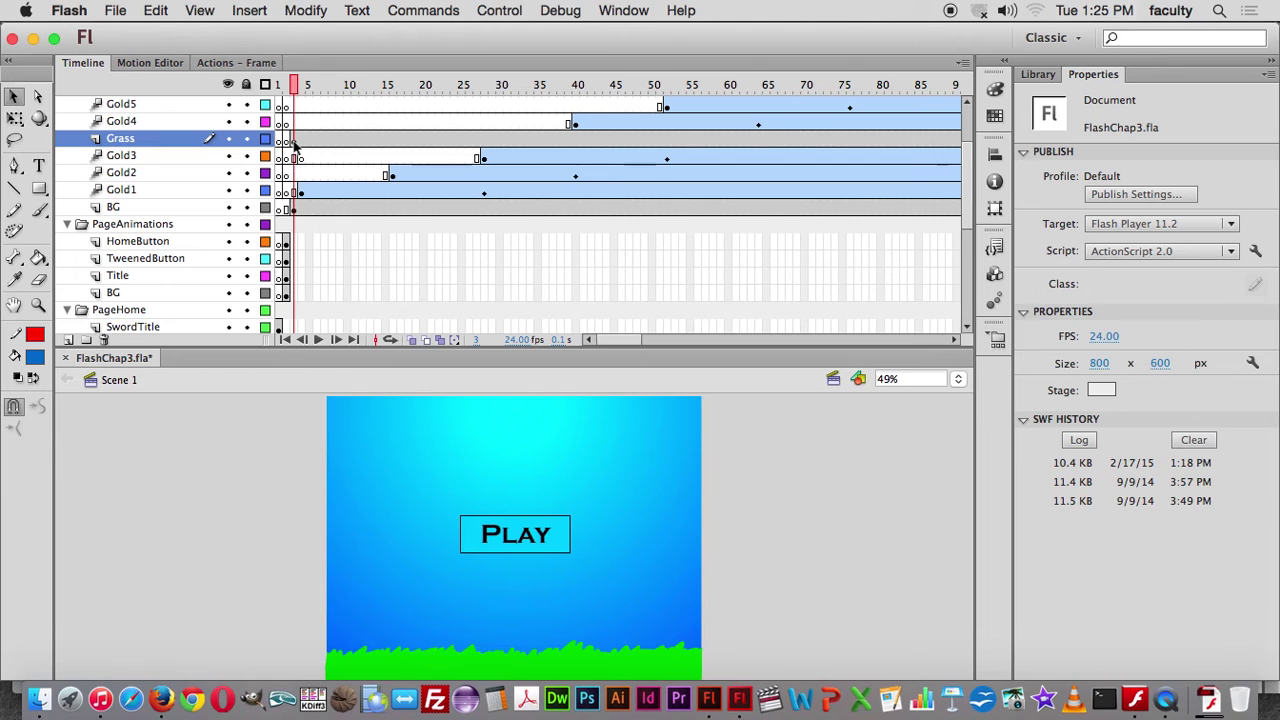
Go to frame 4, select the Gold1 tween layer, and set the stage magnification to Show All.
click(302, 86)
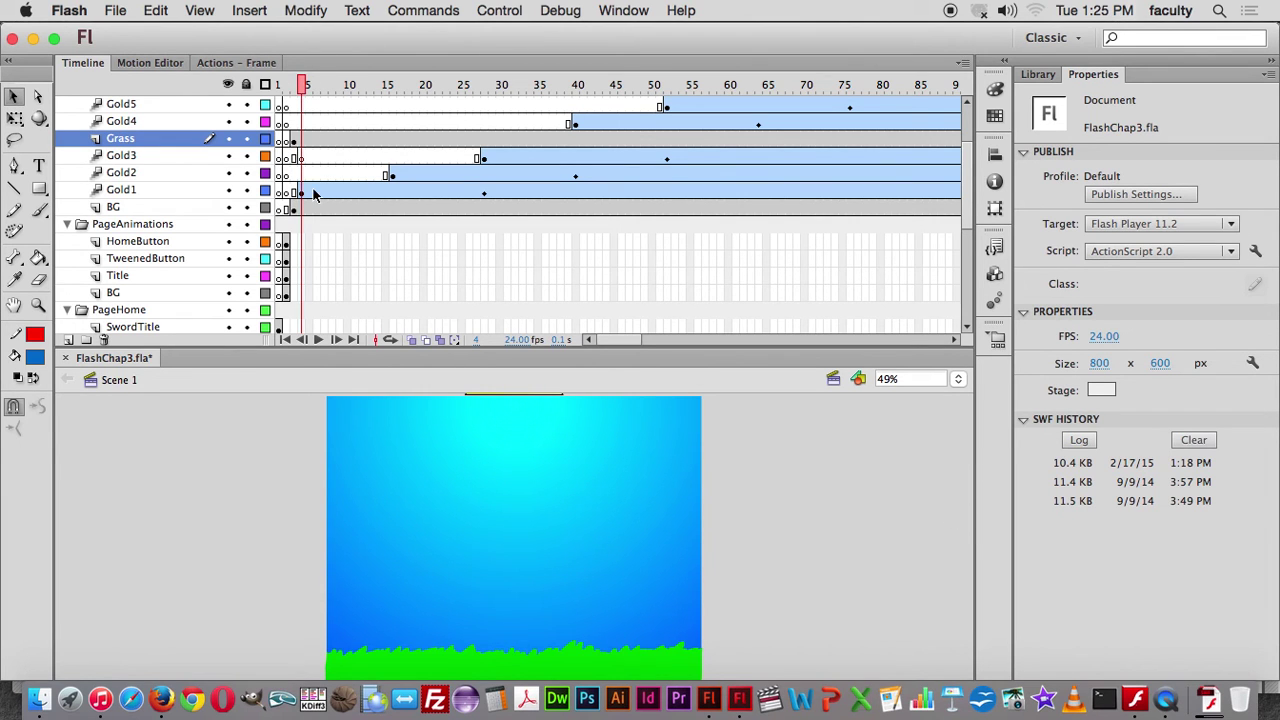
click(303, 193)
click(851, 506)
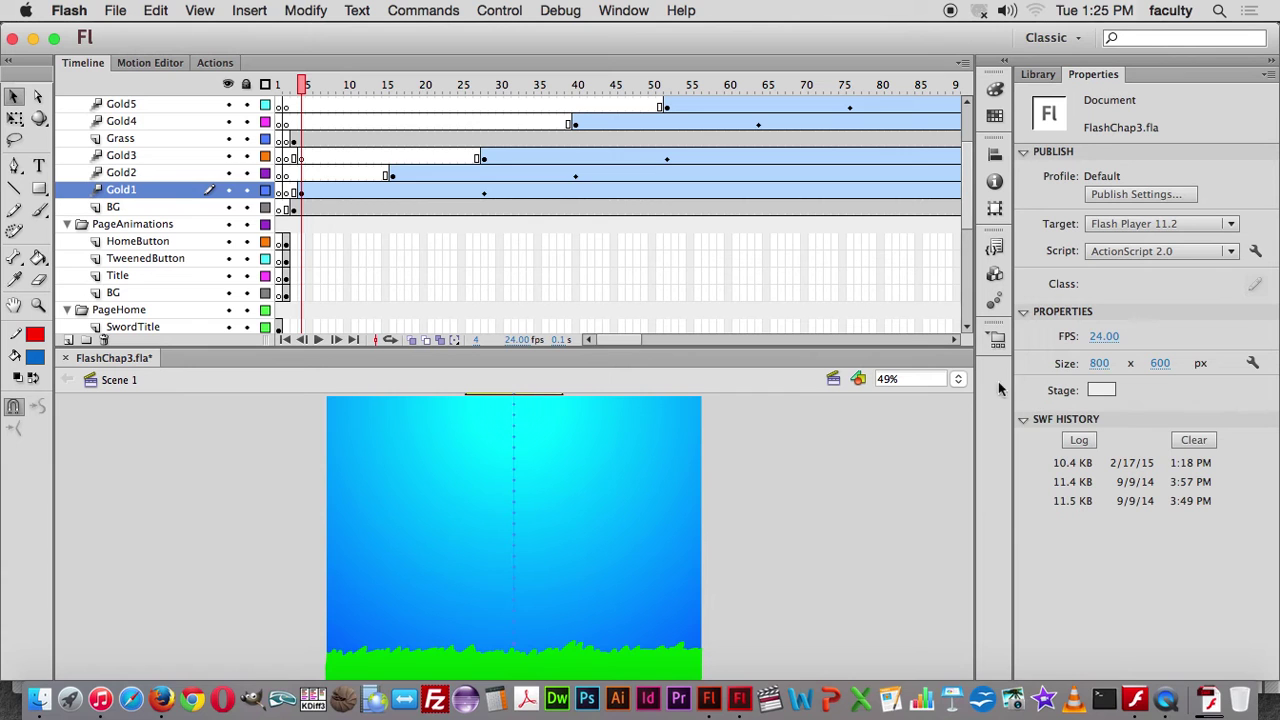
click(957, 378)
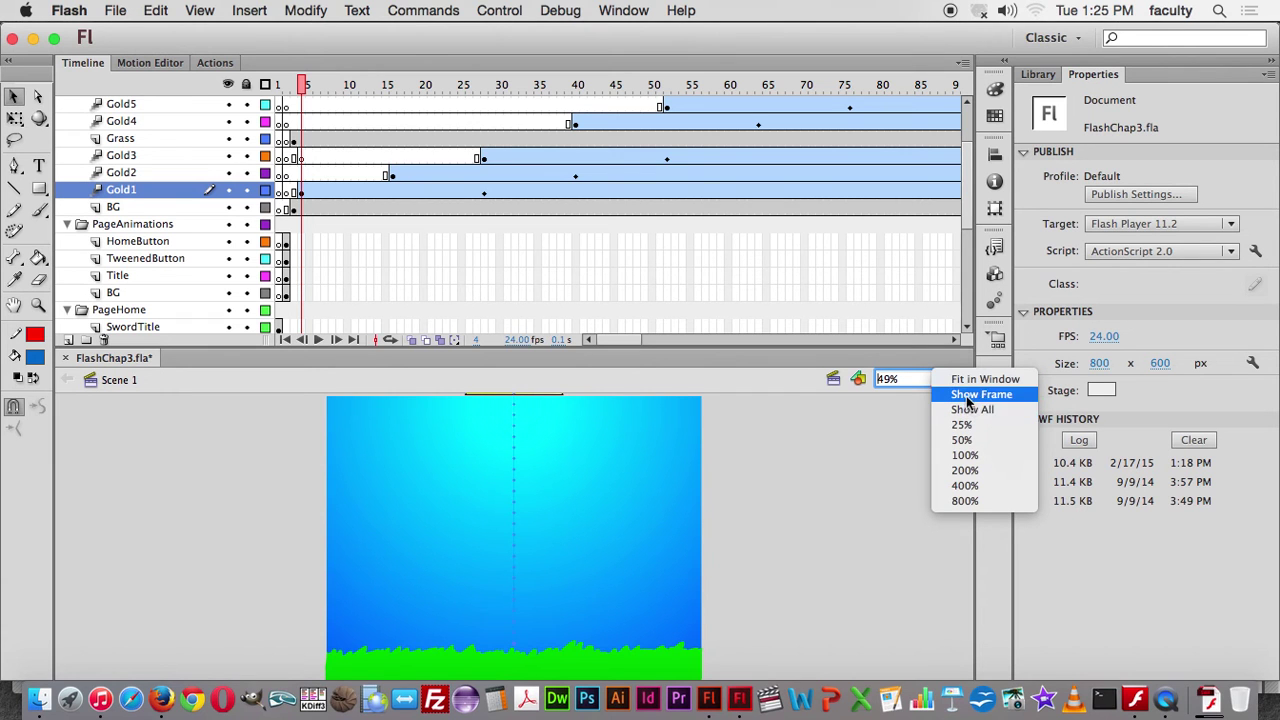
click(972, 410)
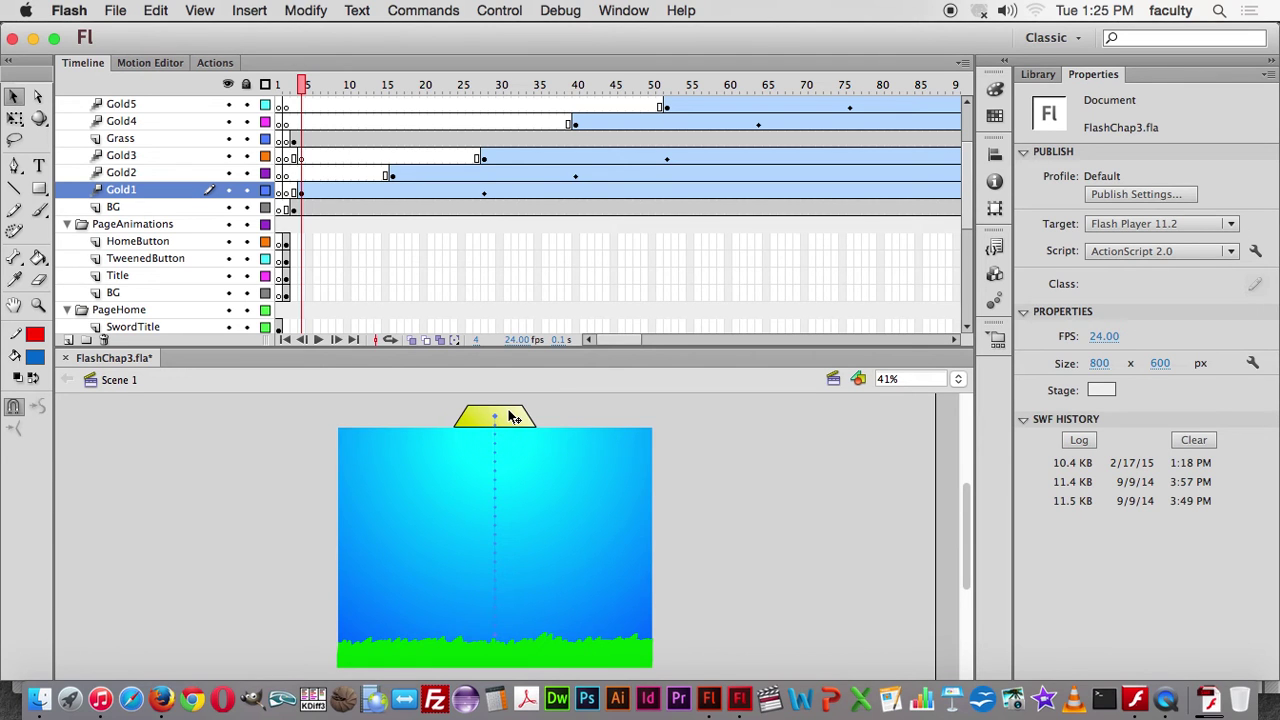
Advance the playhead to frame 16 and select the Gold2 bar above the stage to view its motion path.
click(305, 85)
drag(307, 85, 395, 90)
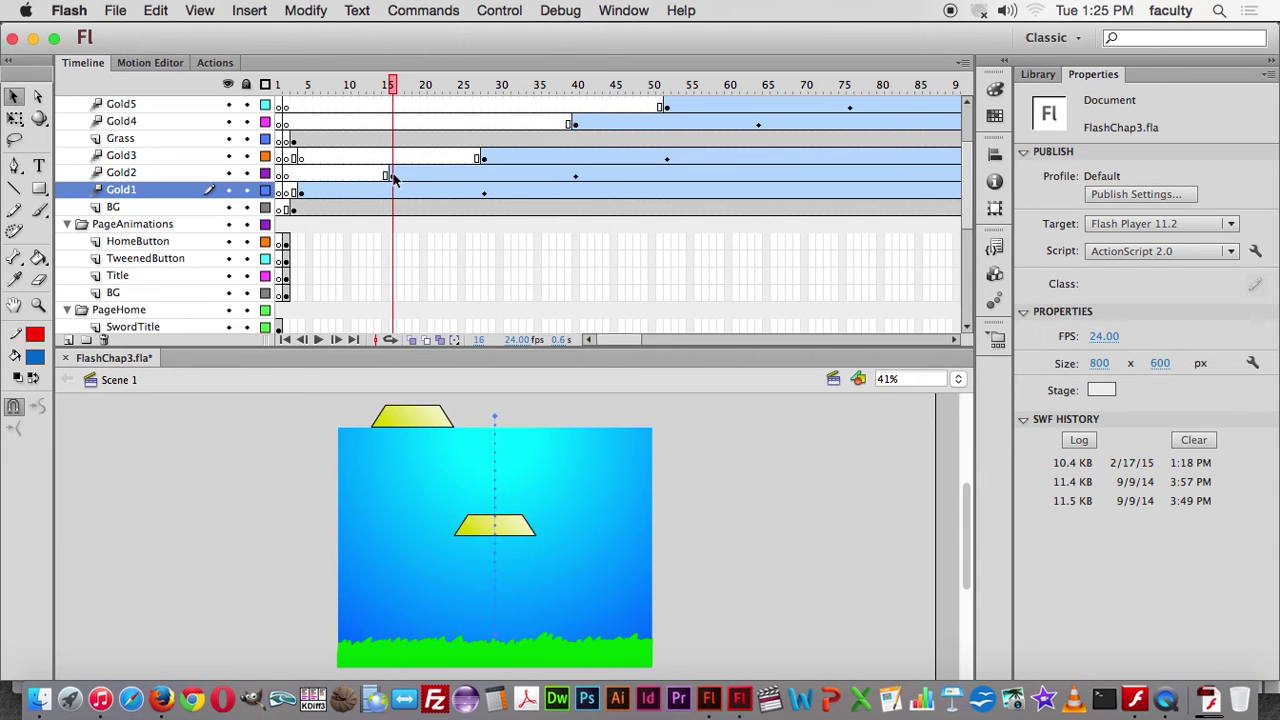
click(436, 416)
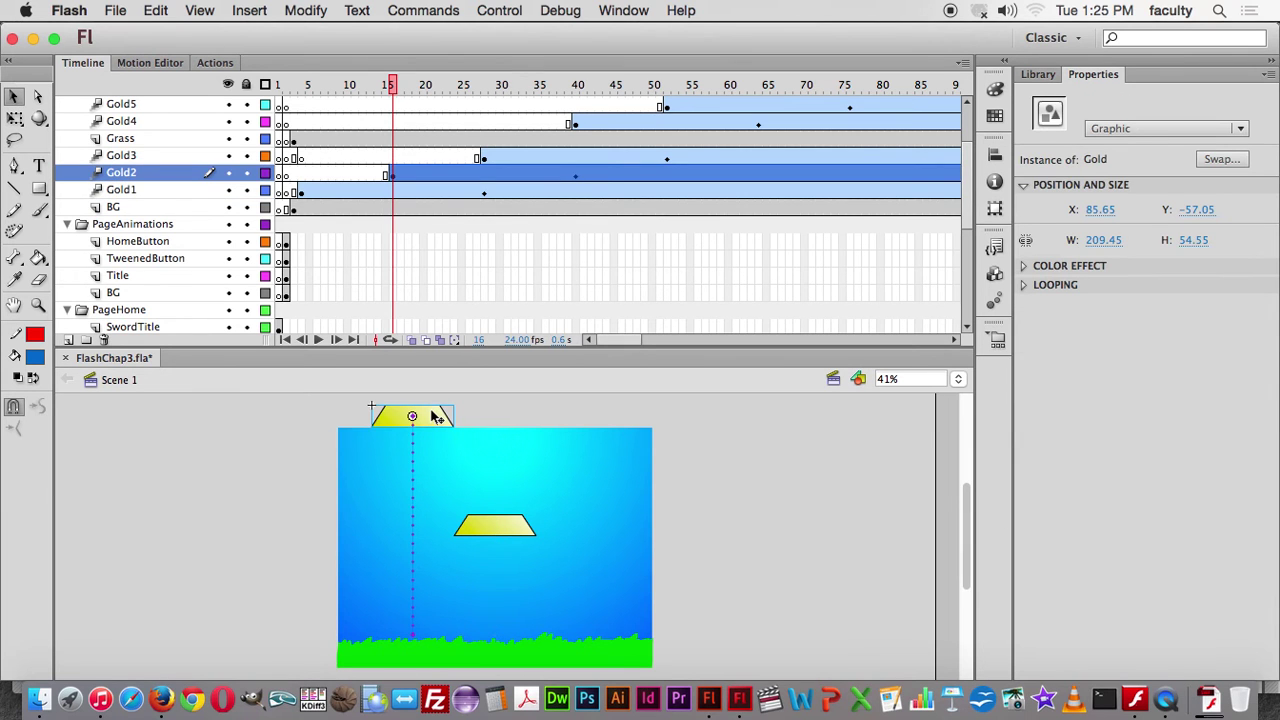
Scrub further through the gold bar animation, select the Gold3 motion tween, and return the playhead to frame 1.
drag(392, 84, 455, 146)
click(546, 423)
drag(546, 148, 245, 157)
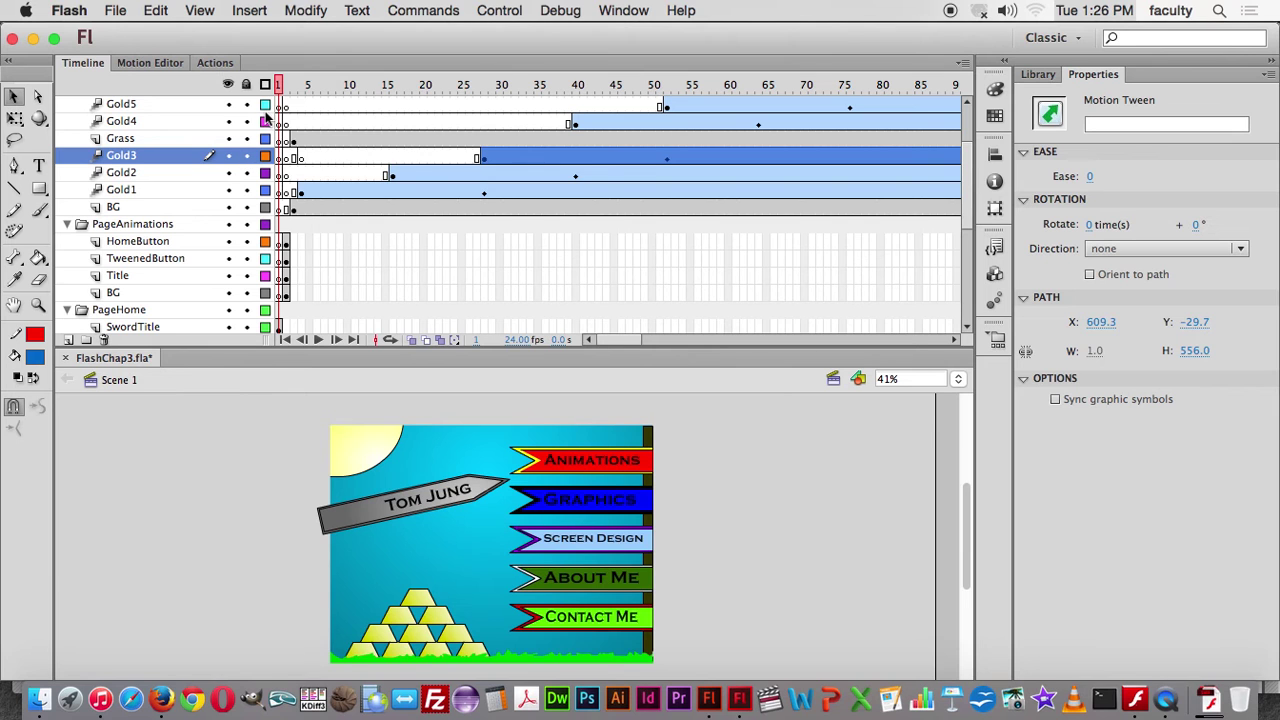
Go to frame 2, select the HomeButton and TweenedButton keyframes in PageAnimations, and look over the layer folders before clearing the selection.
drag(280, 85, 287, 87)
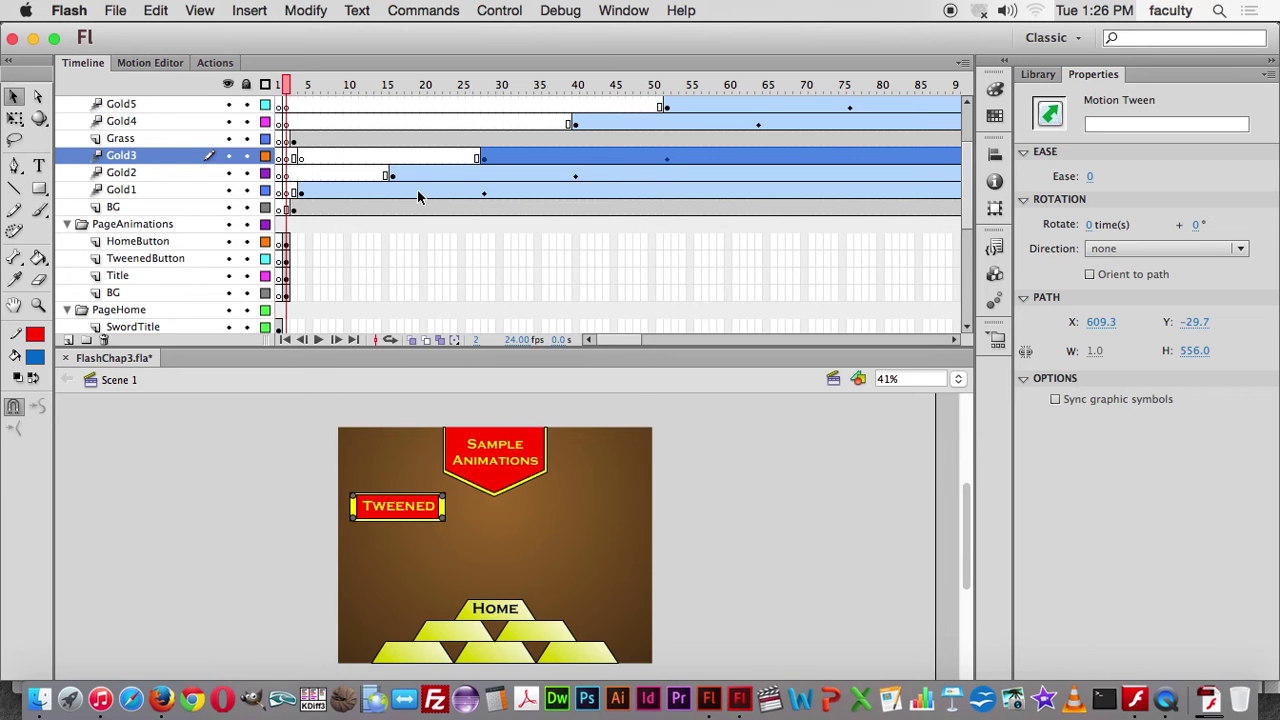
click(286, 243)
click(287, 260)
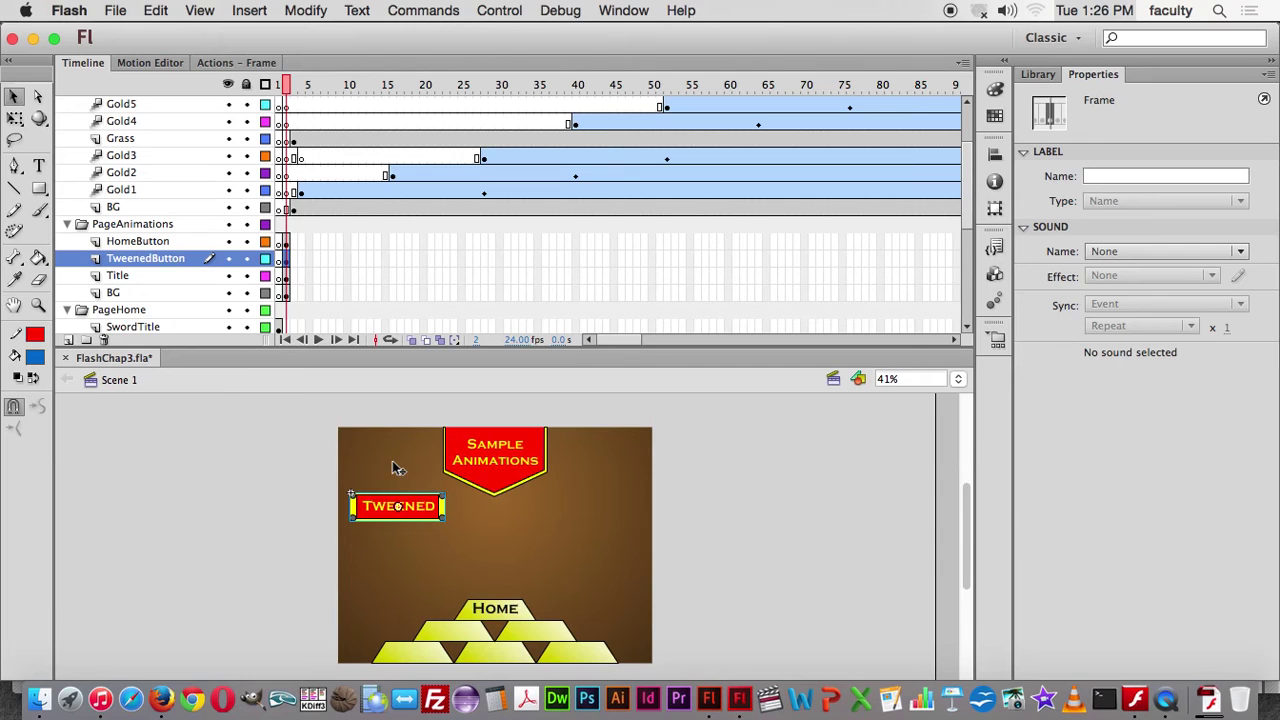
scroll(340, 195, down, 3)
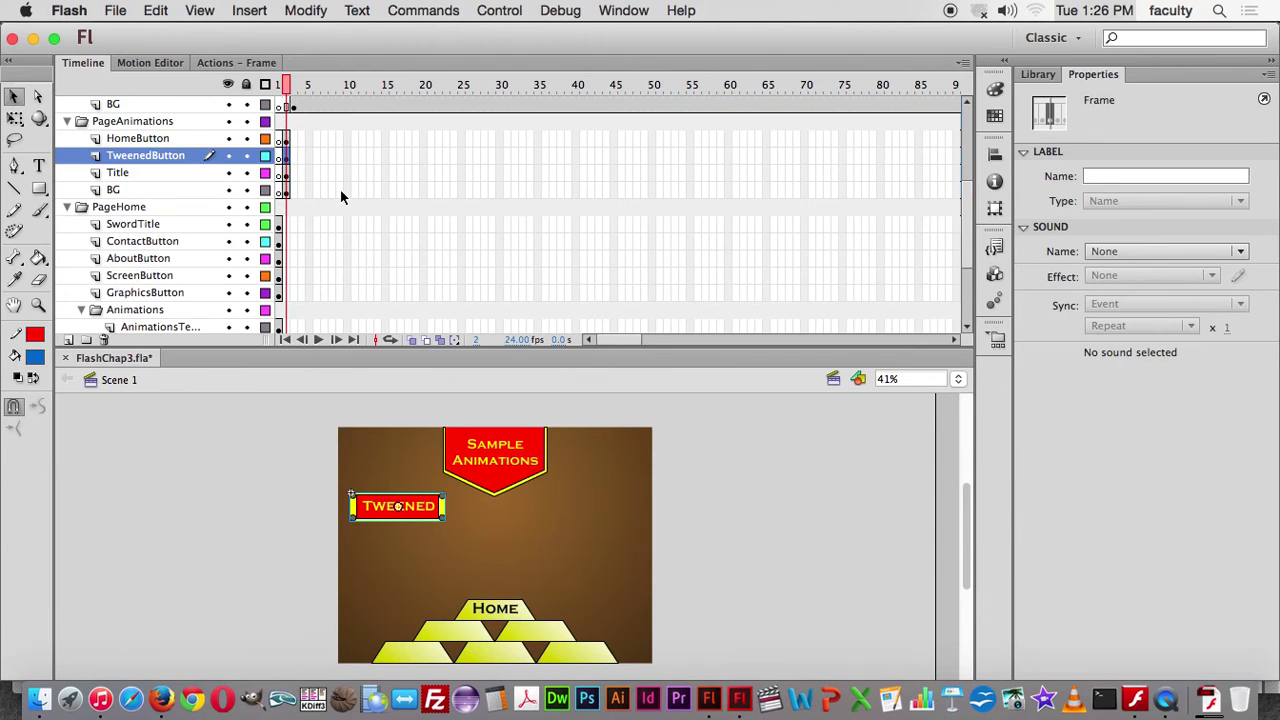
scroll(340, 195, down, 2)
scroll(340, 195, up, 5)
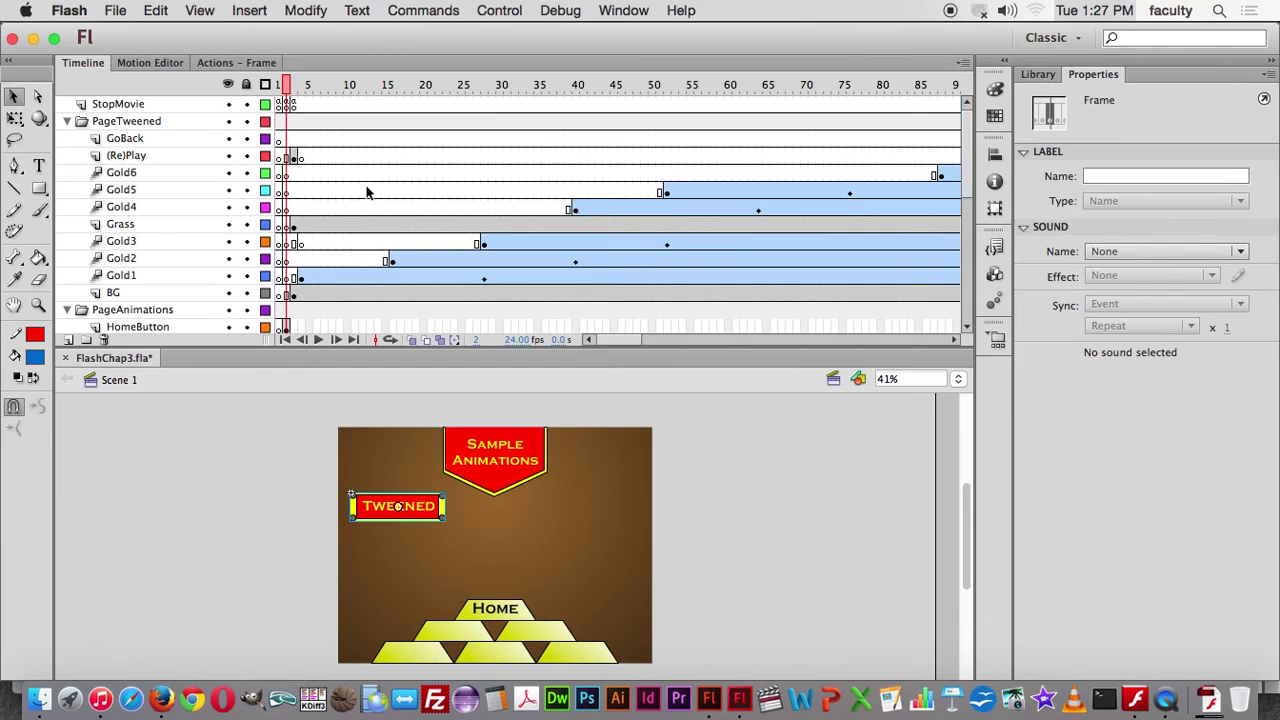
click(241, 487)
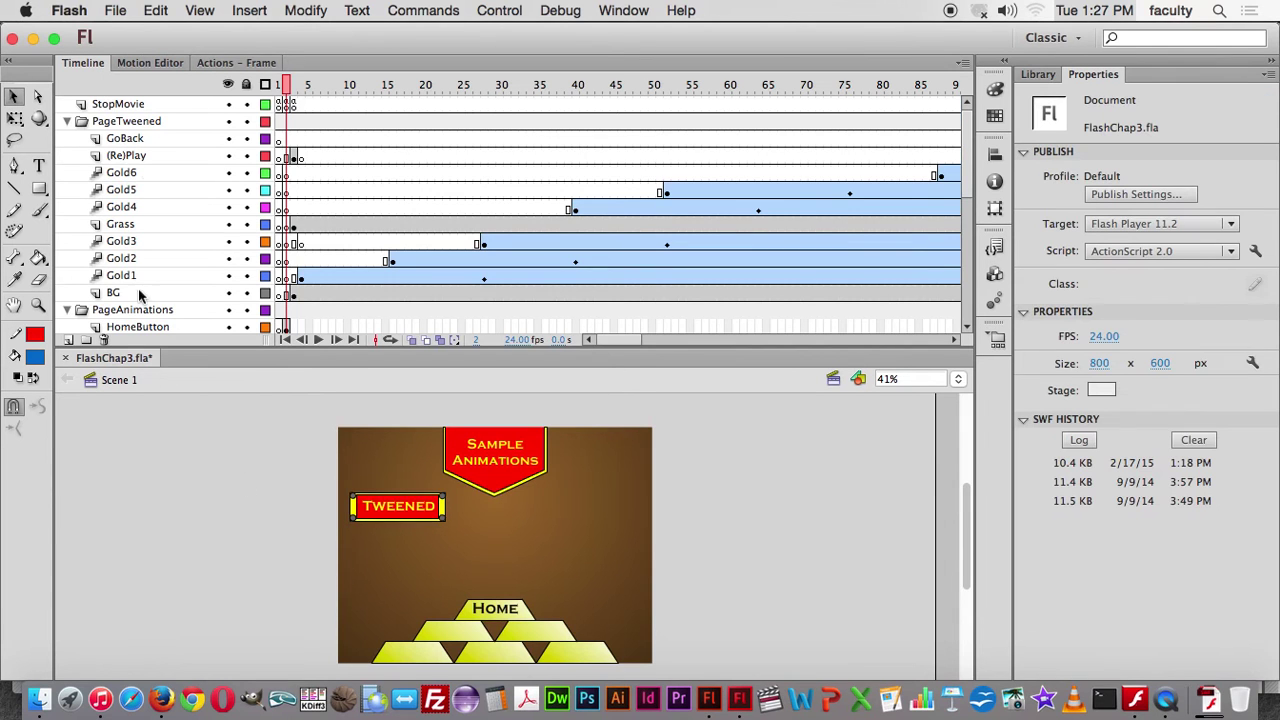
Select the StopMovie keyframe in frame 1, view its frame script, and highlight the stop(); line.
click(229, 64)
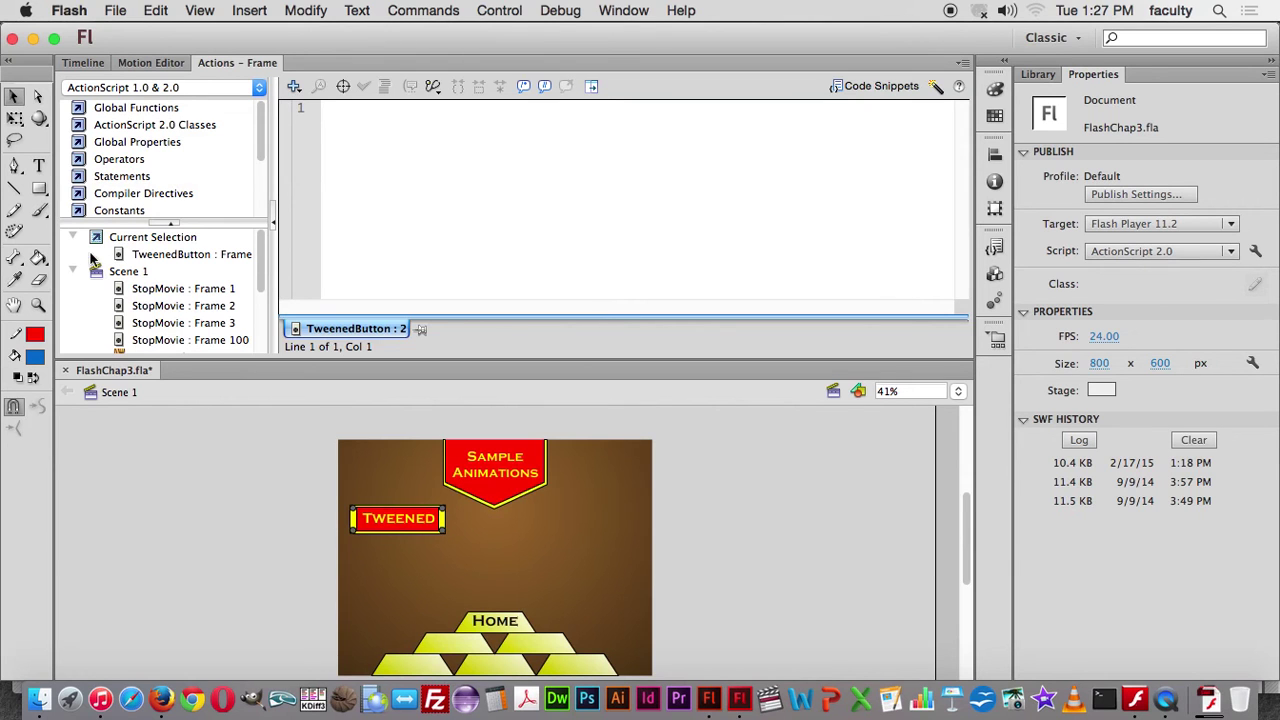
click(82, 63)
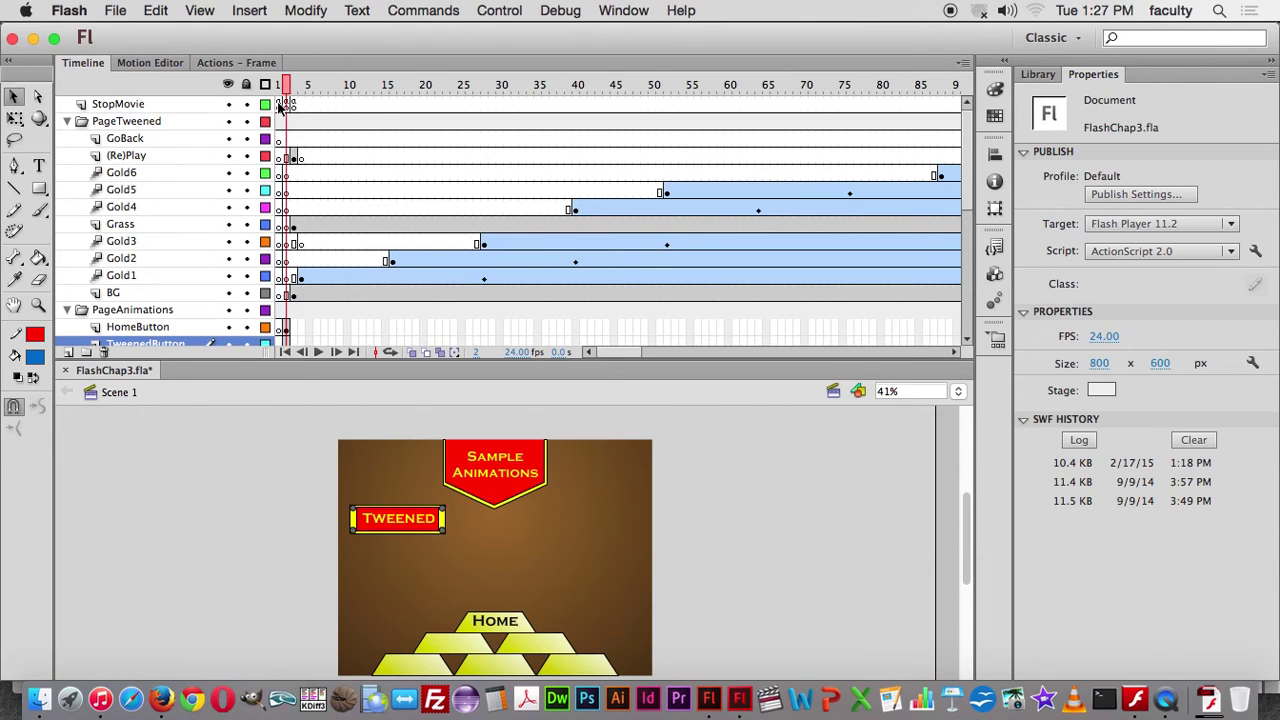
click(281, 105)
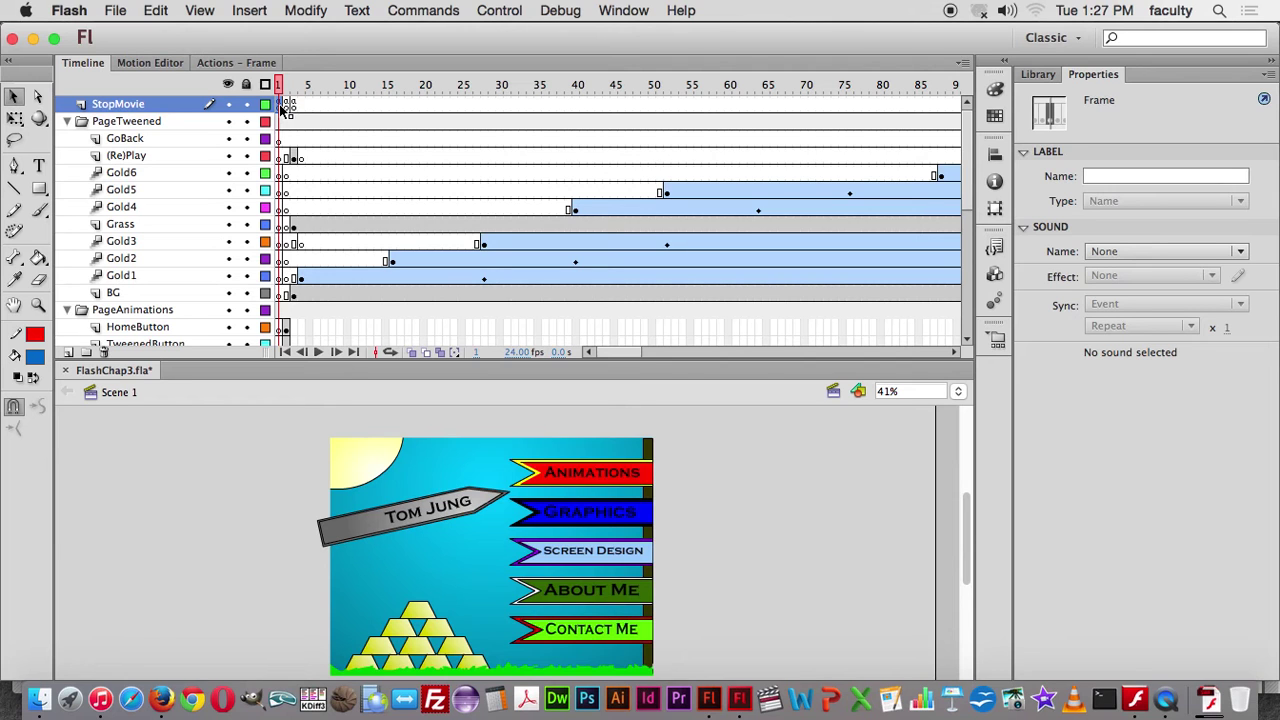
click(232, 63)
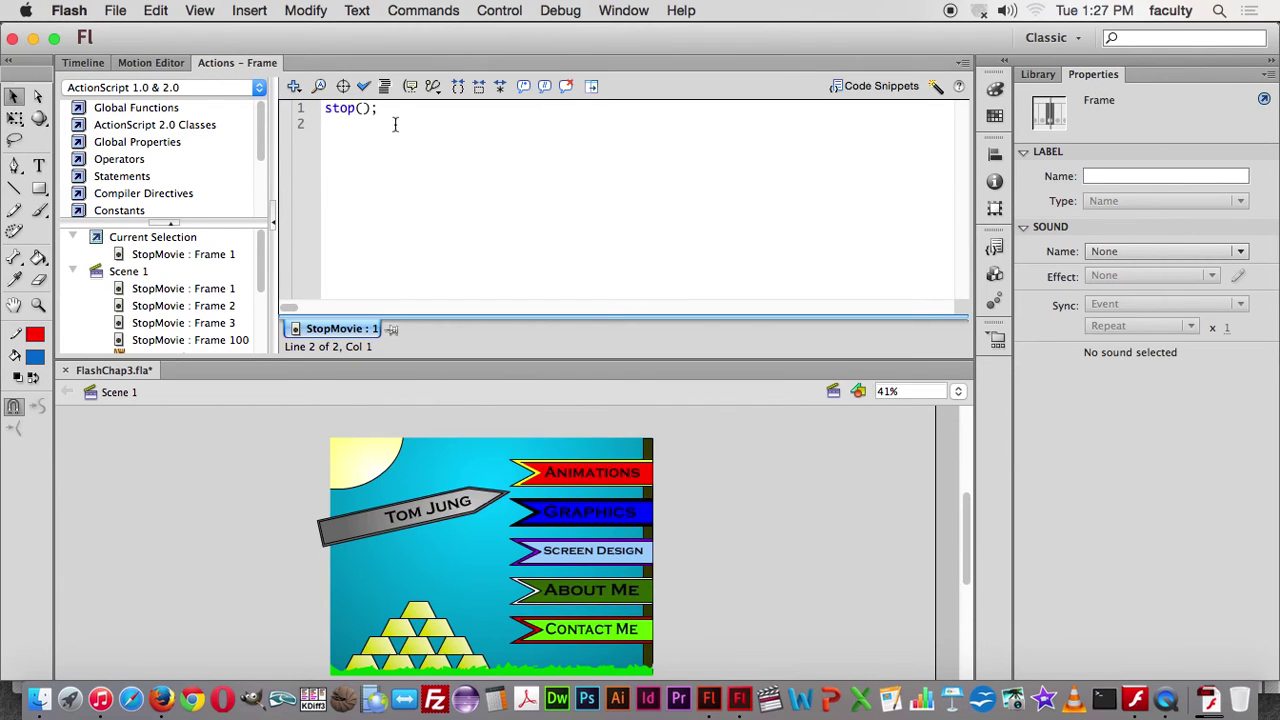
drag(388, 110, 300, 111)
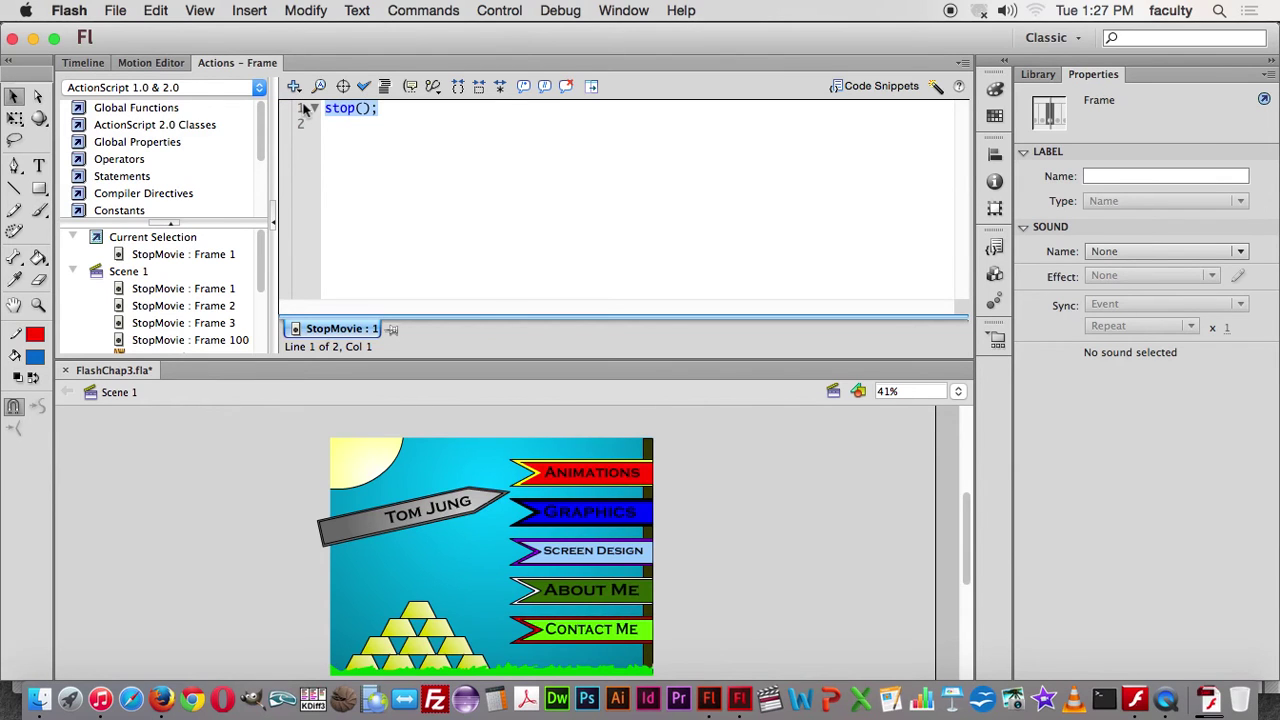
click(83, 62)
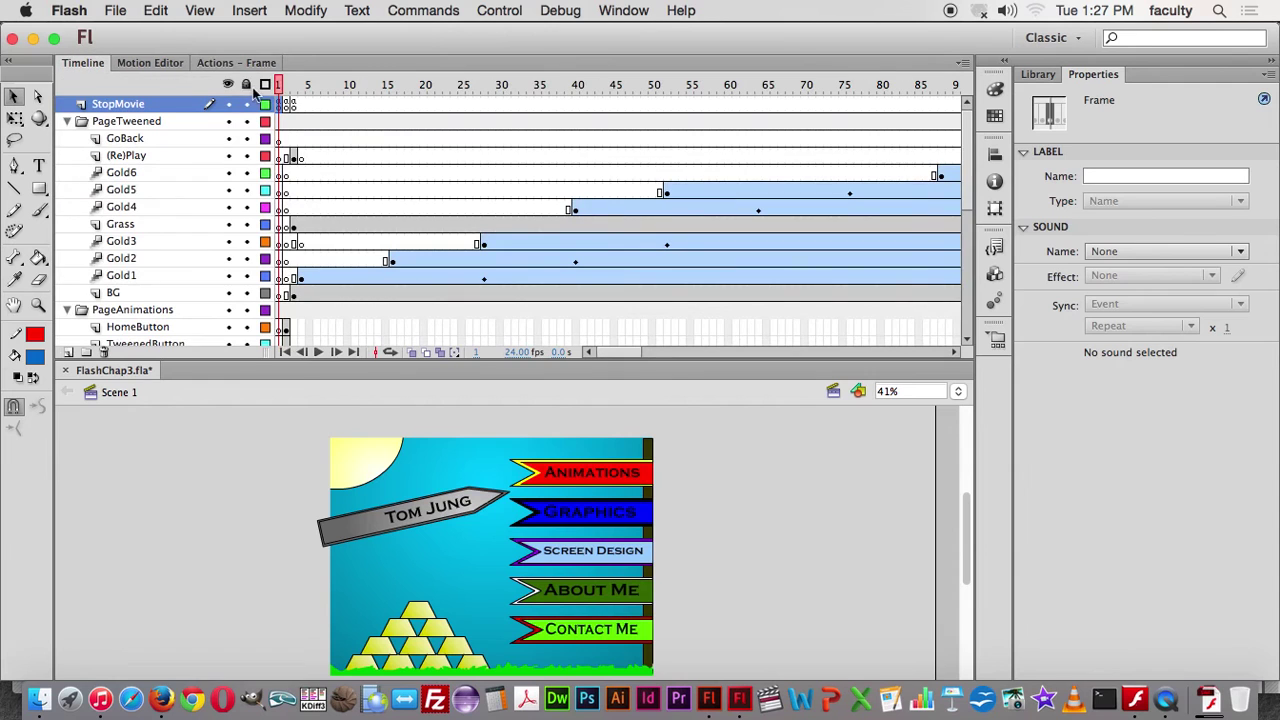
Go to frame 2 and view the script on its StopMovie keyframe.
click(286, 84)
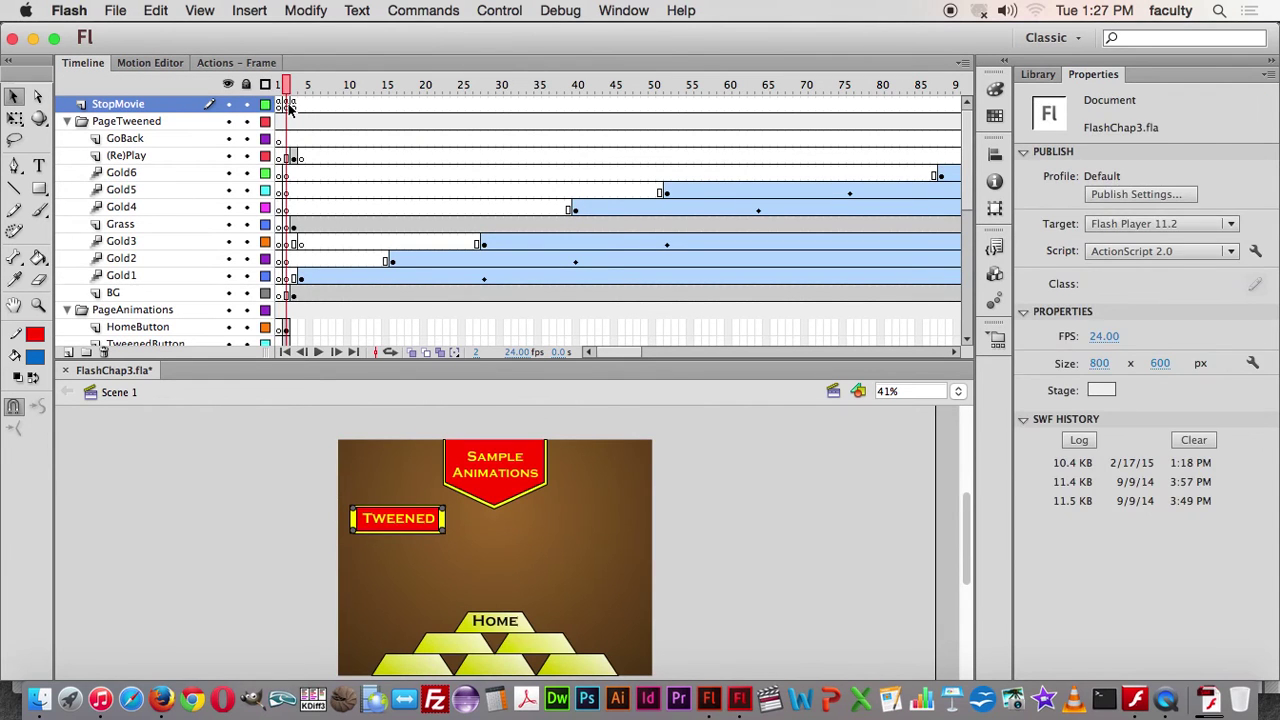
click(288, 106)
click(217, 62)
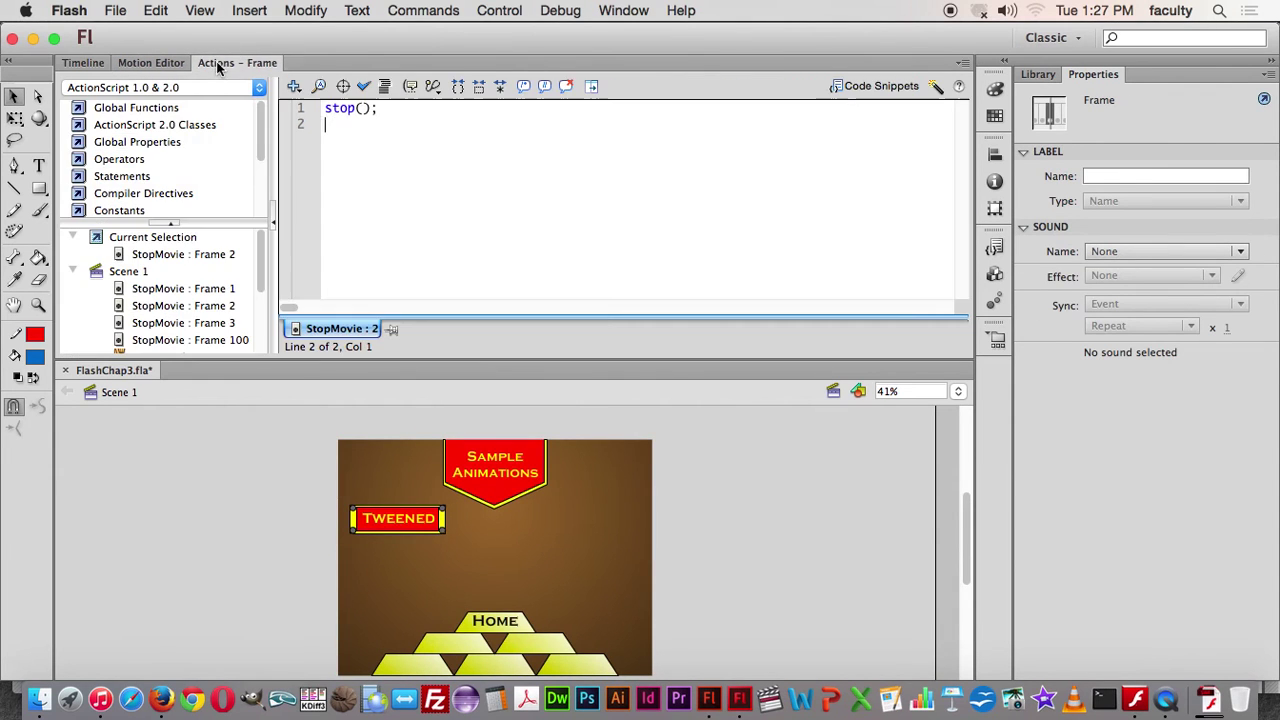
click(84, 62)
Advance to frame 3 and view the script on its StopMovie keyframe.
click(289, 84)
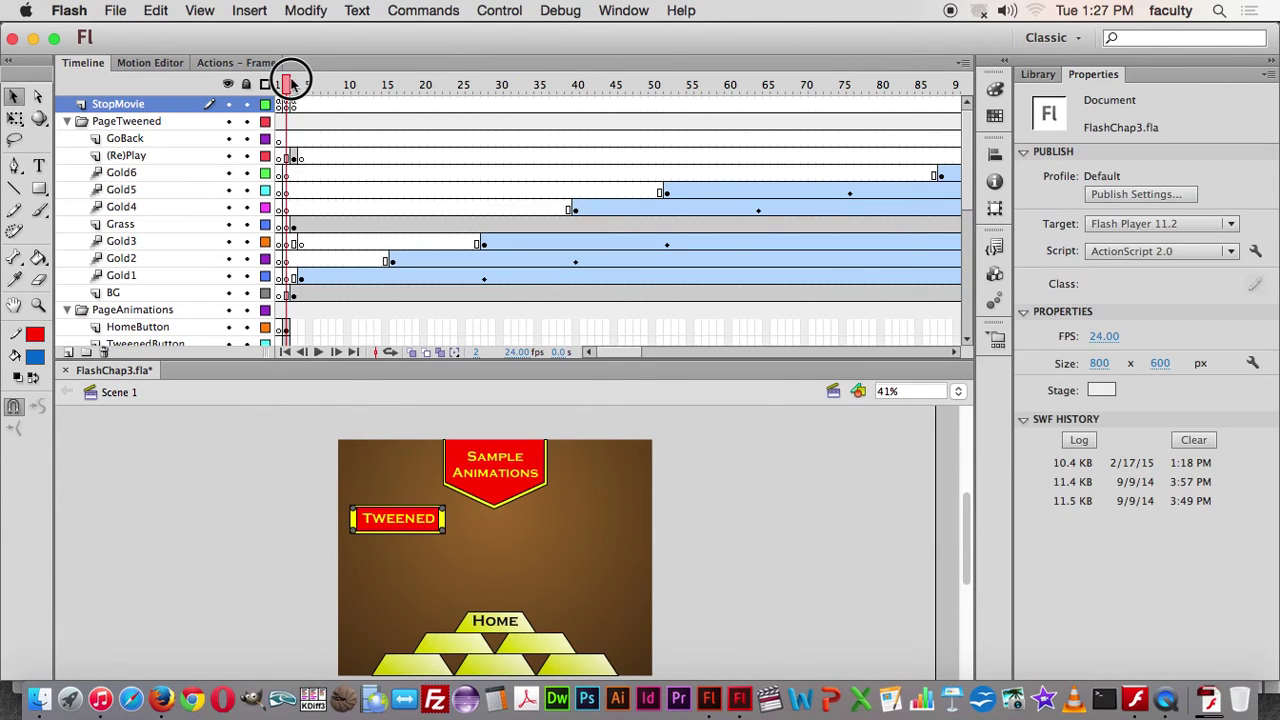
drag(289, 84, 296, 84)
click(296, 104)
click(264, 63)
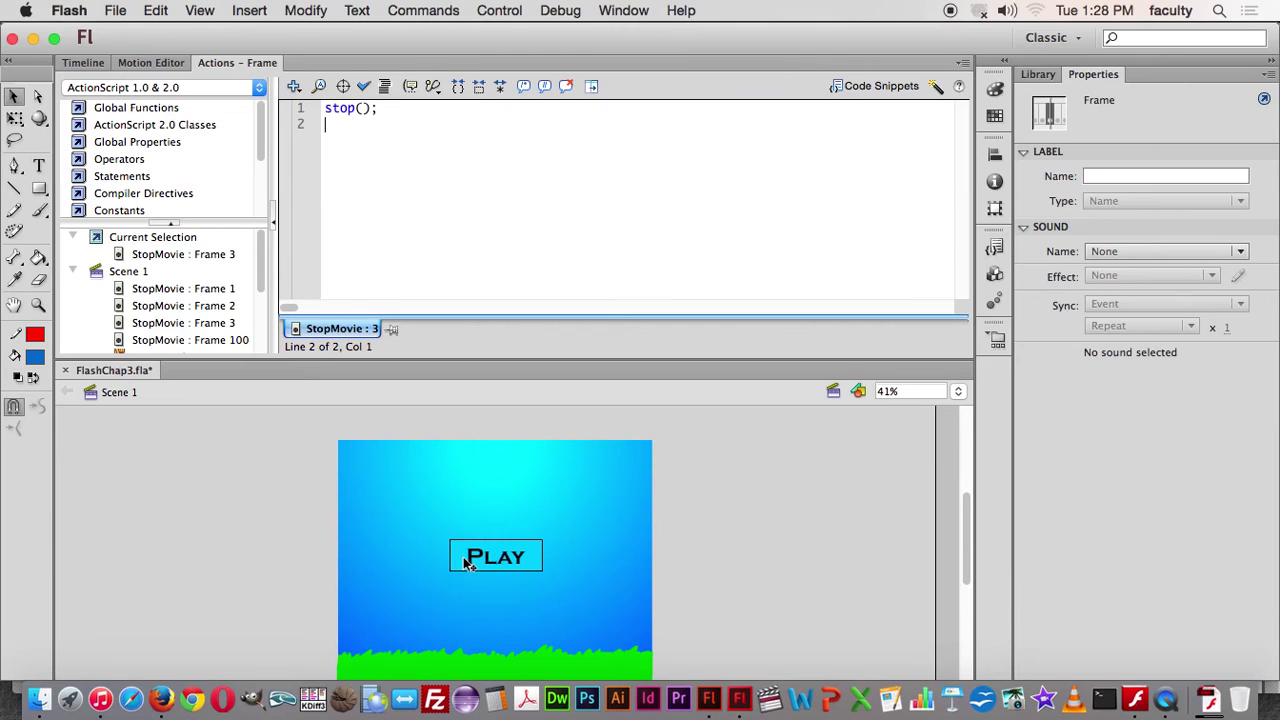
click(83, 62)
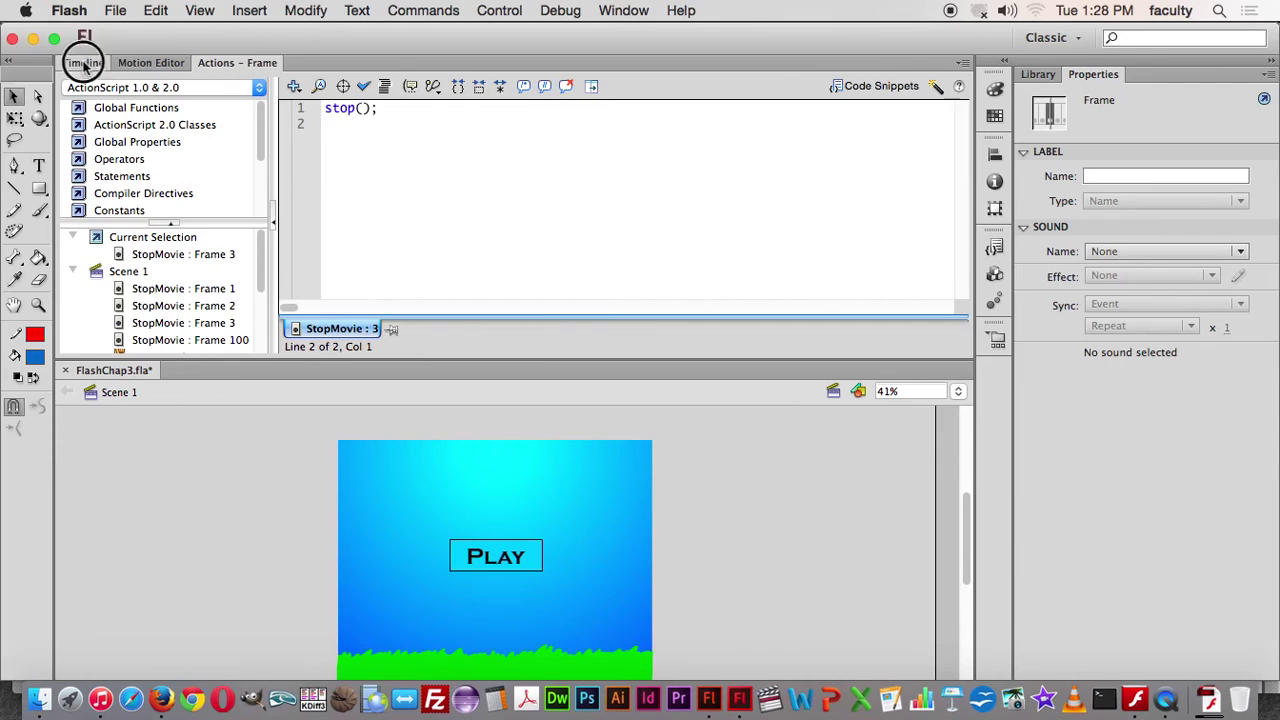
Move the playhead between frames 3 and 2 to compare their pages, and return it to frame 1.
click(293, 85)
click(287, 84)
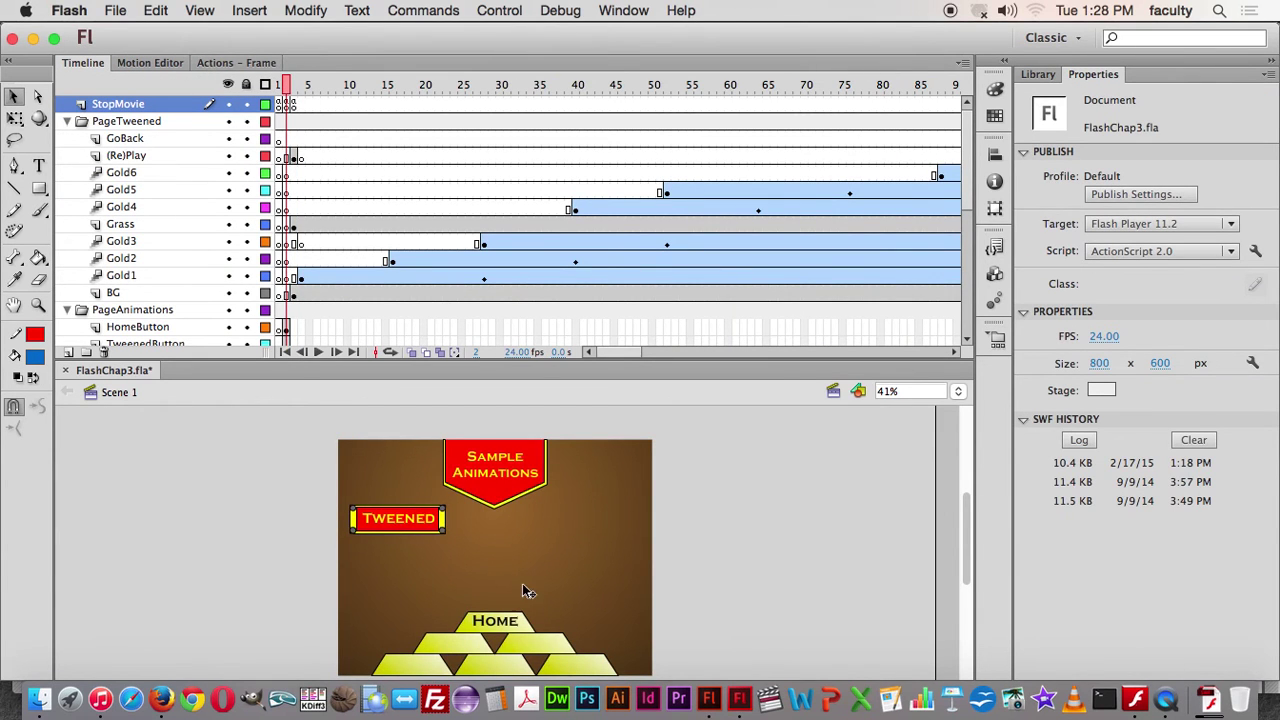
click(294, 84)
drag(294, 84, 10, 108)
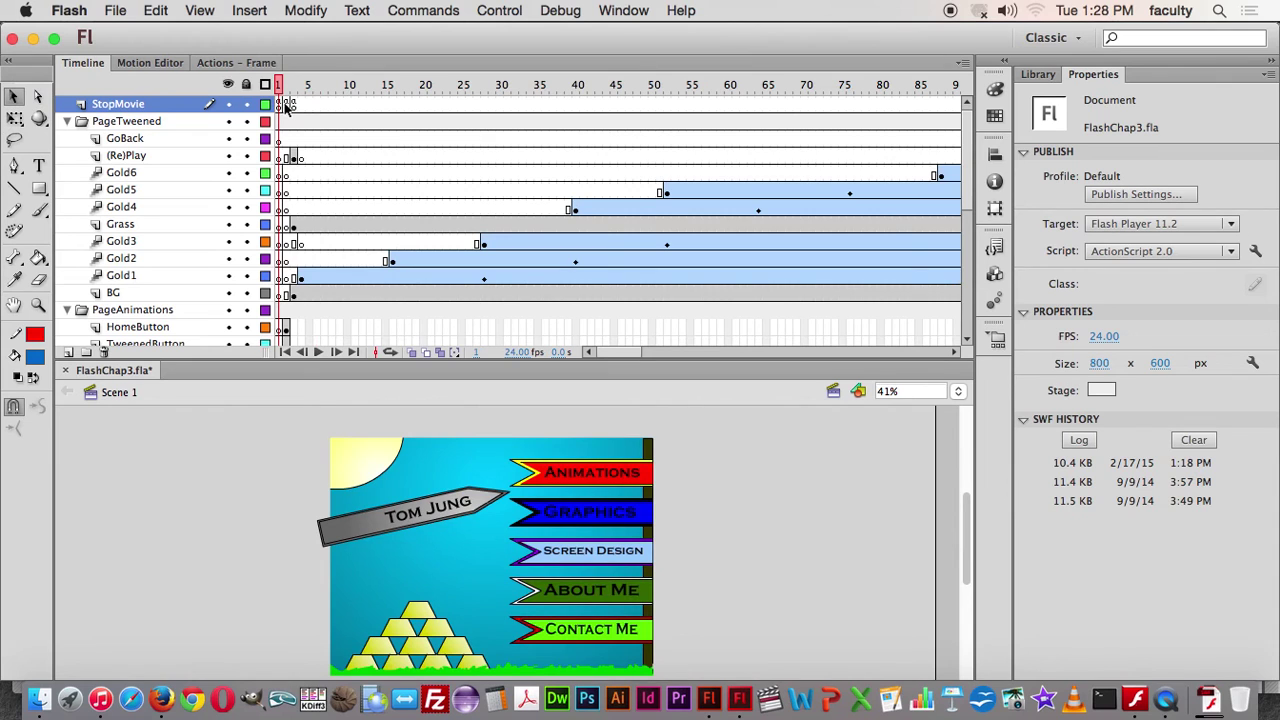
Review the StopMovie frame 1 script again and browse the list of scripted frames and buttons in Scene 1.
click(229, 64)
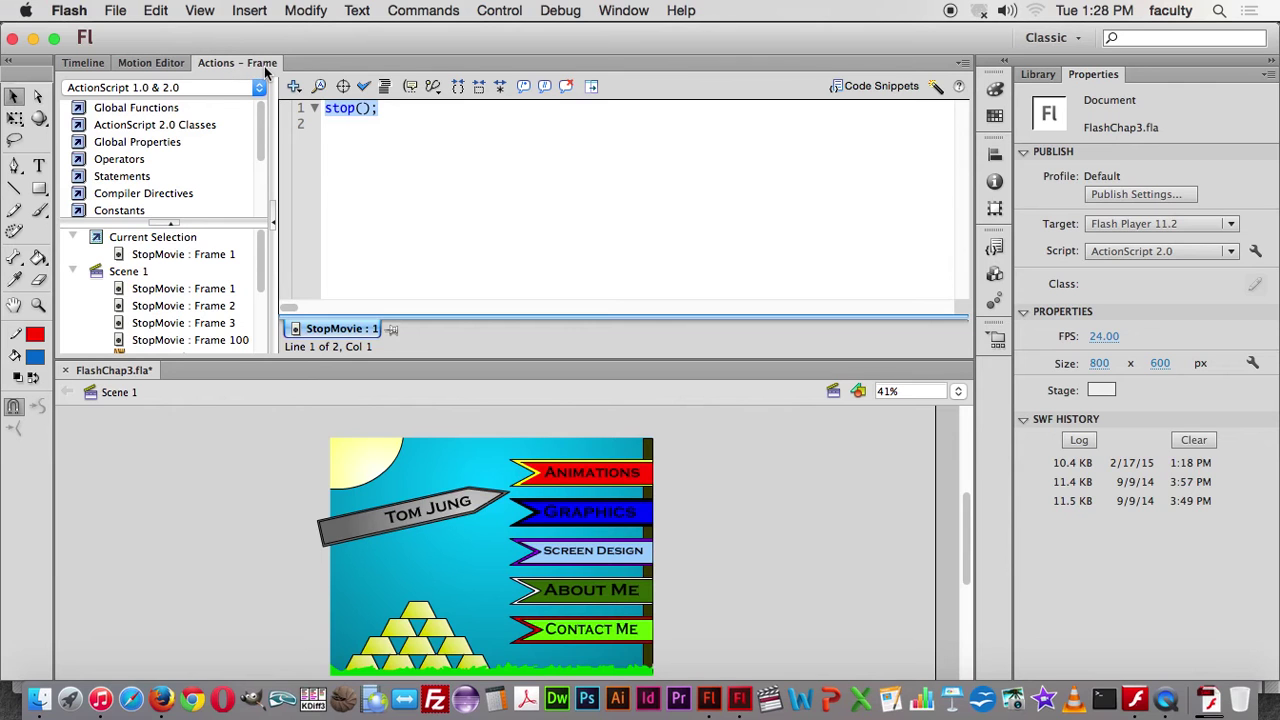
click(83, 63)
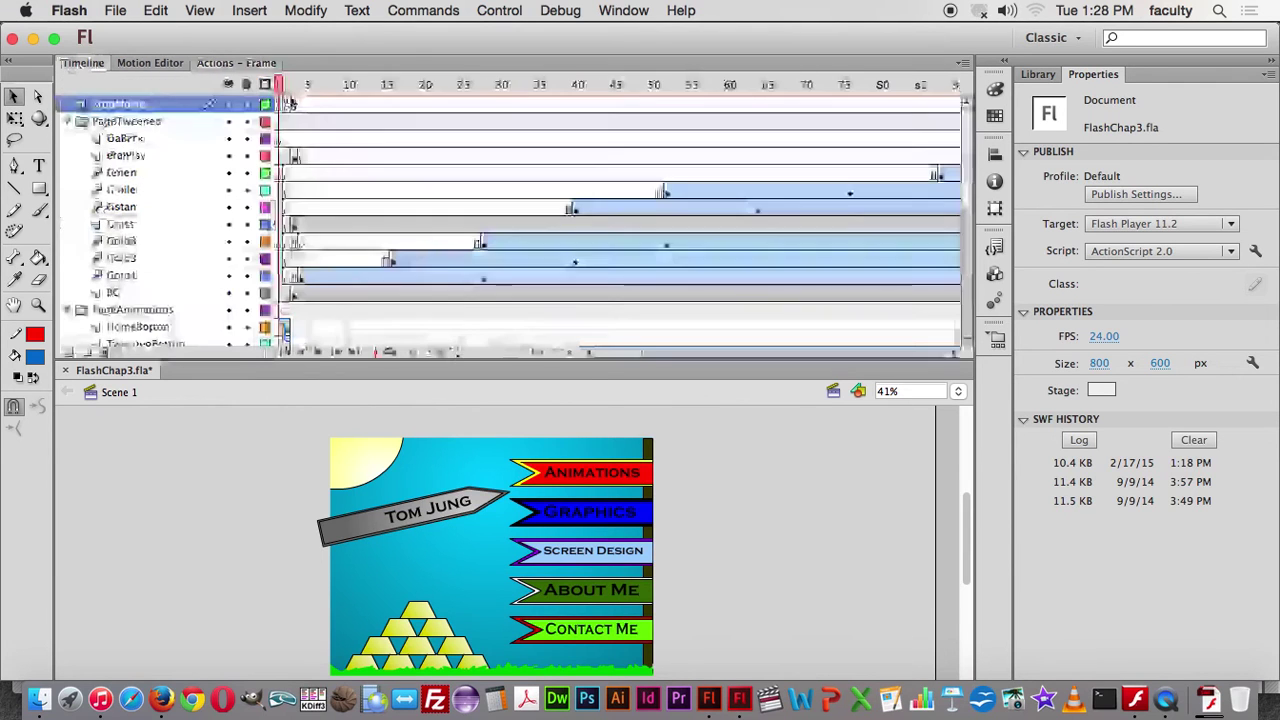
click(236, 62)
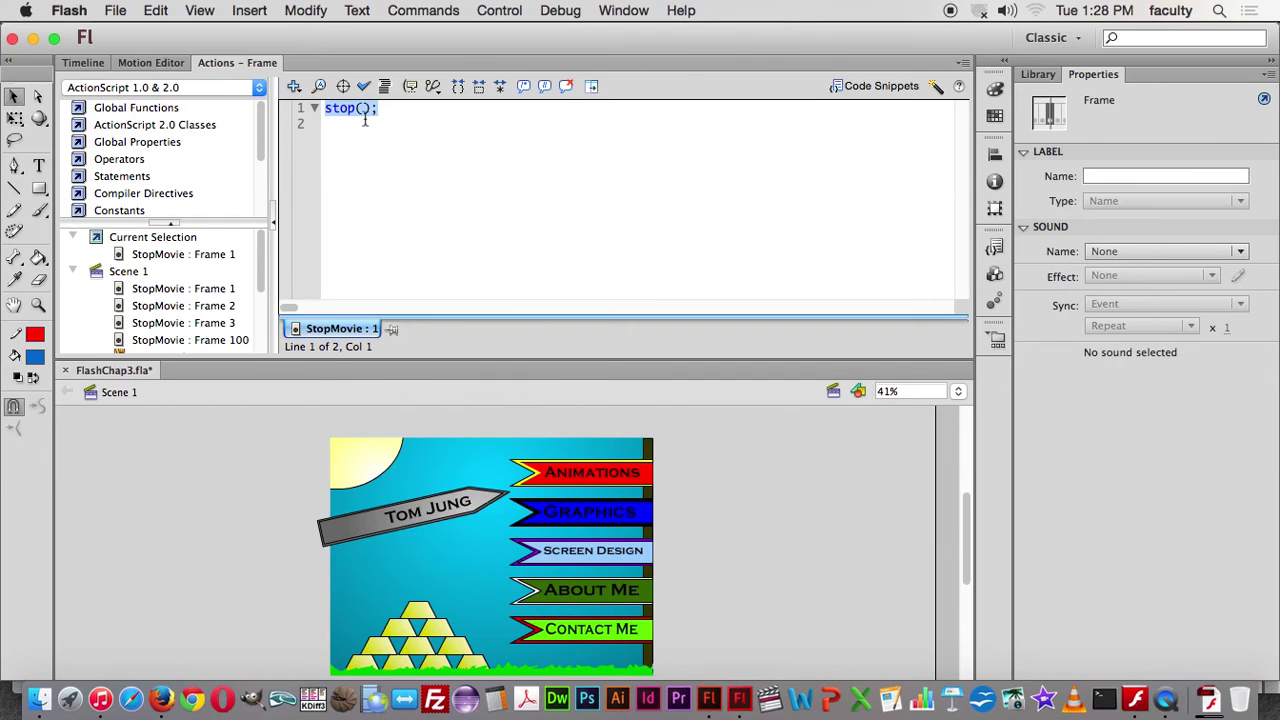
drag(261, 270, 261, 297)
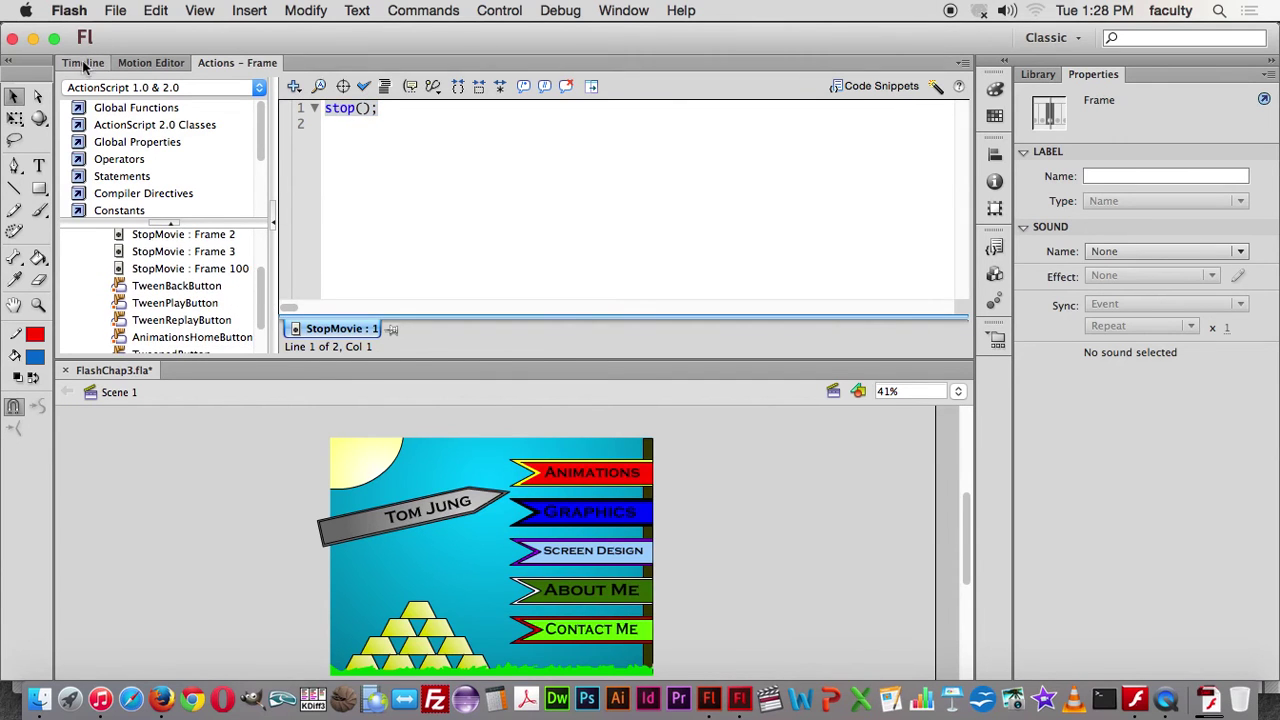
click(83, 62)
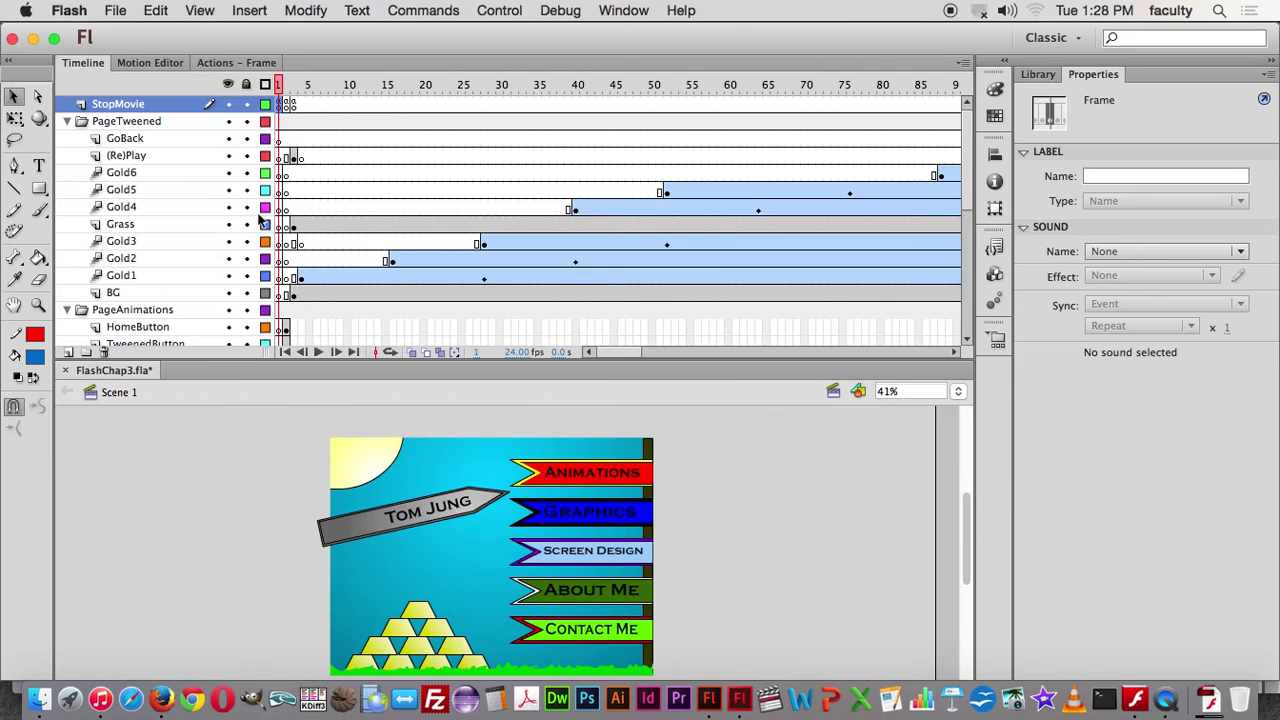
Select the Animations button on the home page and examine its script, highlighting the release handler and the target frame.
click(560, 478)
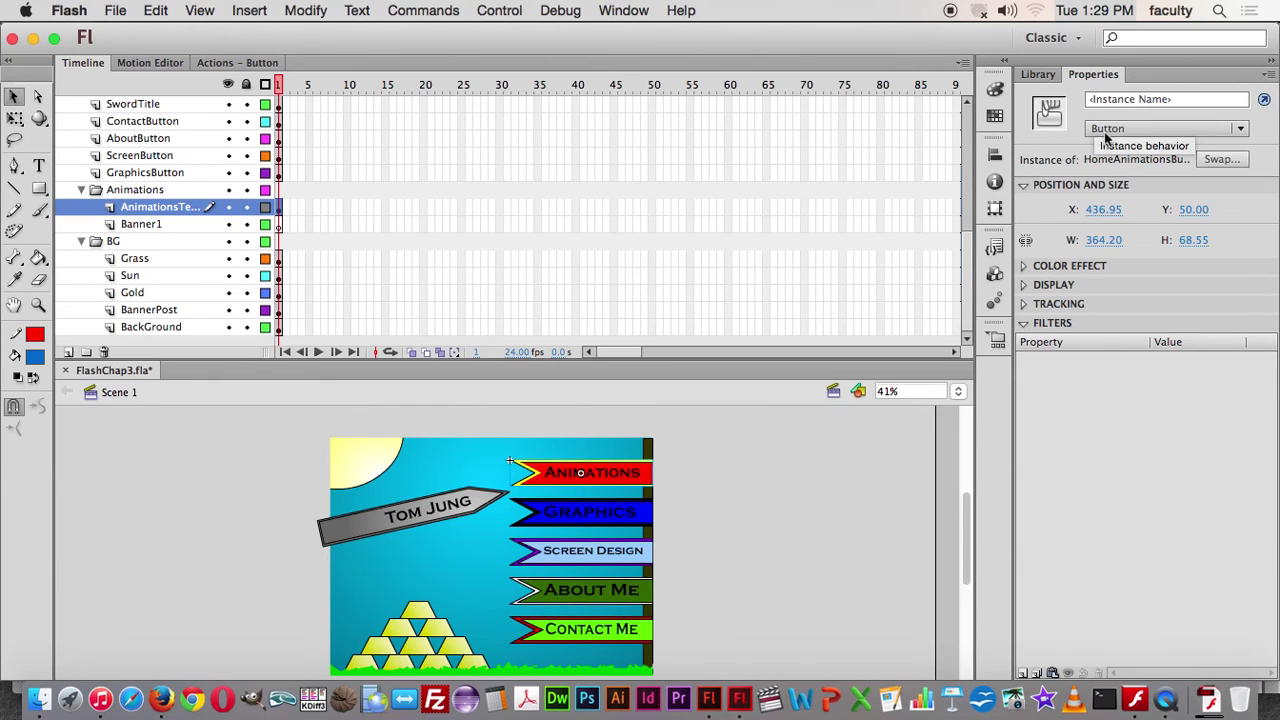
click(219, 63)
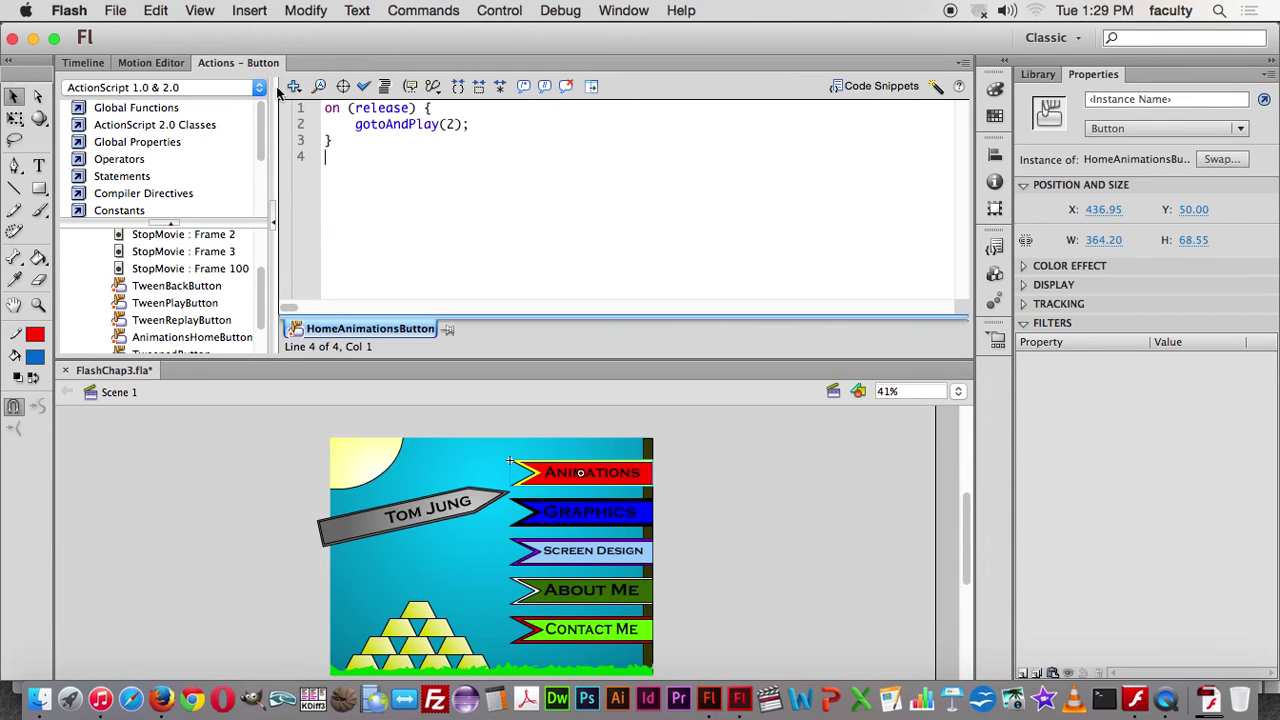
drag(325, 110, 336, 150)
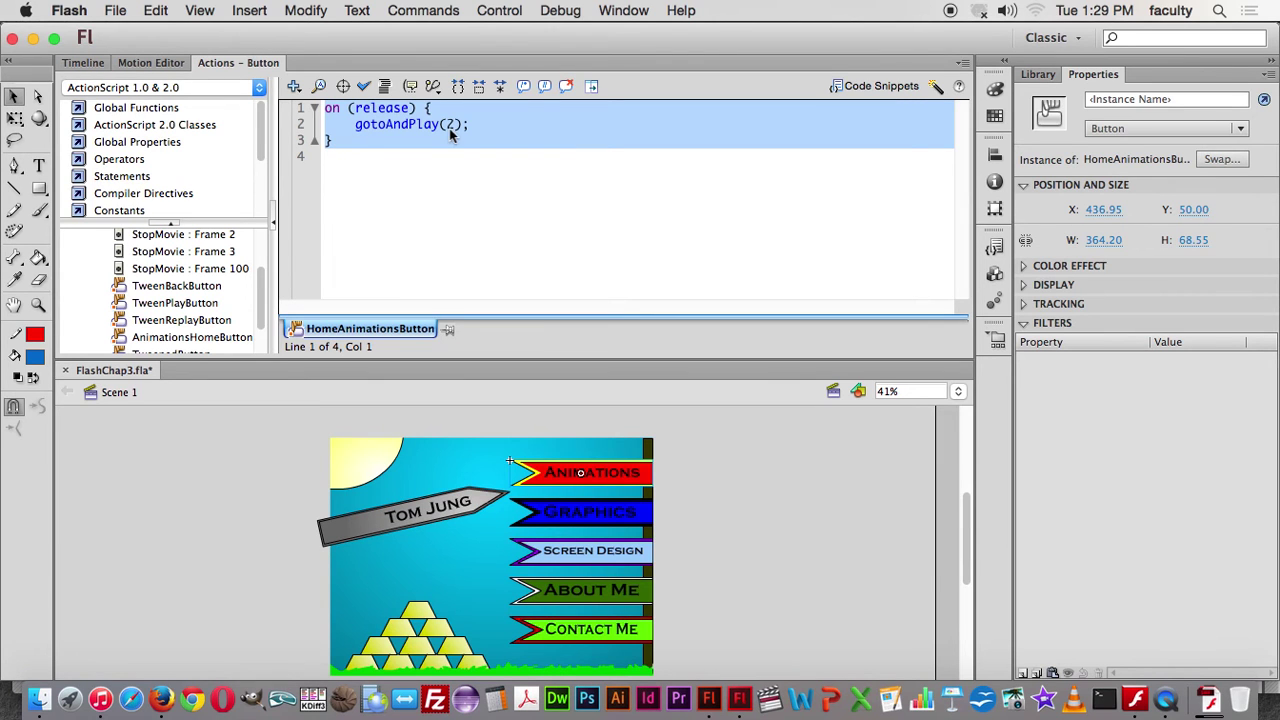
click(349, 110)
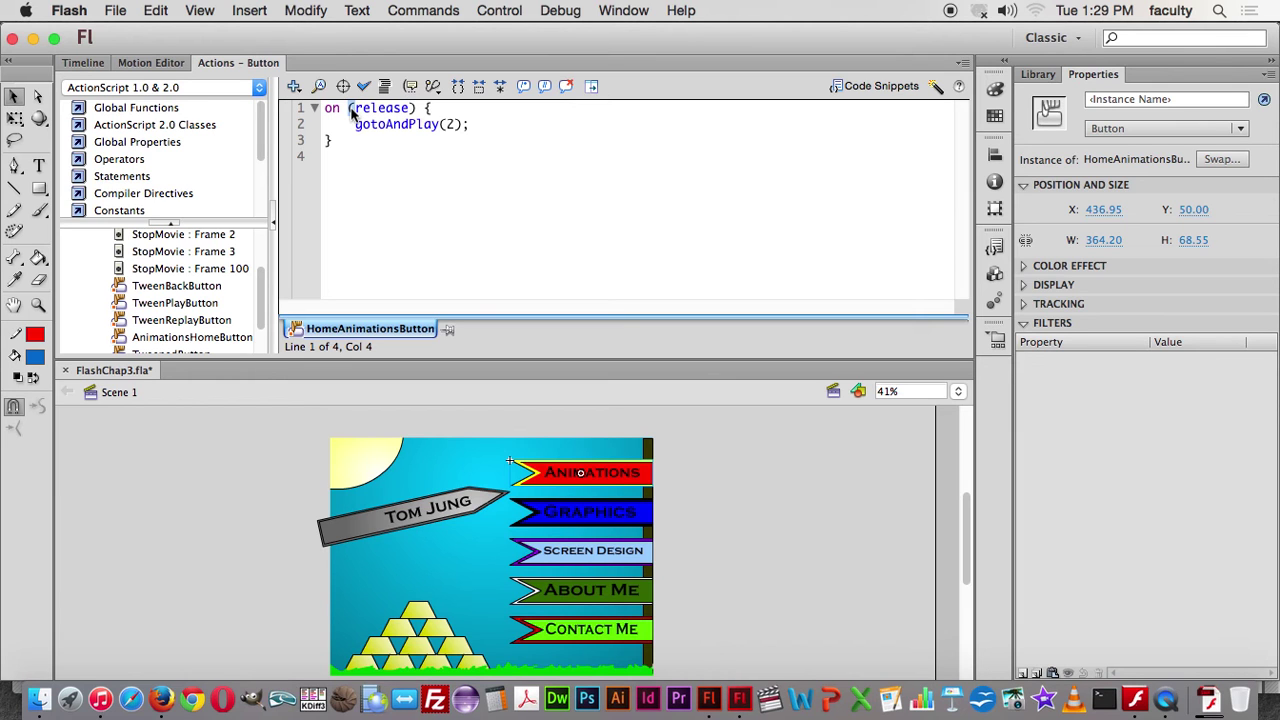
click(455, 125)
click(85, 64)
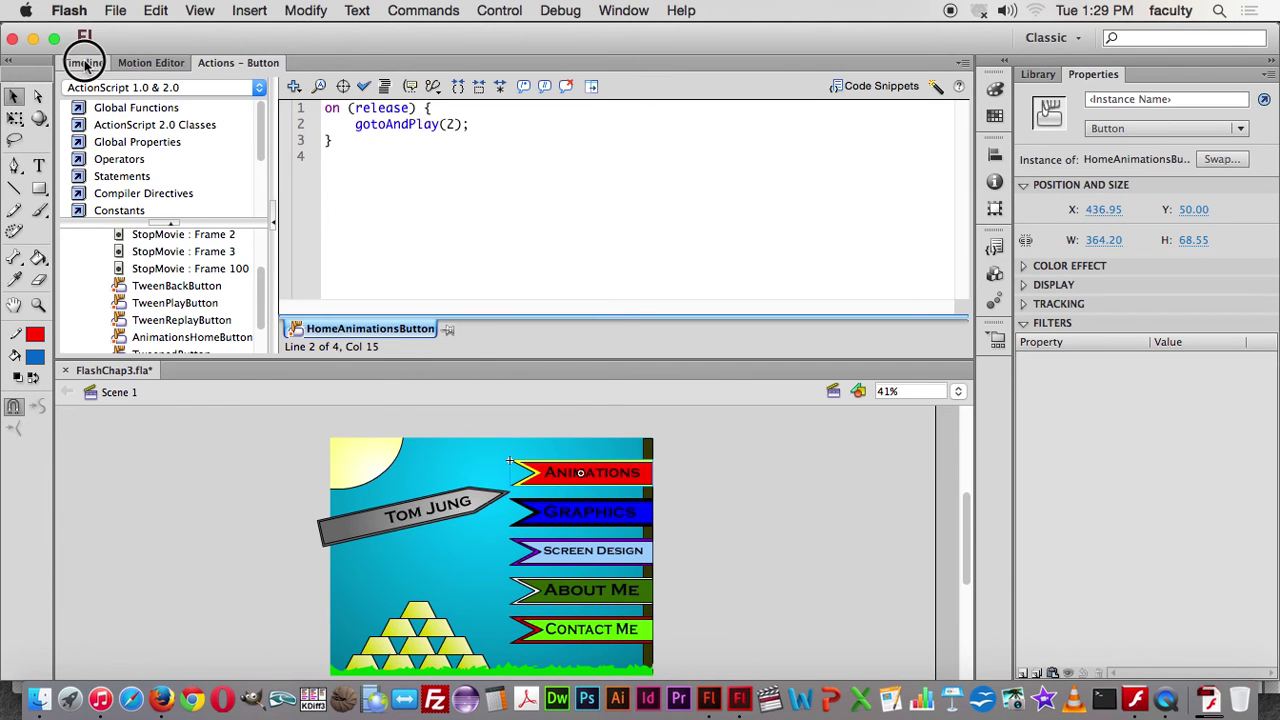
Go to frame 2, select the Tweened button on the Sample Animations page, and view its button script.
click(286, 84)
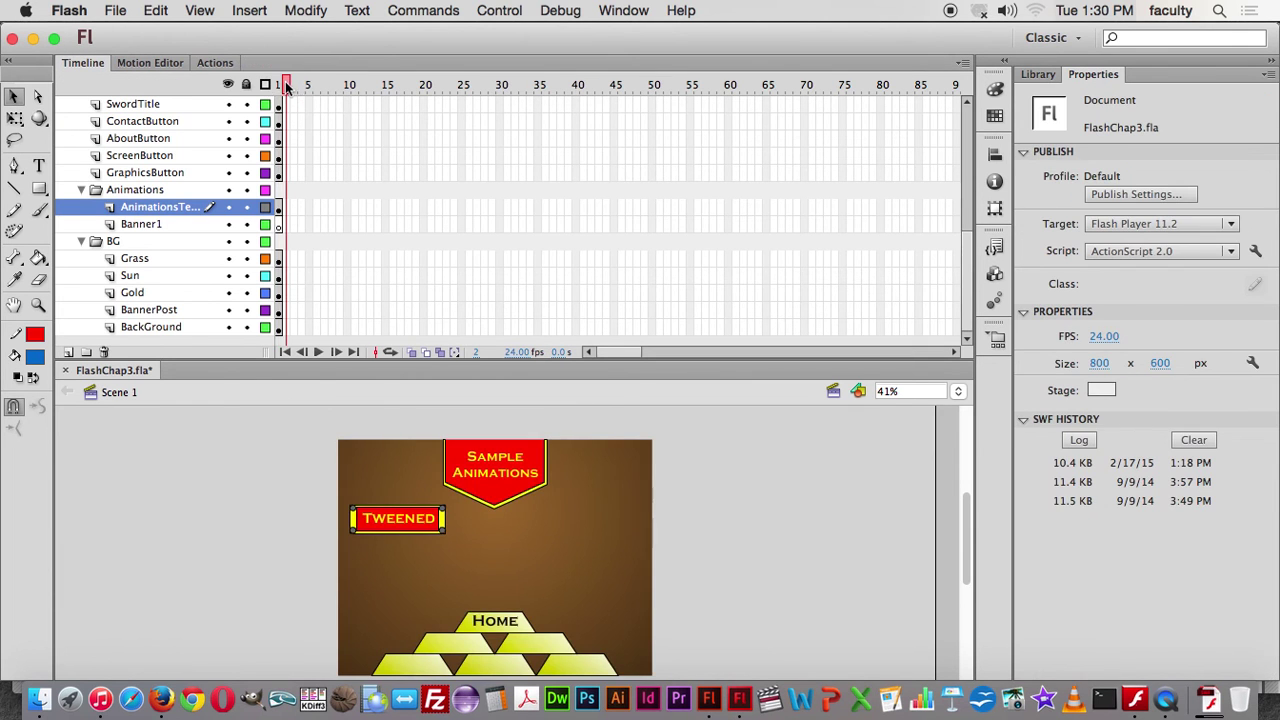
scroll(287, 452, down, 1)
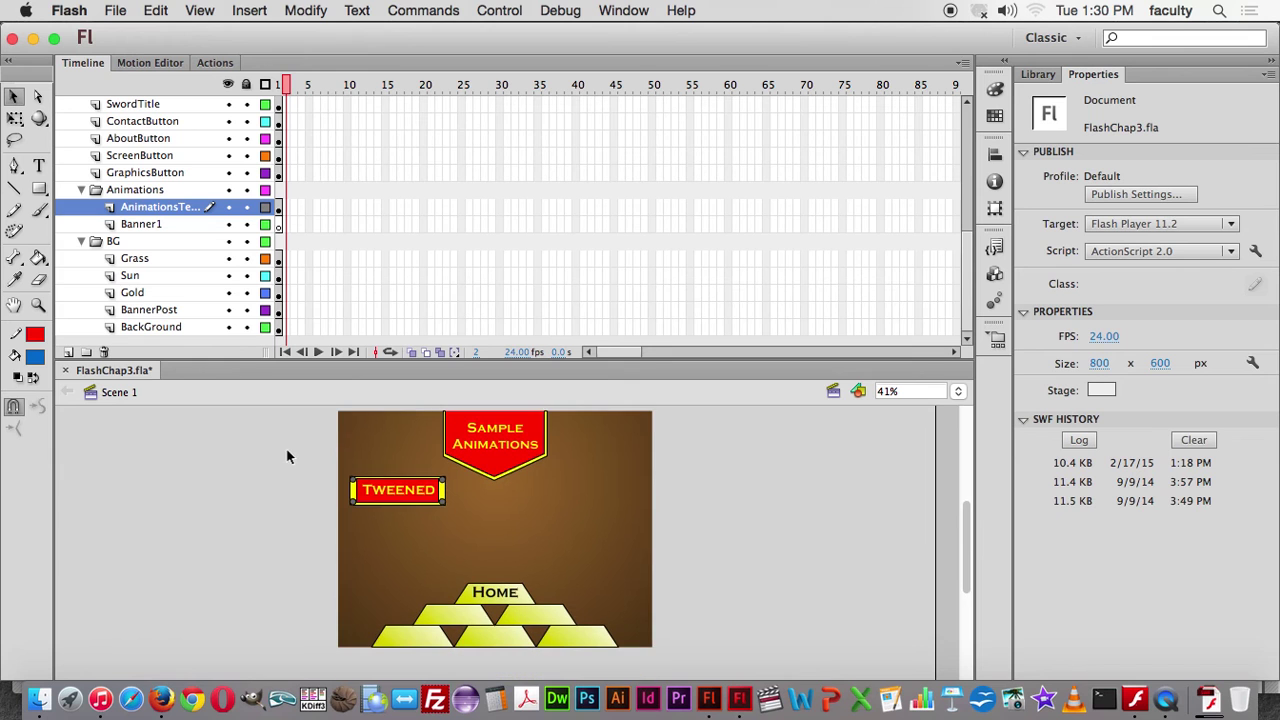
click(386, 487)
click(230, 62)
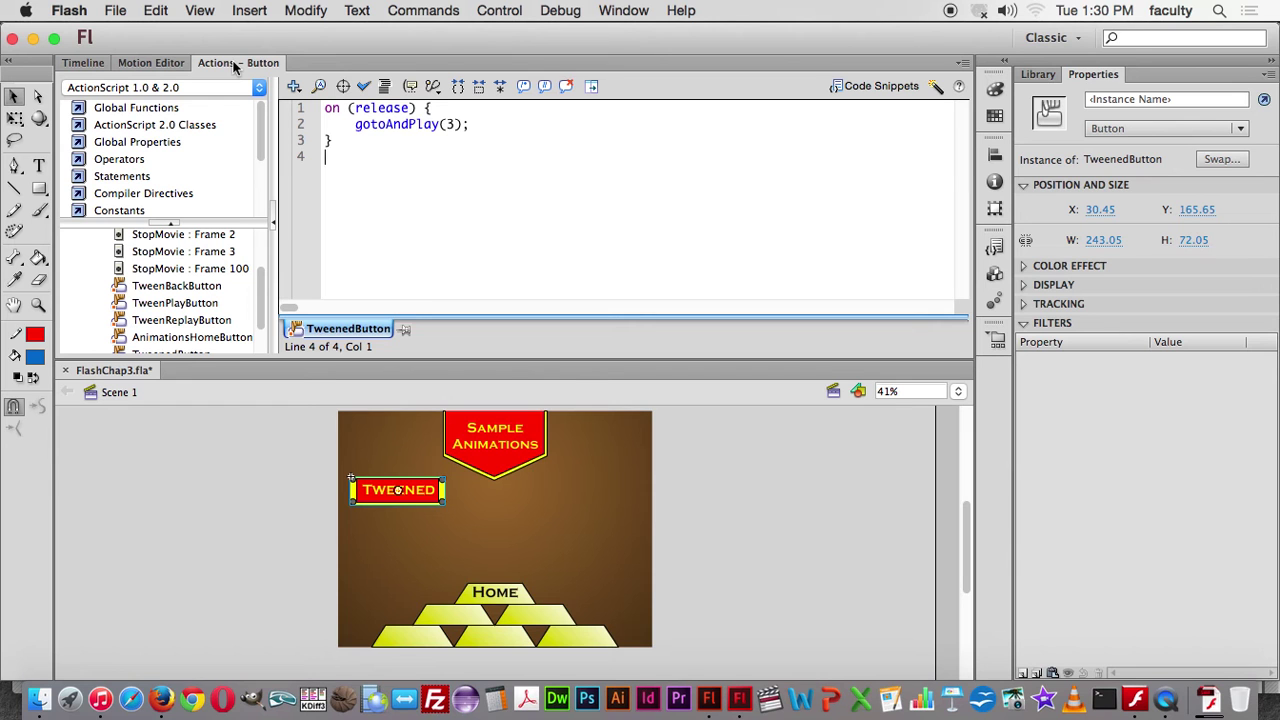
click(98, 66)
Go to frame 3 and select the Play button to view its button script.
click(293, 85)
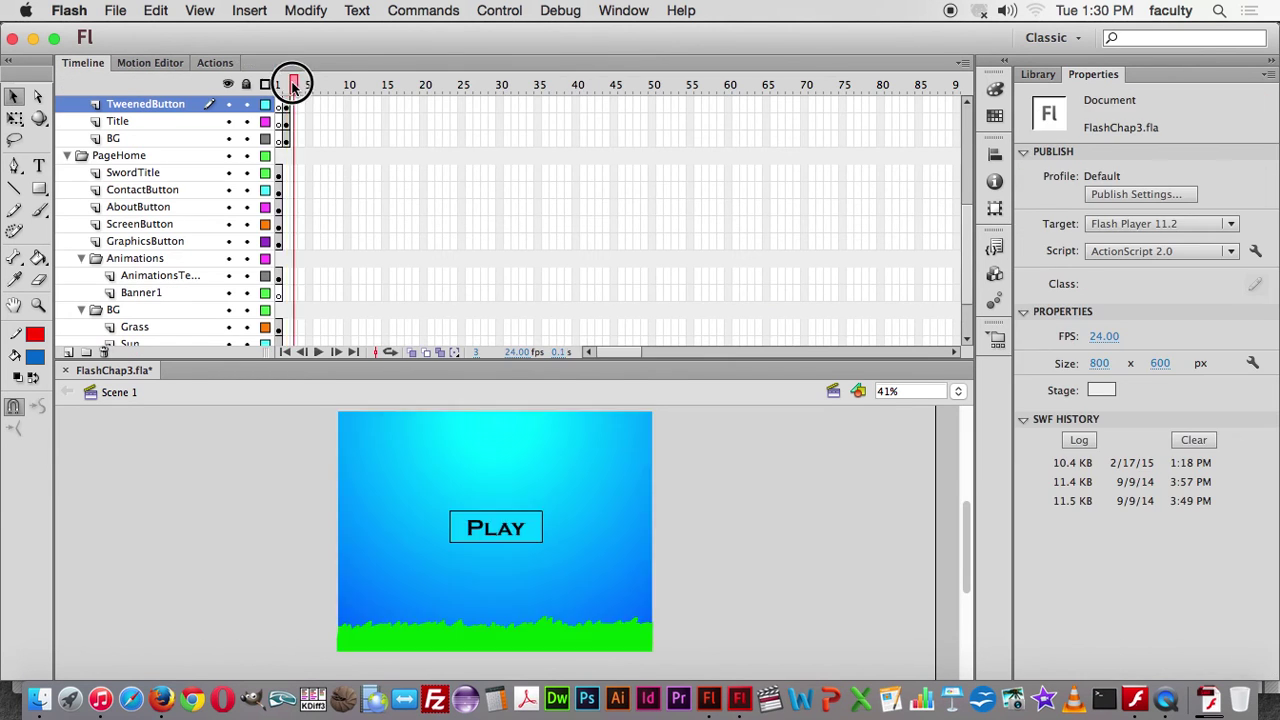
click(215, 62)
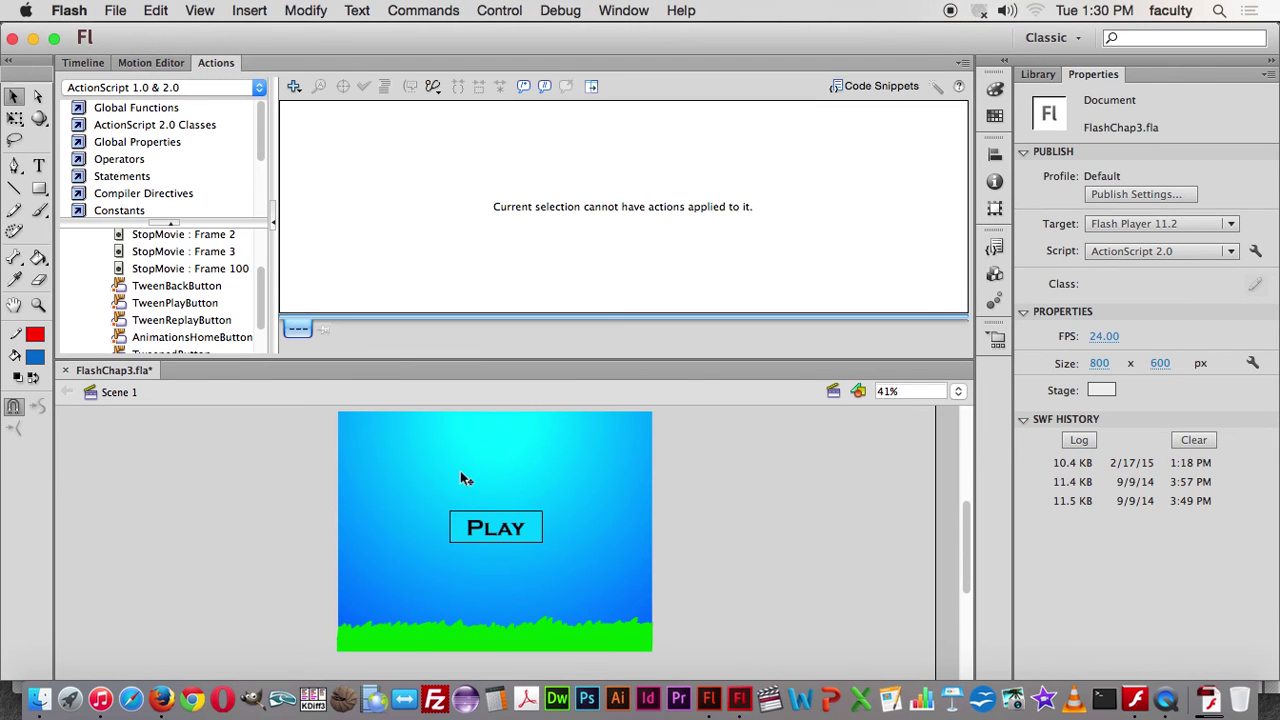
click(503, 532)
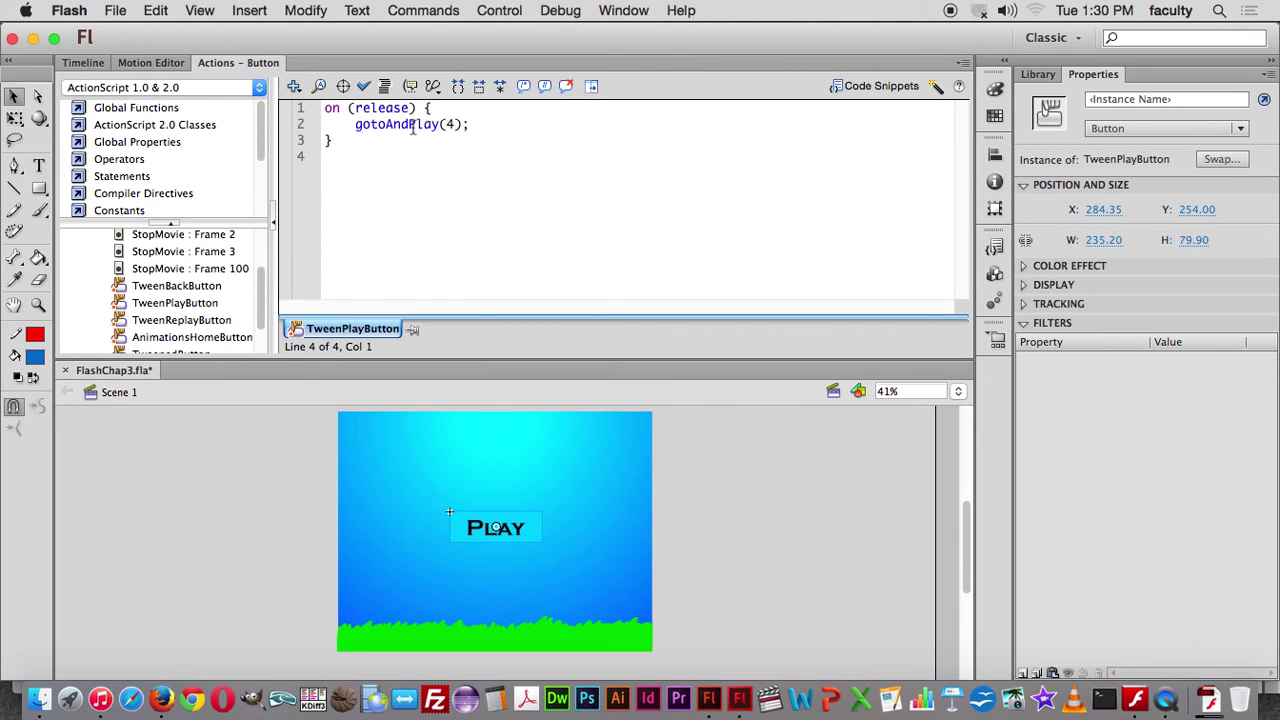
Go to frame 100 and view the scripts of the Replay and Go Back buttons.
click(98, 62)
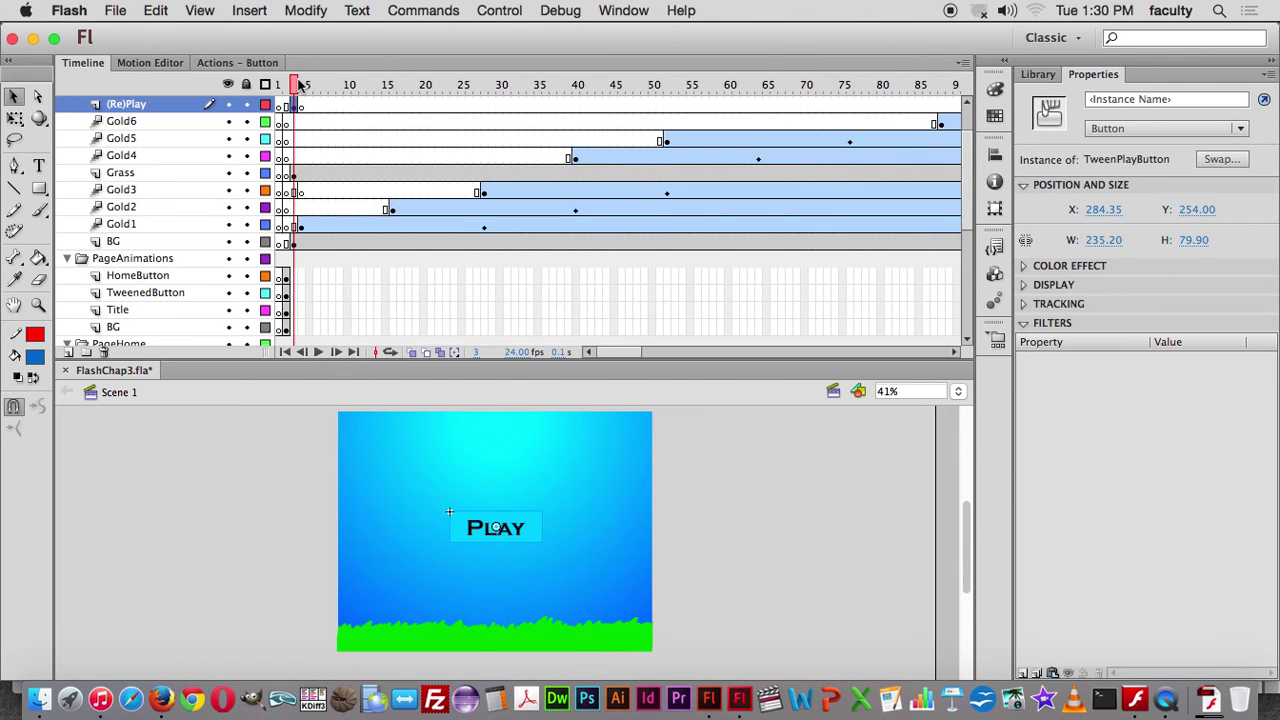
click(299, 84)
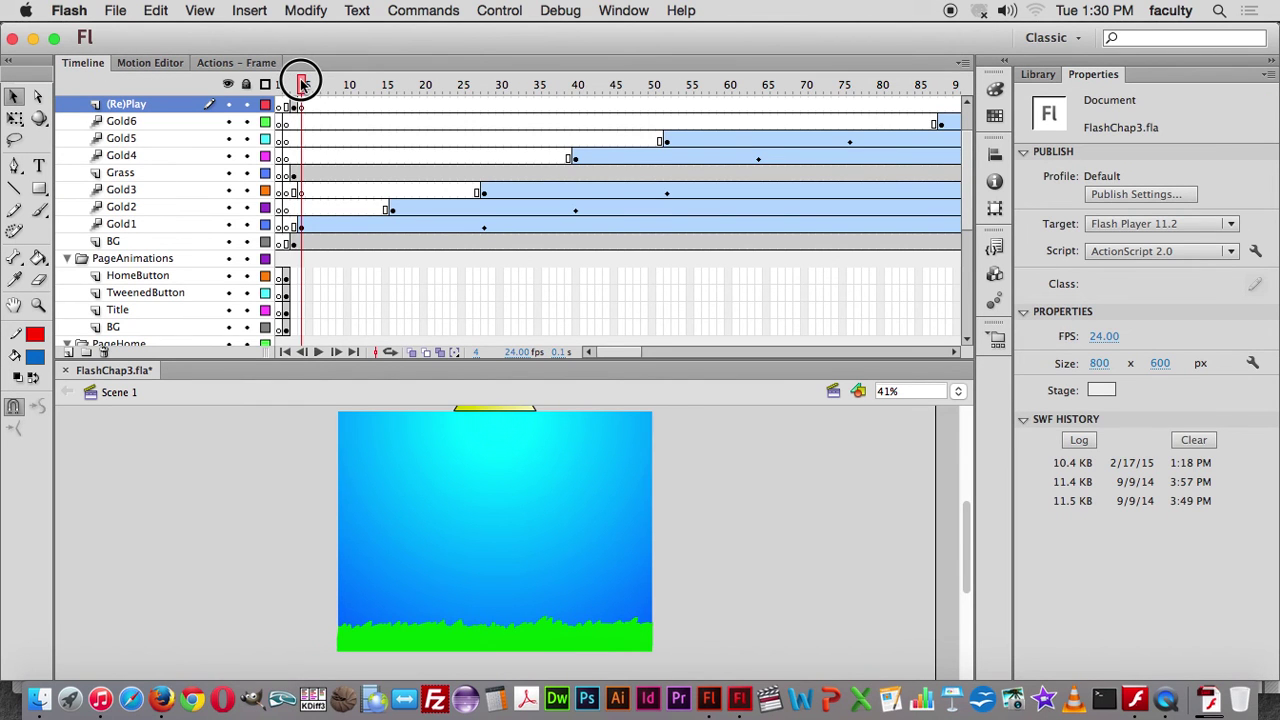
drag(299, 84, 975, 88)
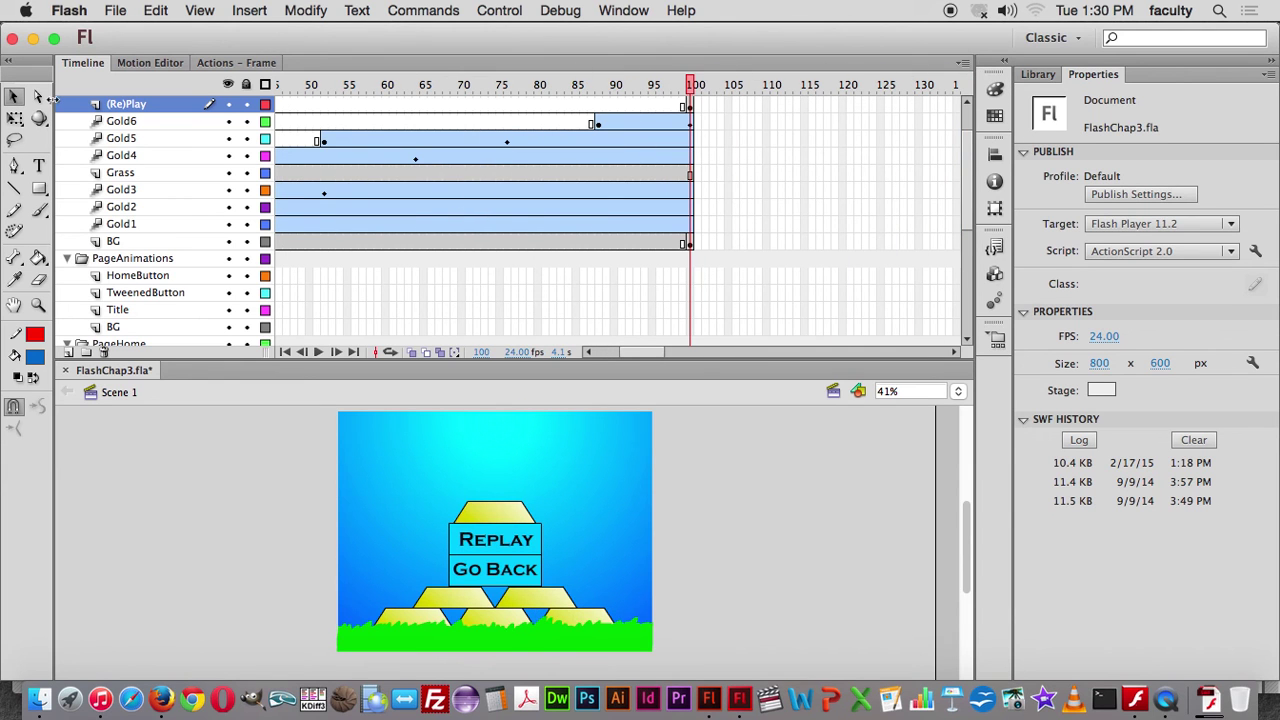
click(492, 541)
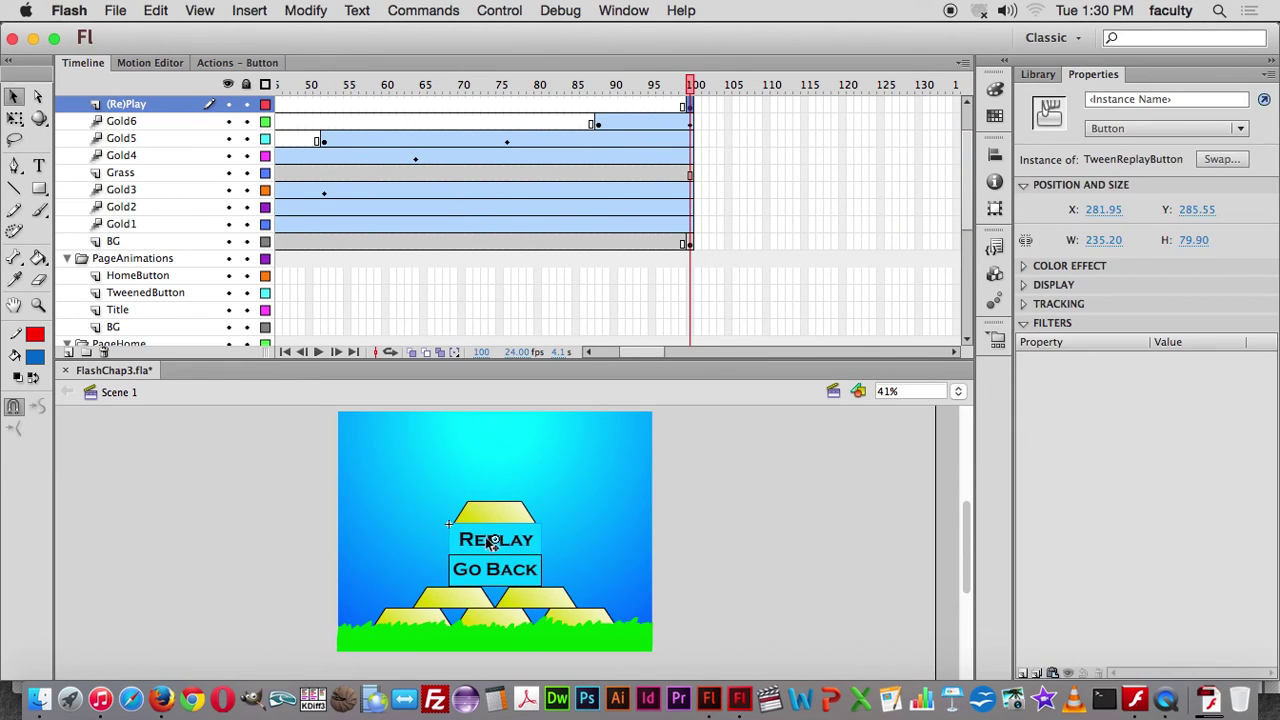
click(266, 63)
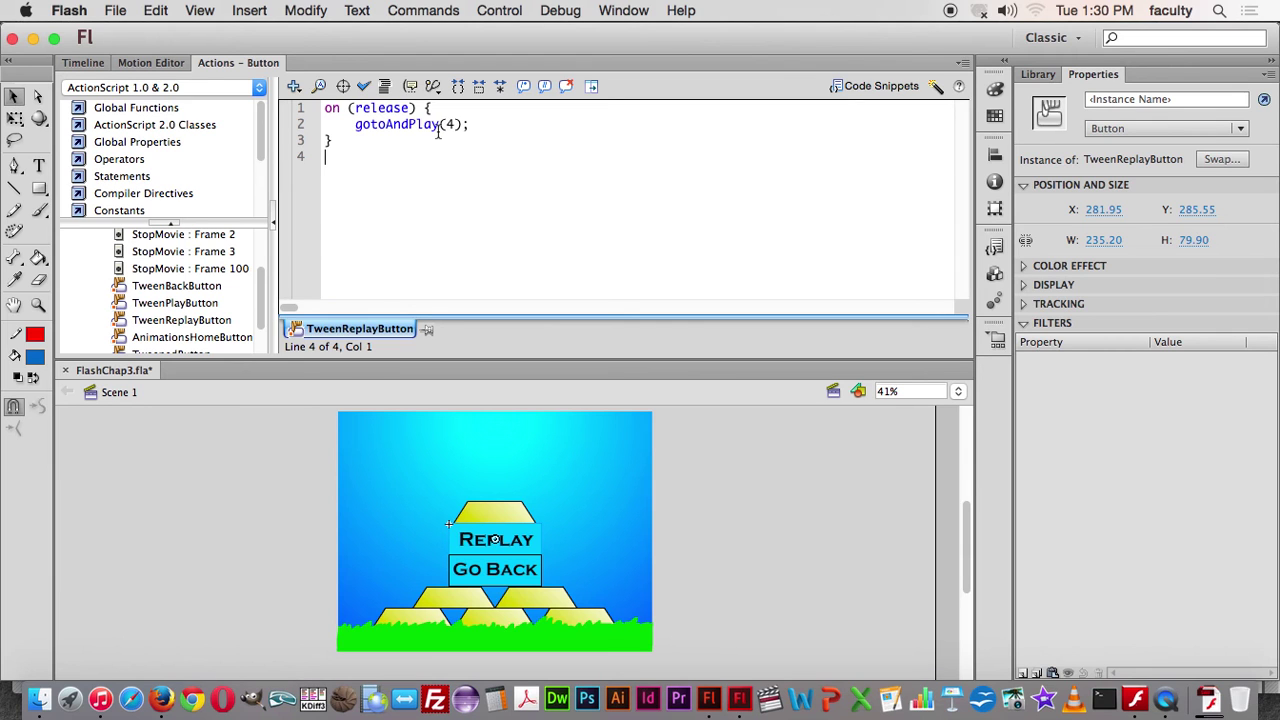
click(481, 576)
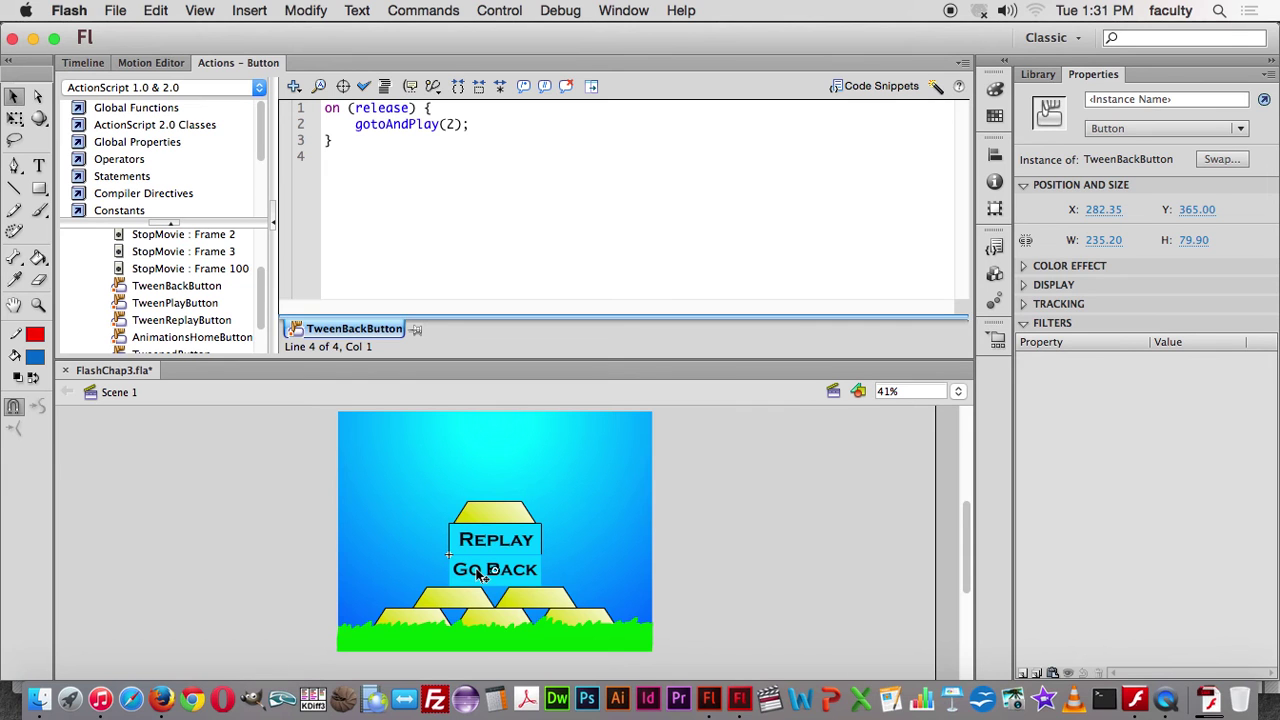
Switch to the other Flash application with portfolio3.fla open and reposition its window so its panels are in view.
key(super+Tab)
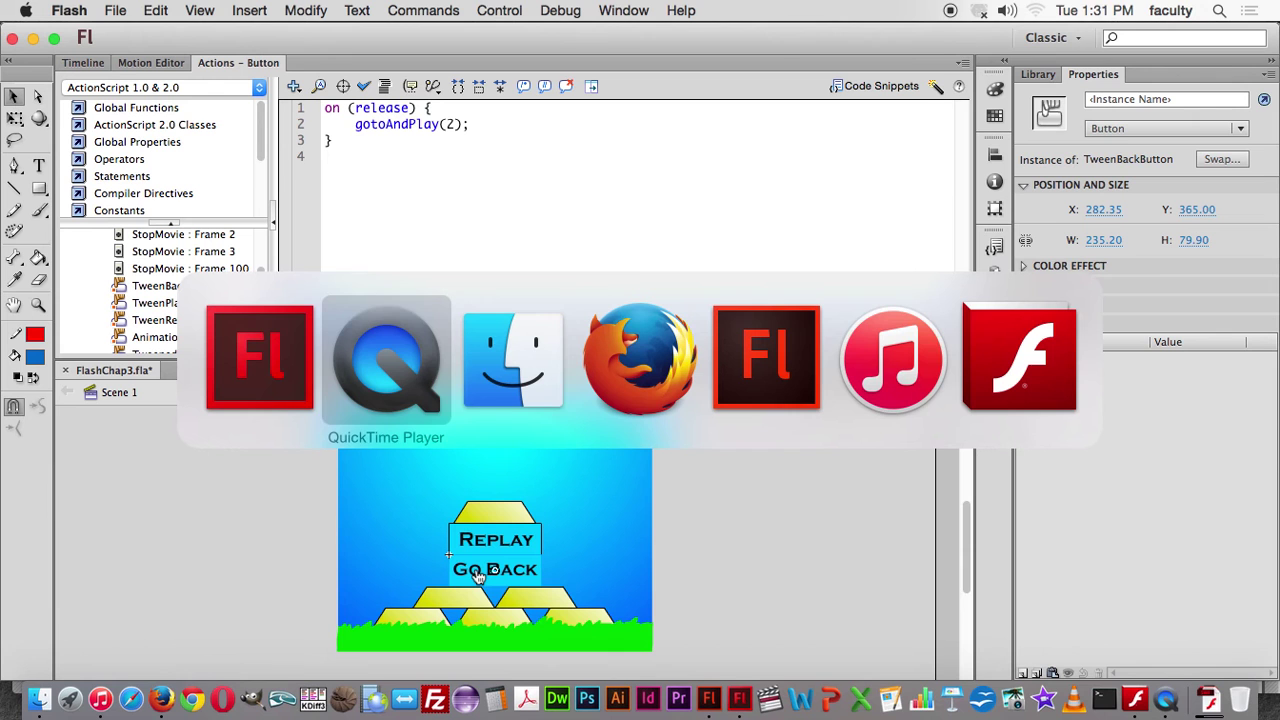
key(super+Tab)
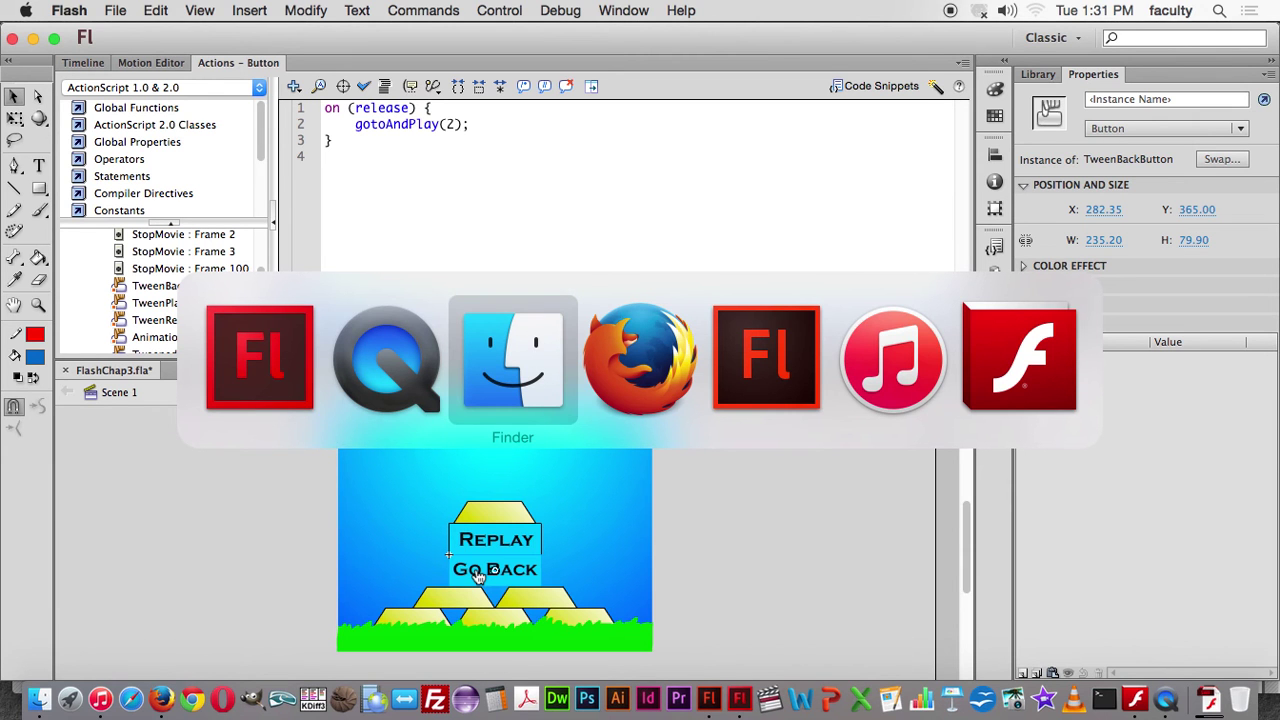
key(super+Tab)
key(super+Tab)
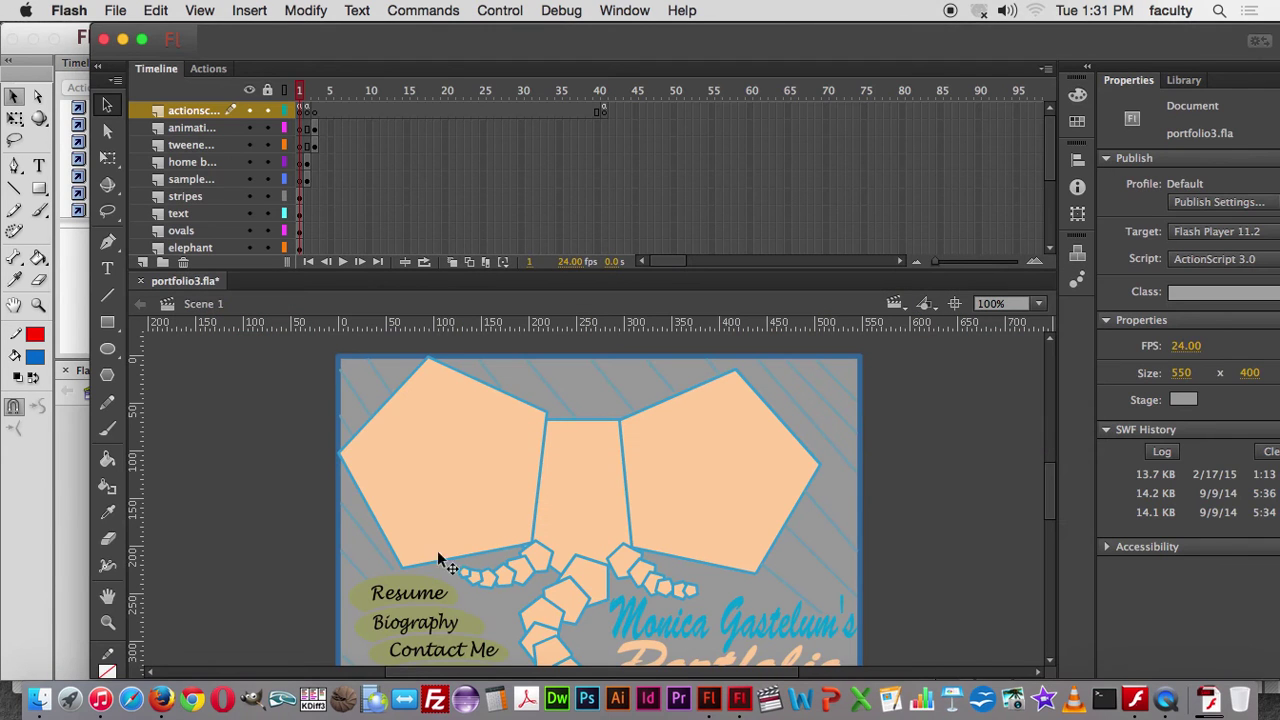
drag(287, 44, 232, 42)
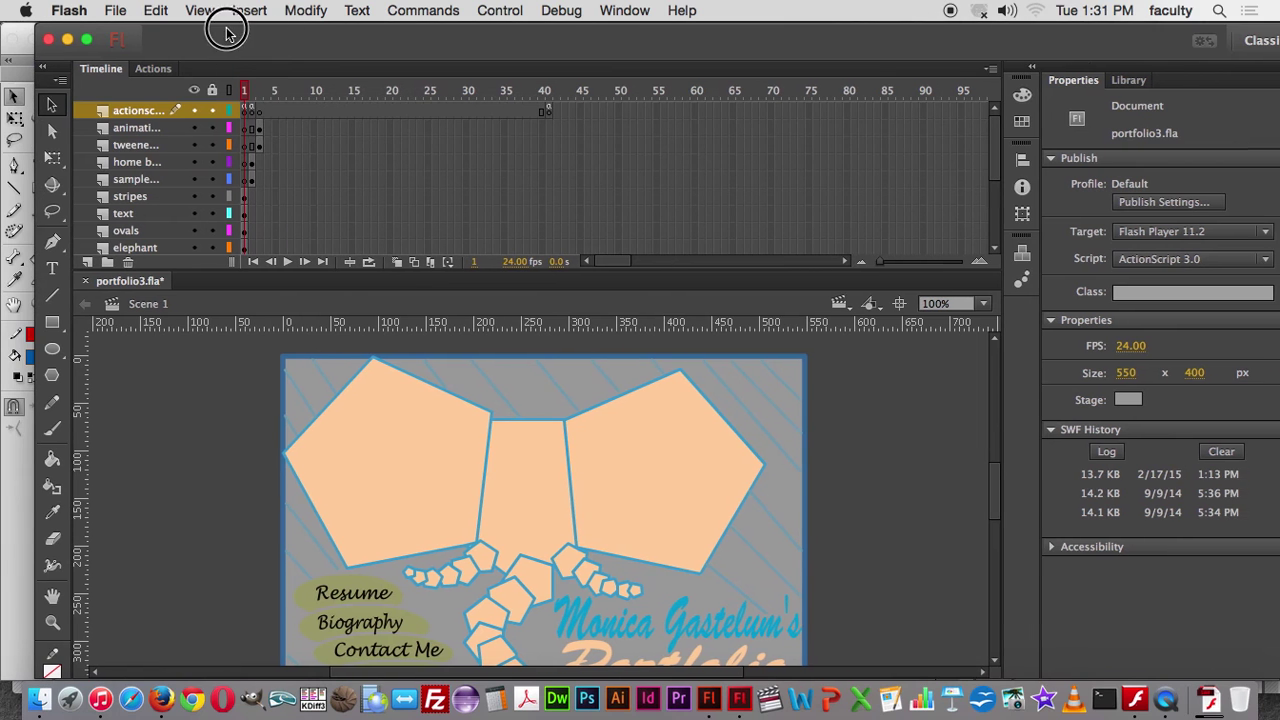
Test the portfolio3 movie, follow the Animation and Tweened buttons to play the animation, and close the preview.
key(super+Return)
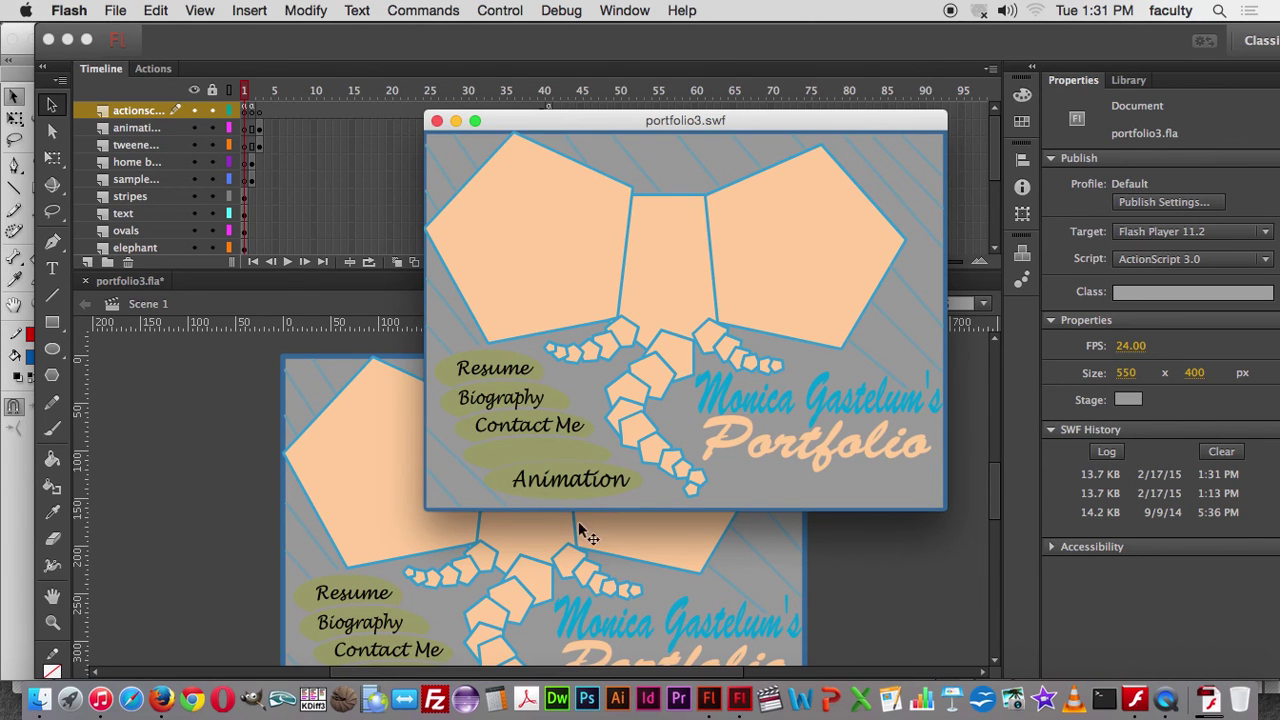
click(560, 480)
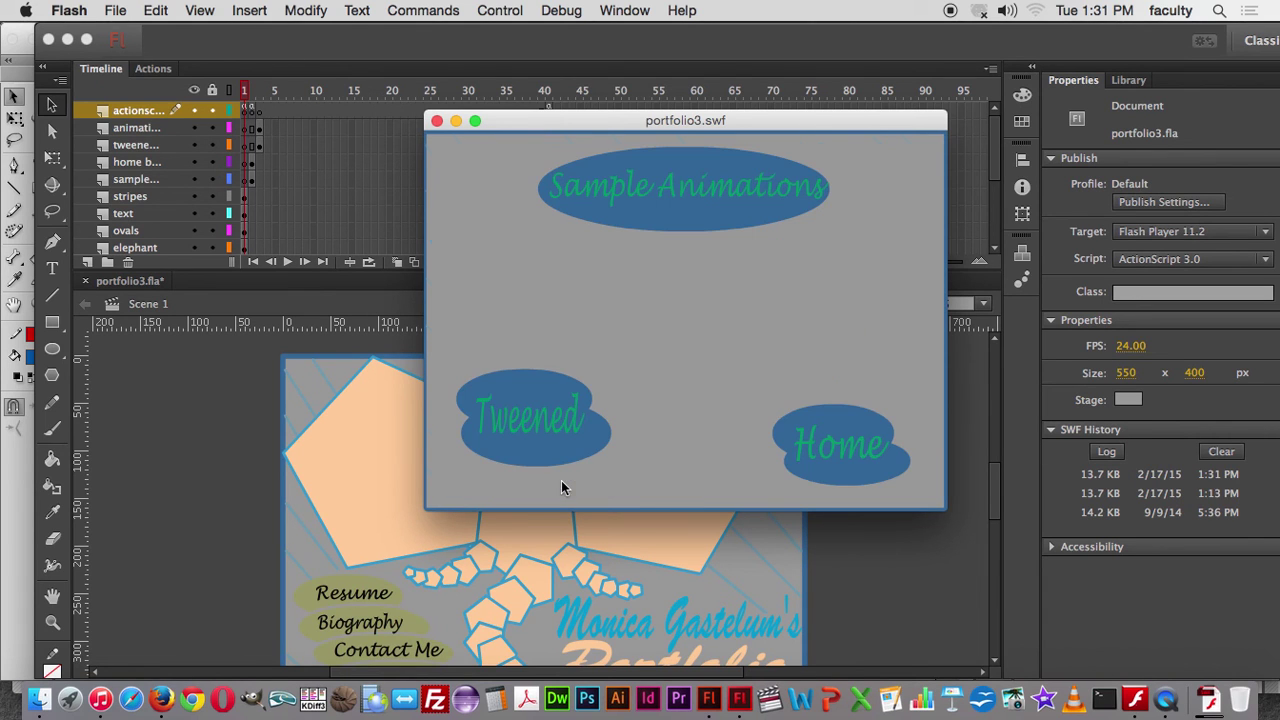
click(510, 430)
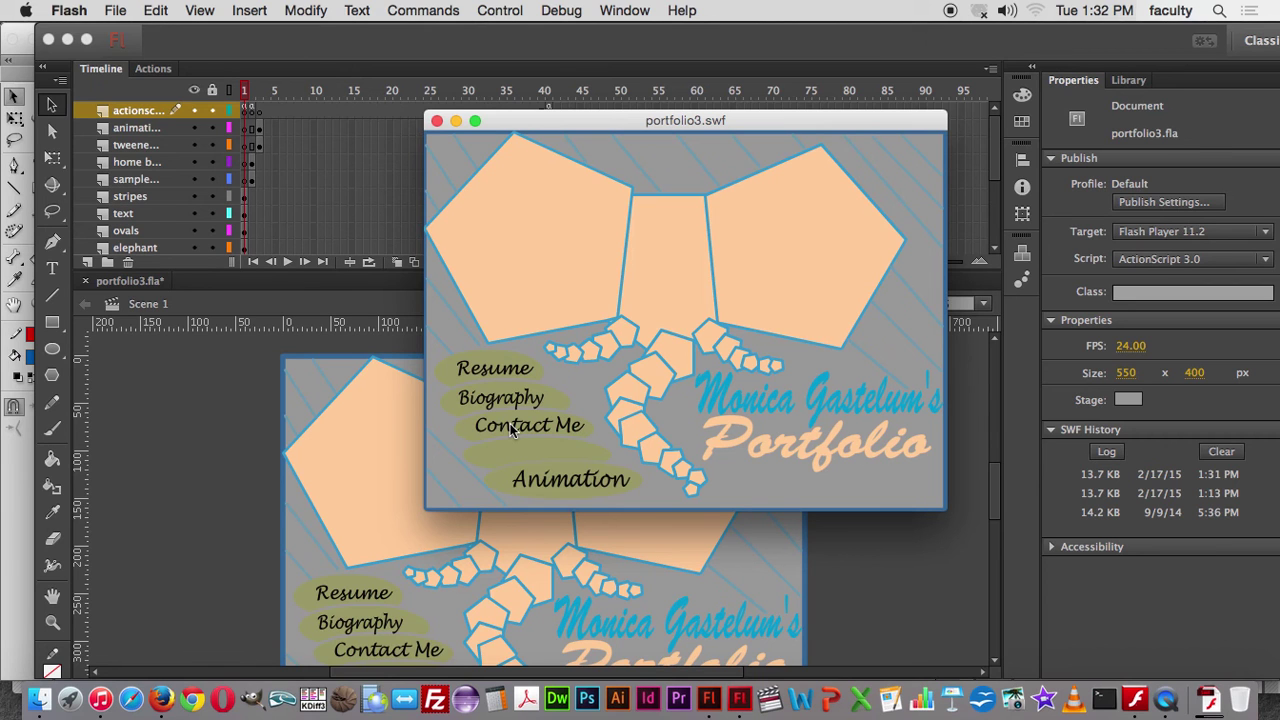
click(437, 122)
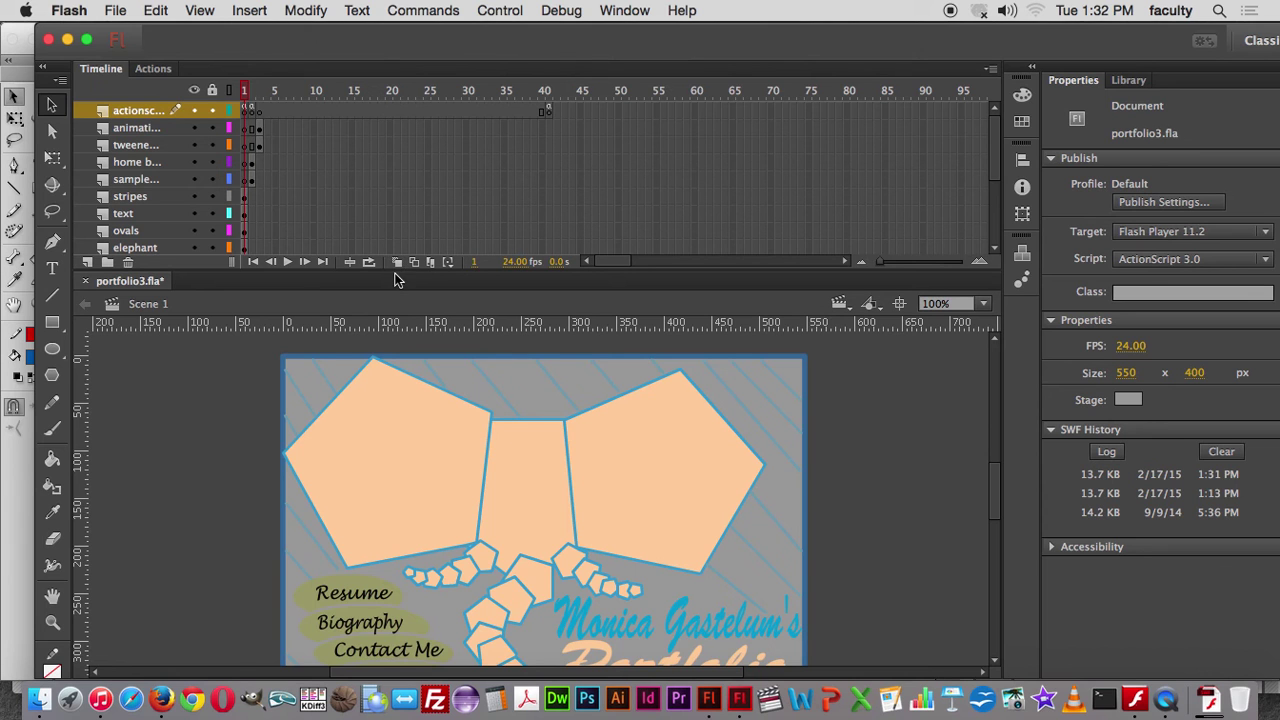
Enlarge the timeline area to show more layers and fit the whole stage in view.
drag(395, 282, 371, 449)
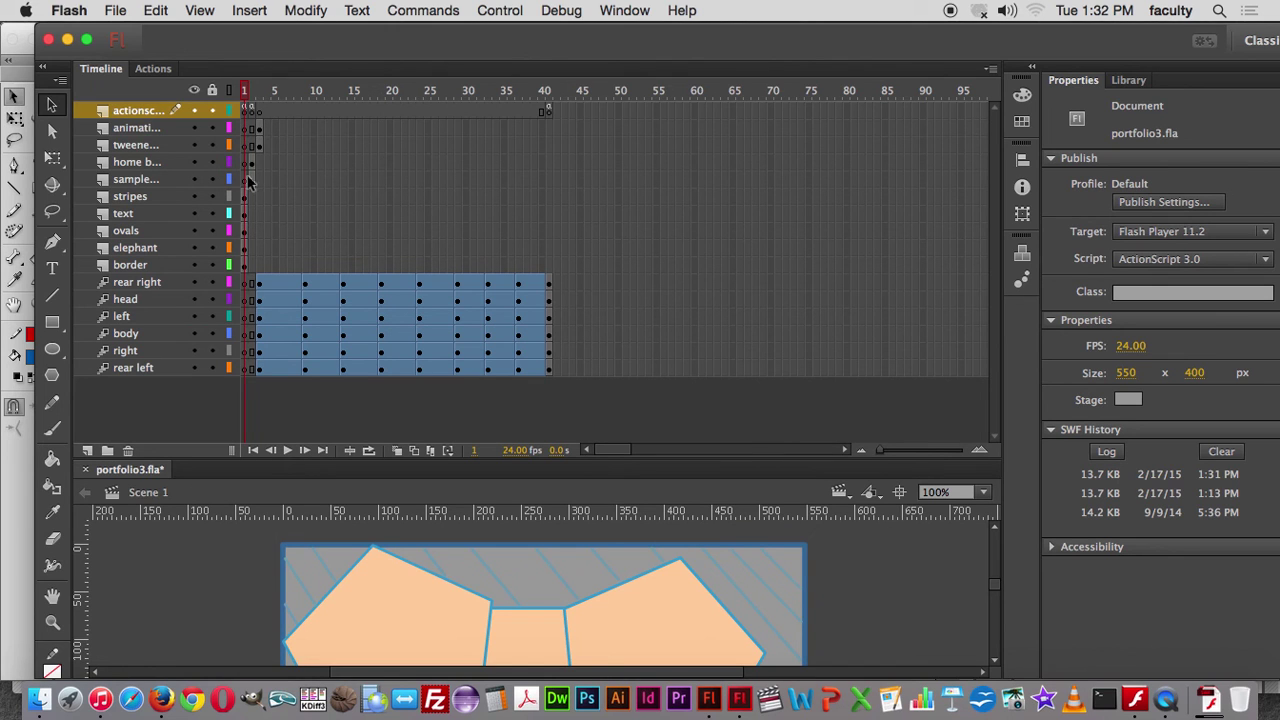
click(777, 452)
drag(777, 452, 751, 374)
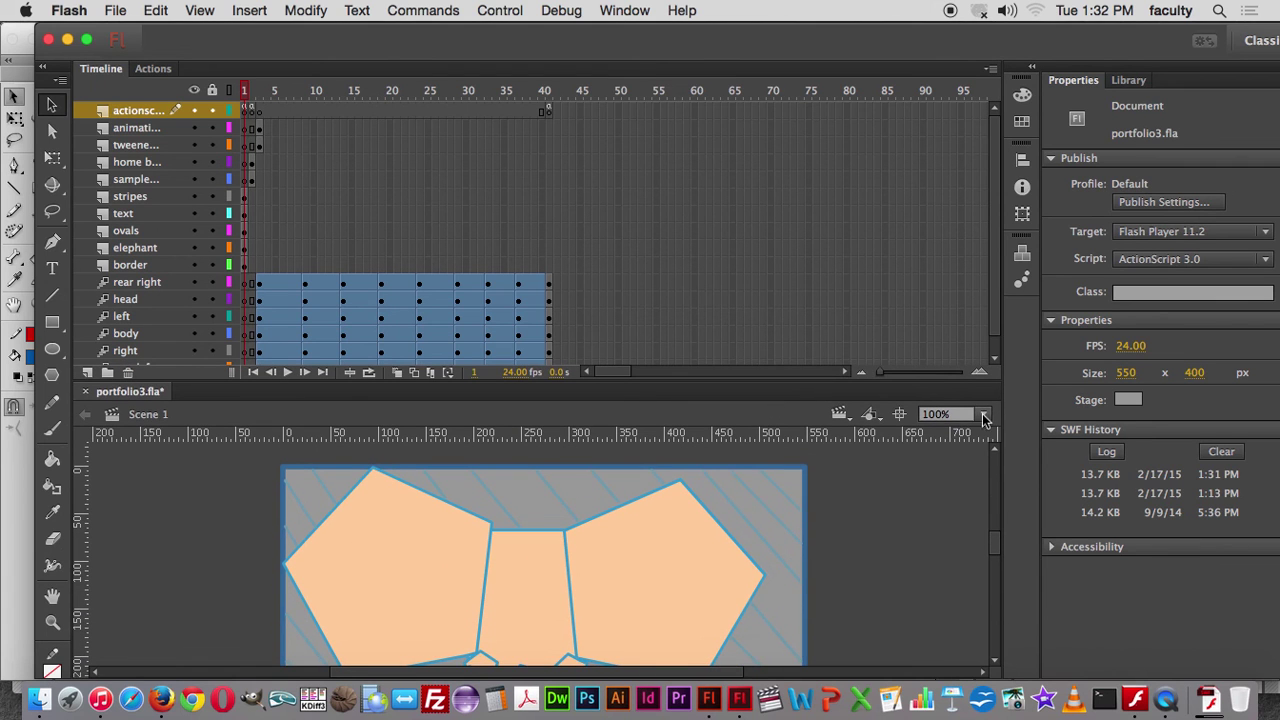
click(985, 415)
click(977, 446)
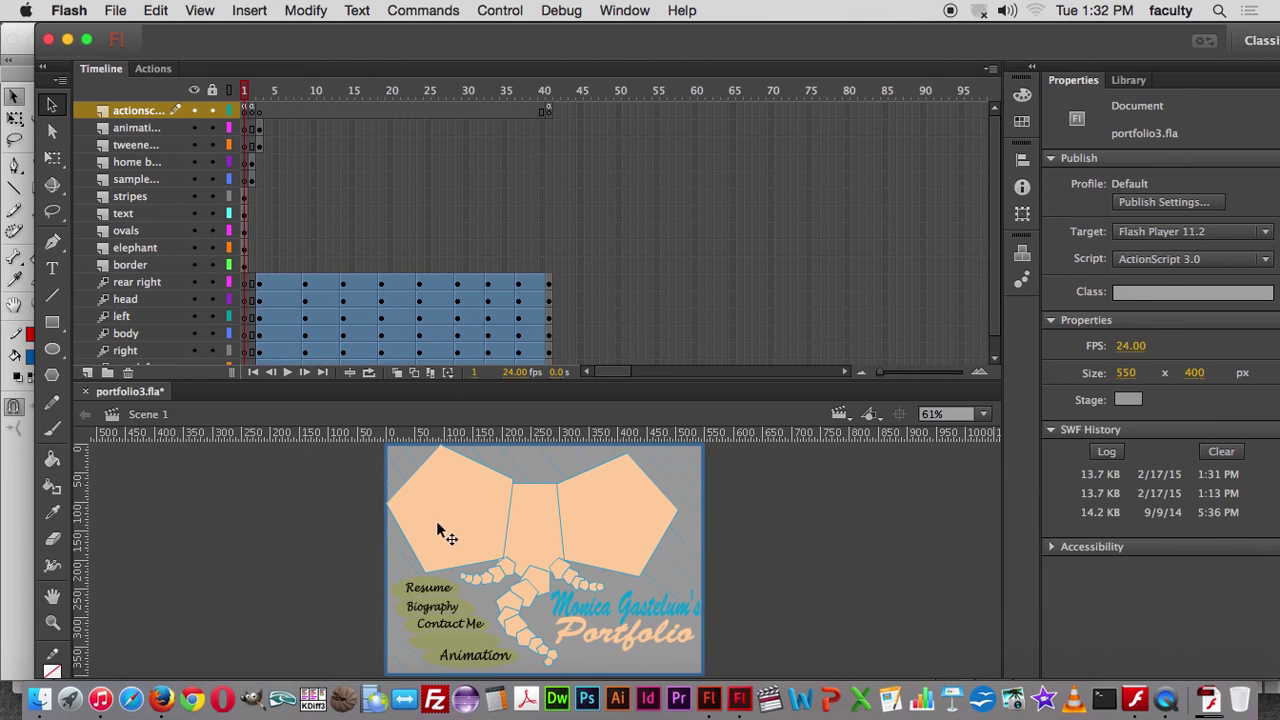
Scrub from frame 1 through the Sample Animations page to frame 41 and view the script on its actionscript keyframe.
click(247, 93)
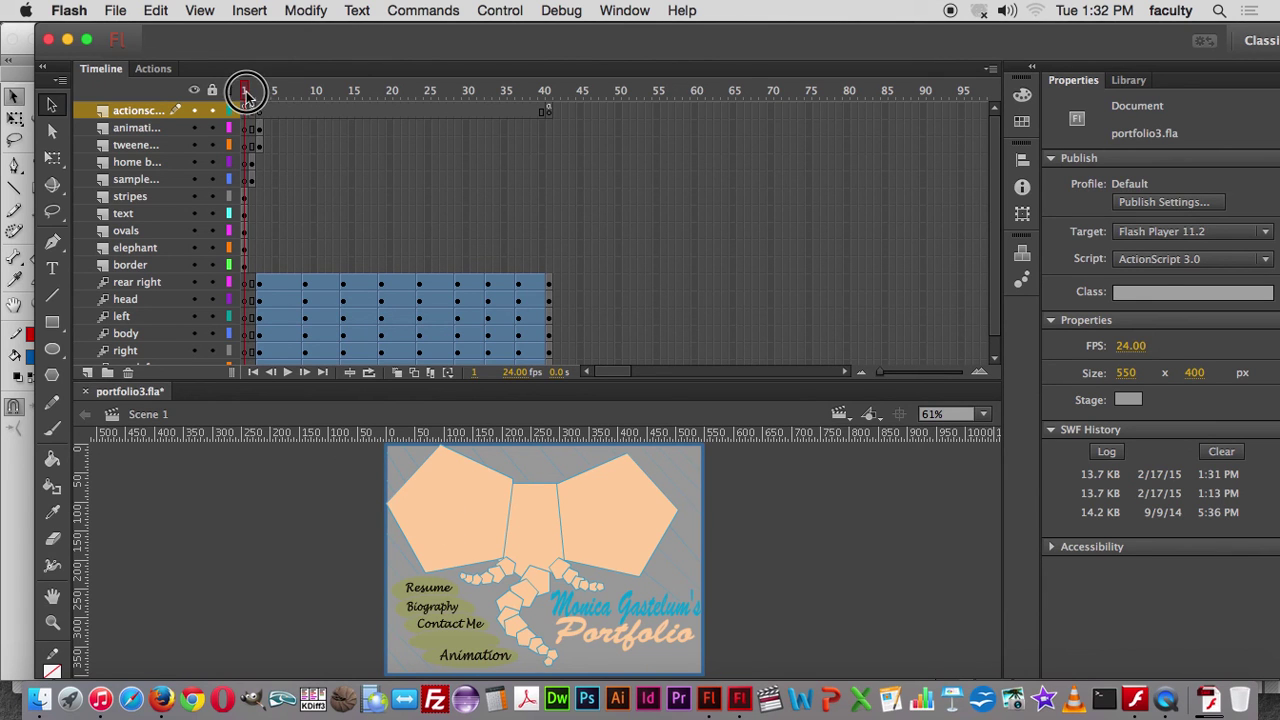
drag(249, 95, 252, 93)
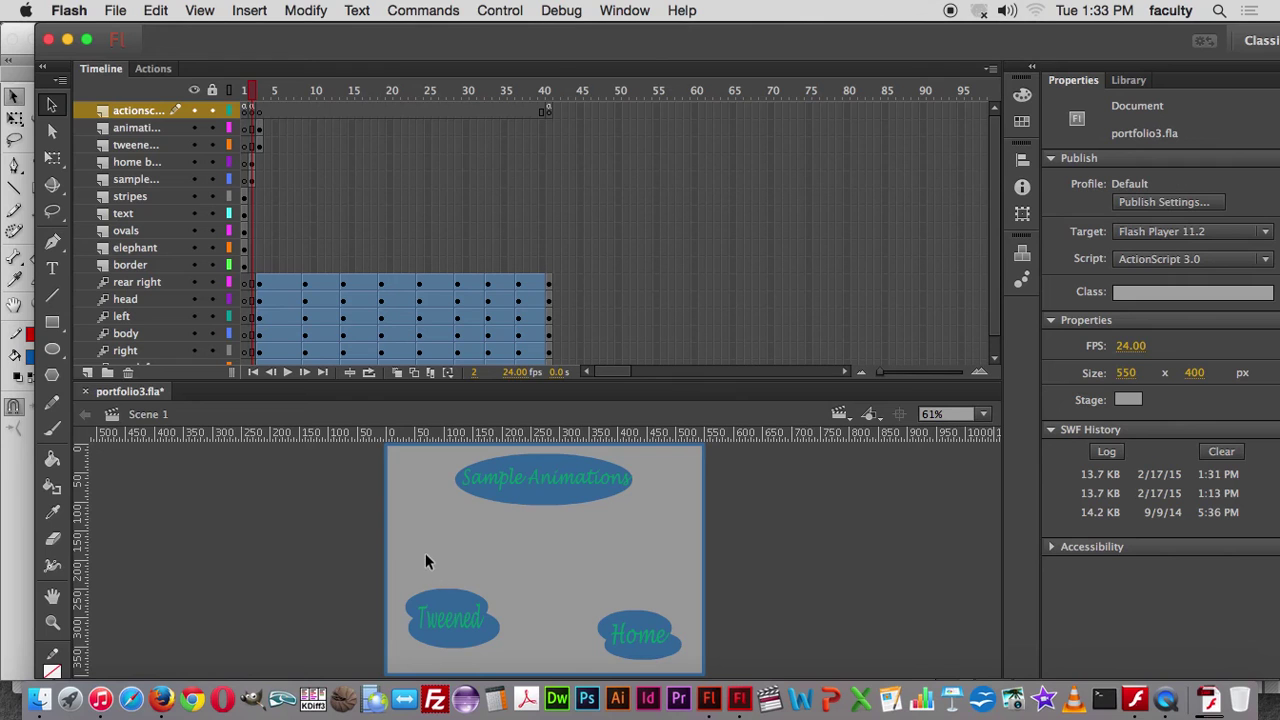
drag(251, 93, 547, 108)
click(547, 108)
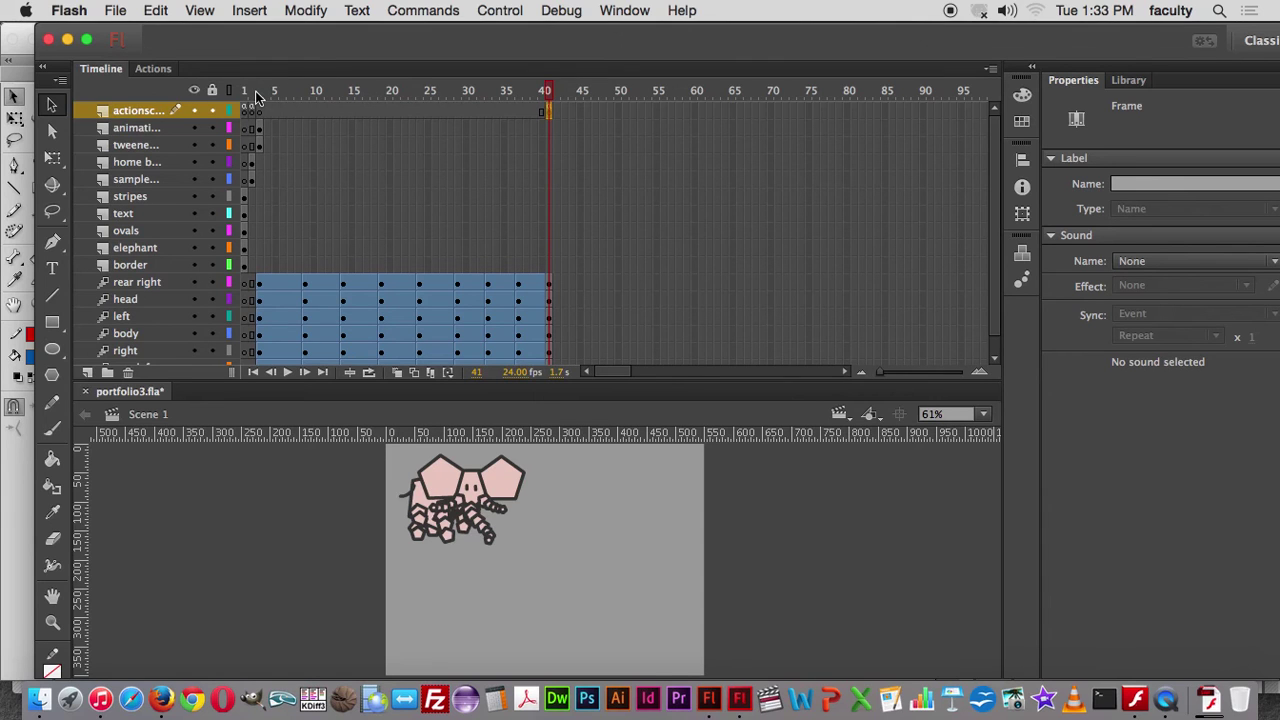
click(155, 69)
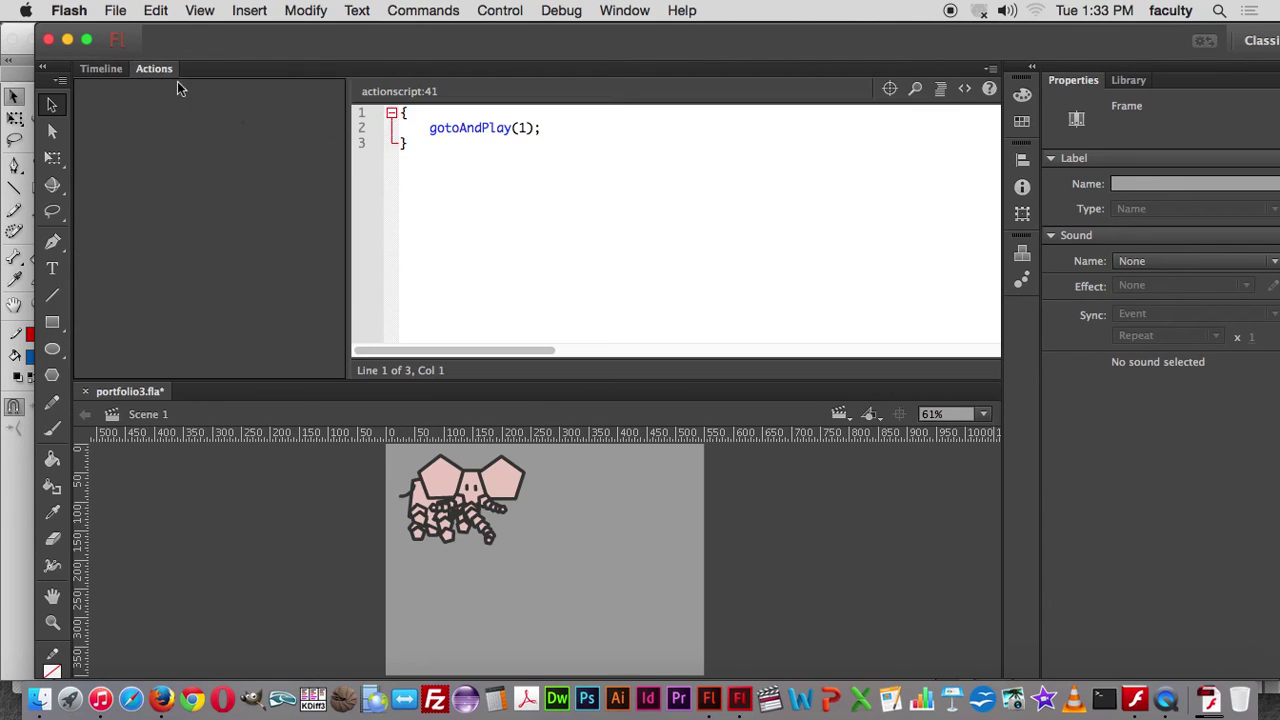
Open the actionscript layer's frame 1 script and add the missing semicolon after stop().
click(165, 106)
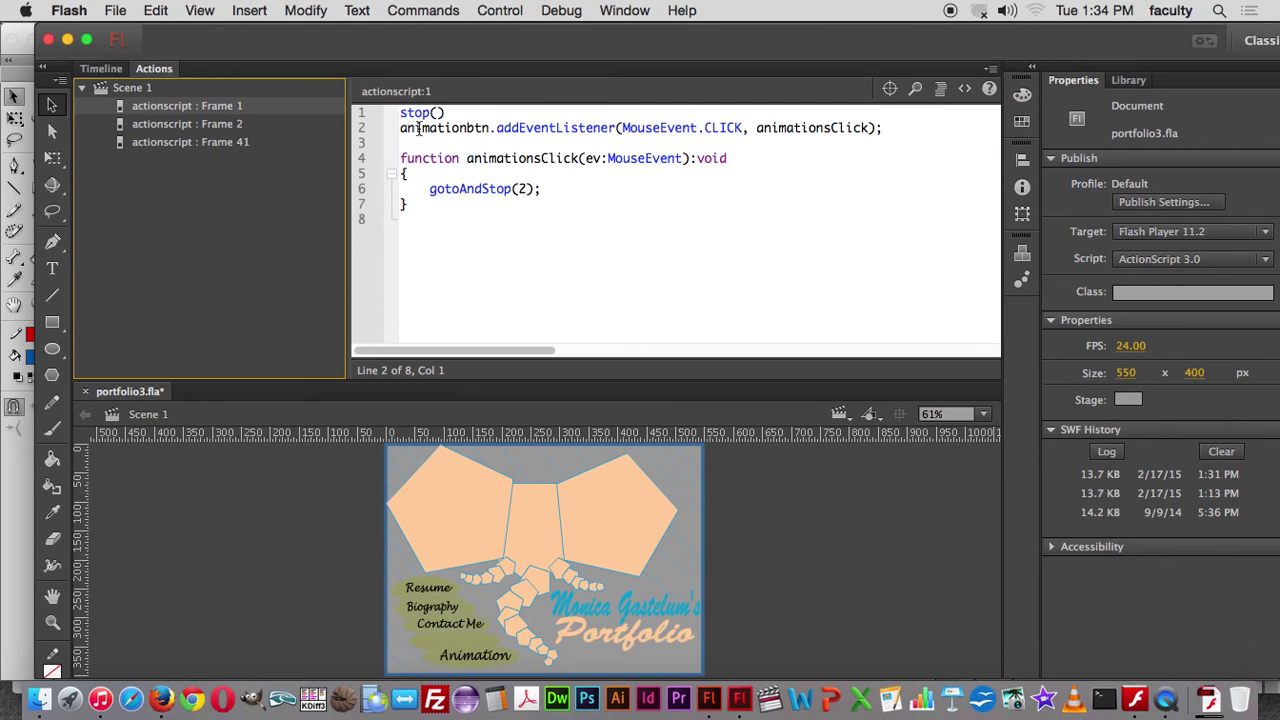
drag(401, 113, 452, 118)
click(450, 114)
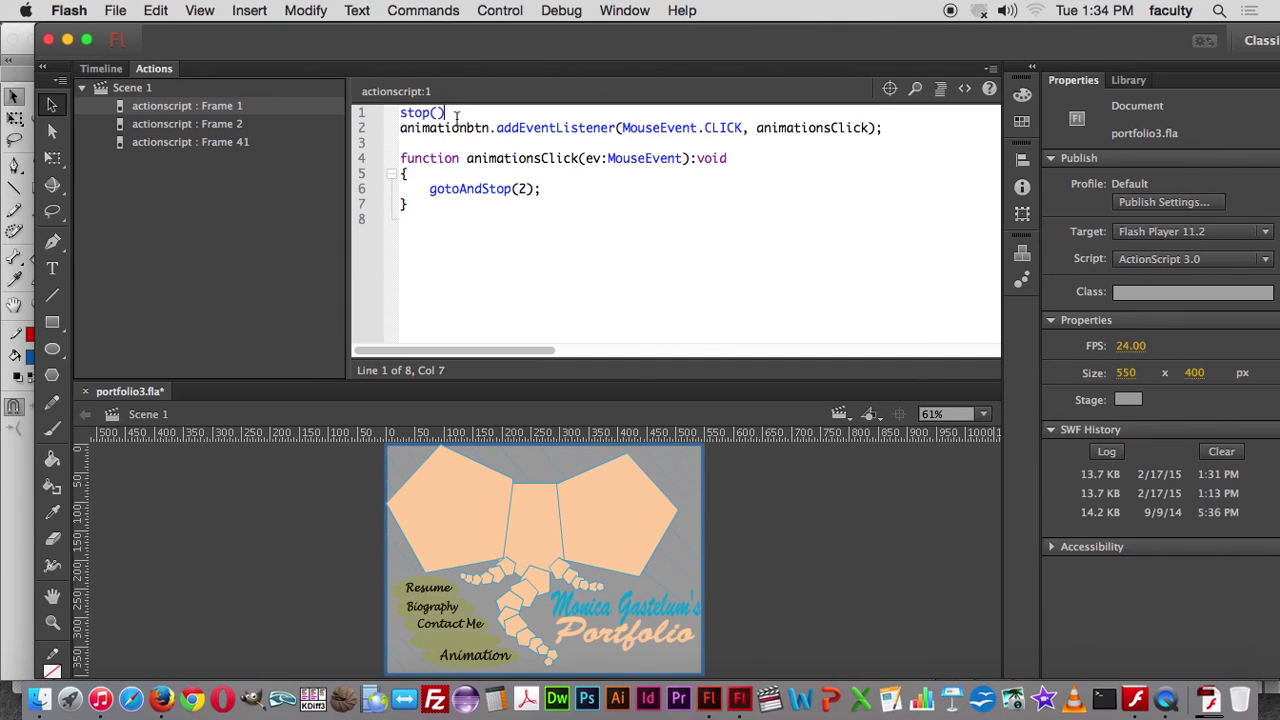
text(;)
Examine the animationbtn event listener, highlighting its instance name, click event and animationsClick handler, and compare the handler with the function declaration.
drag(400, 127, 487, 130)
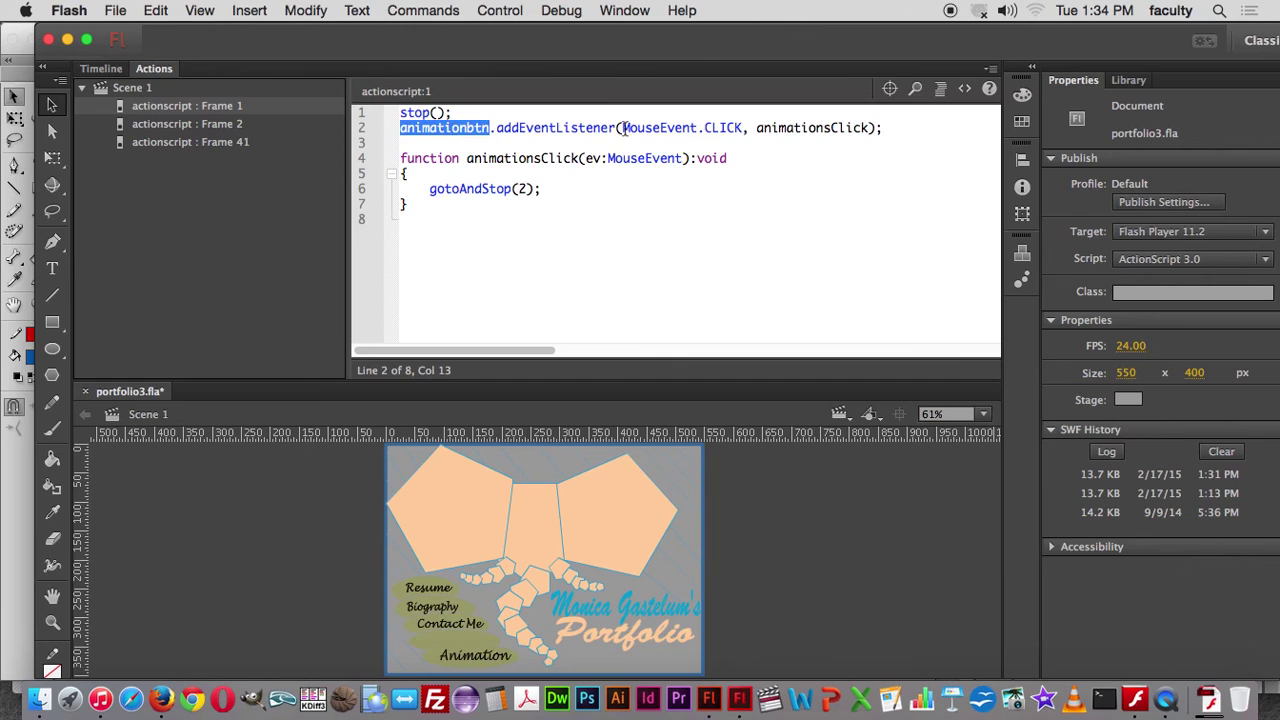
drag(622, 128, 867, 128)
drag(757, 128, 868, 129)
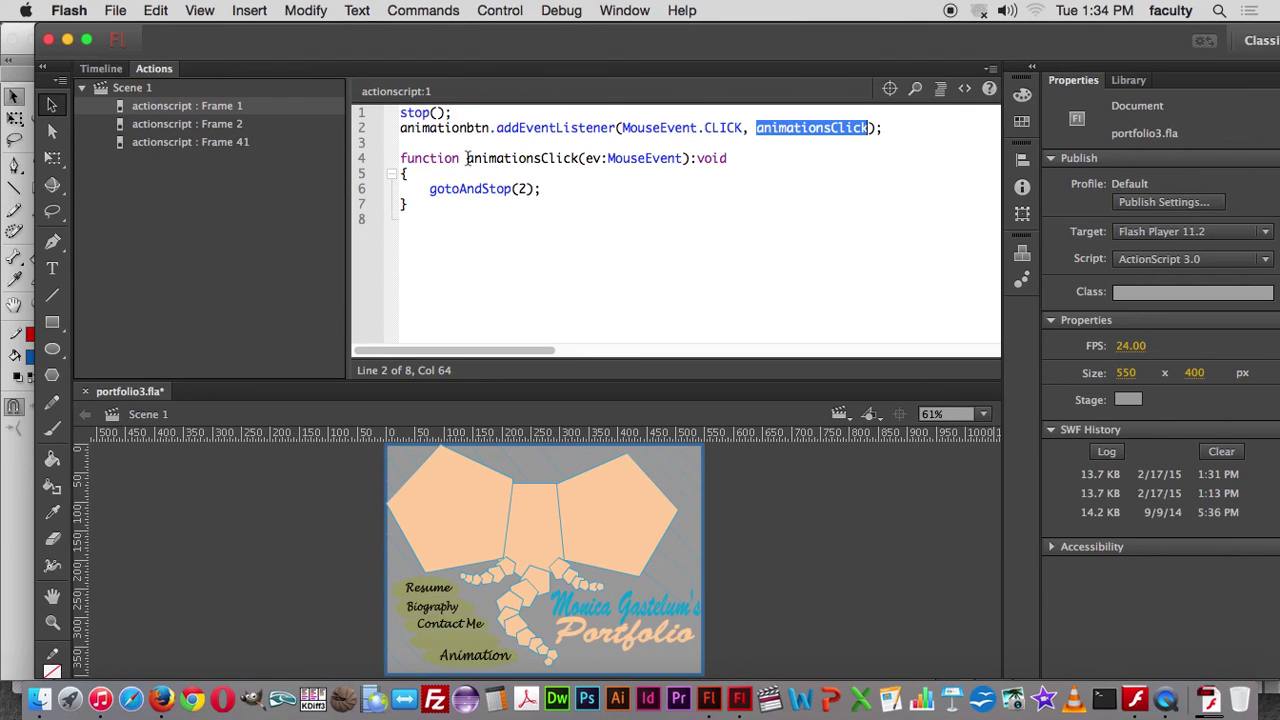
drag(467, 158, 497, 158)
click(401, 158)
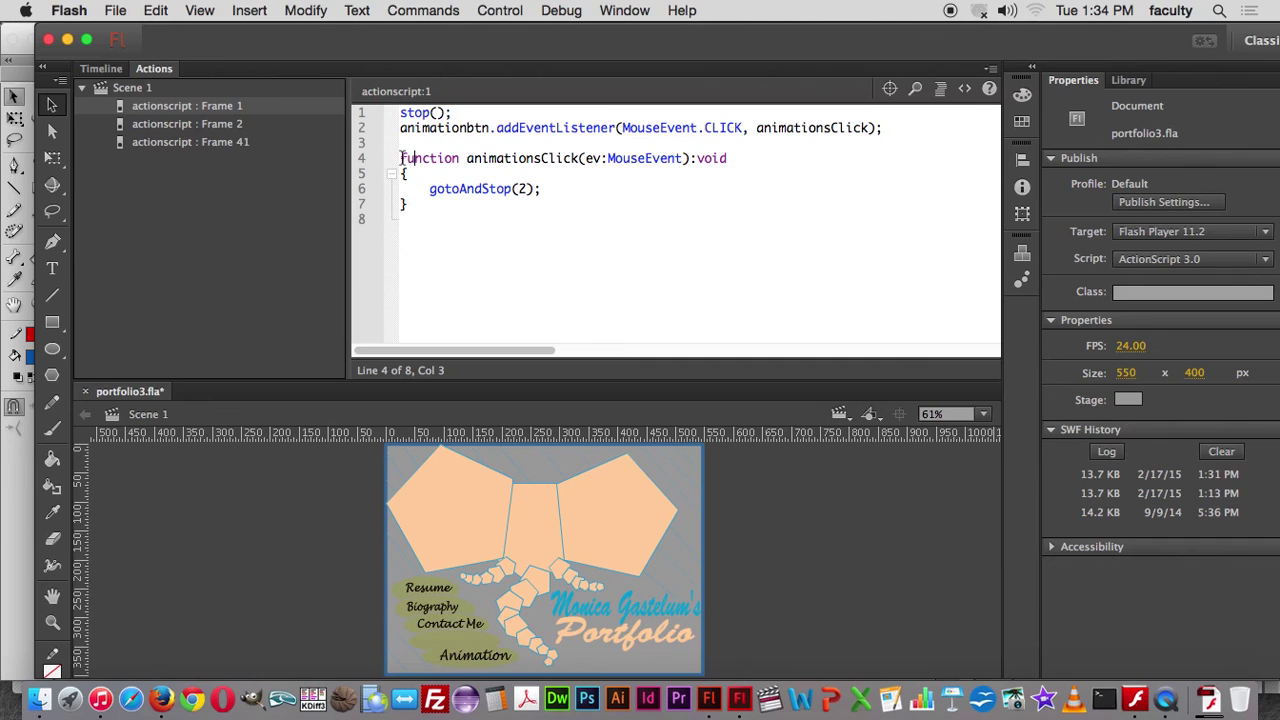
double_click(443, 158)
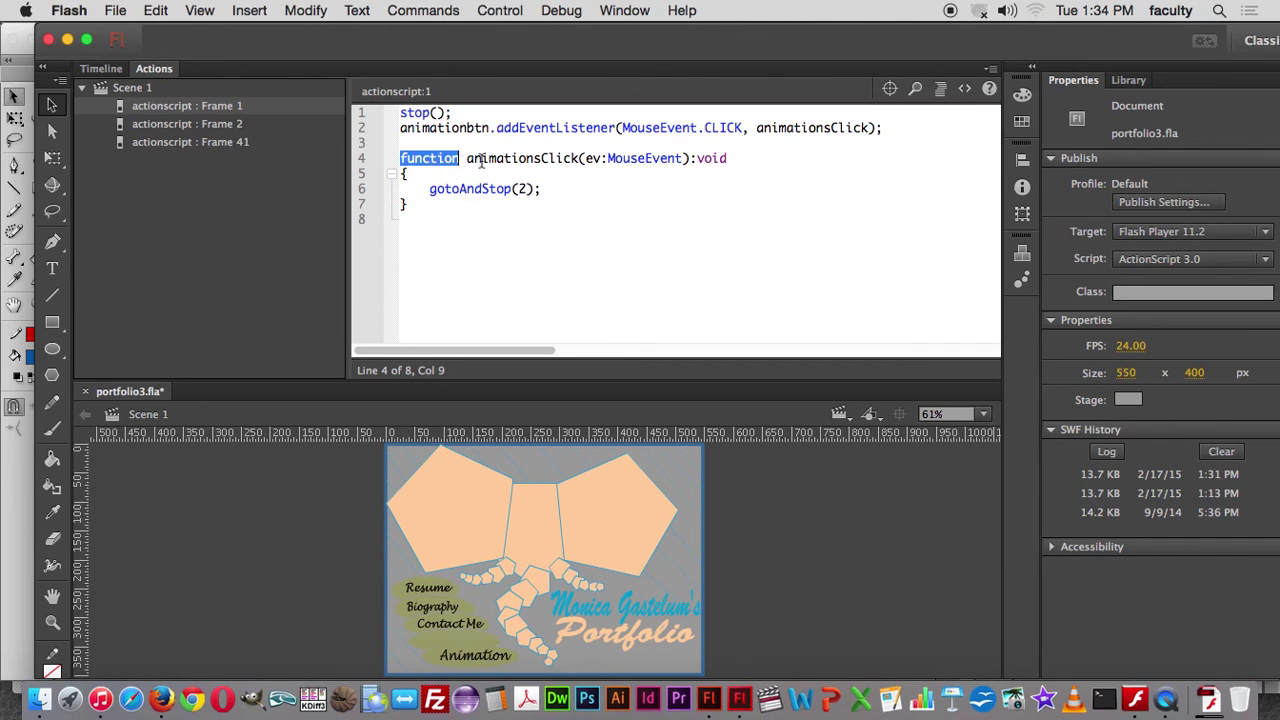
click(470, 158)
drag(467, 158, 580, 162)
drag(757, 128, 868, 132)
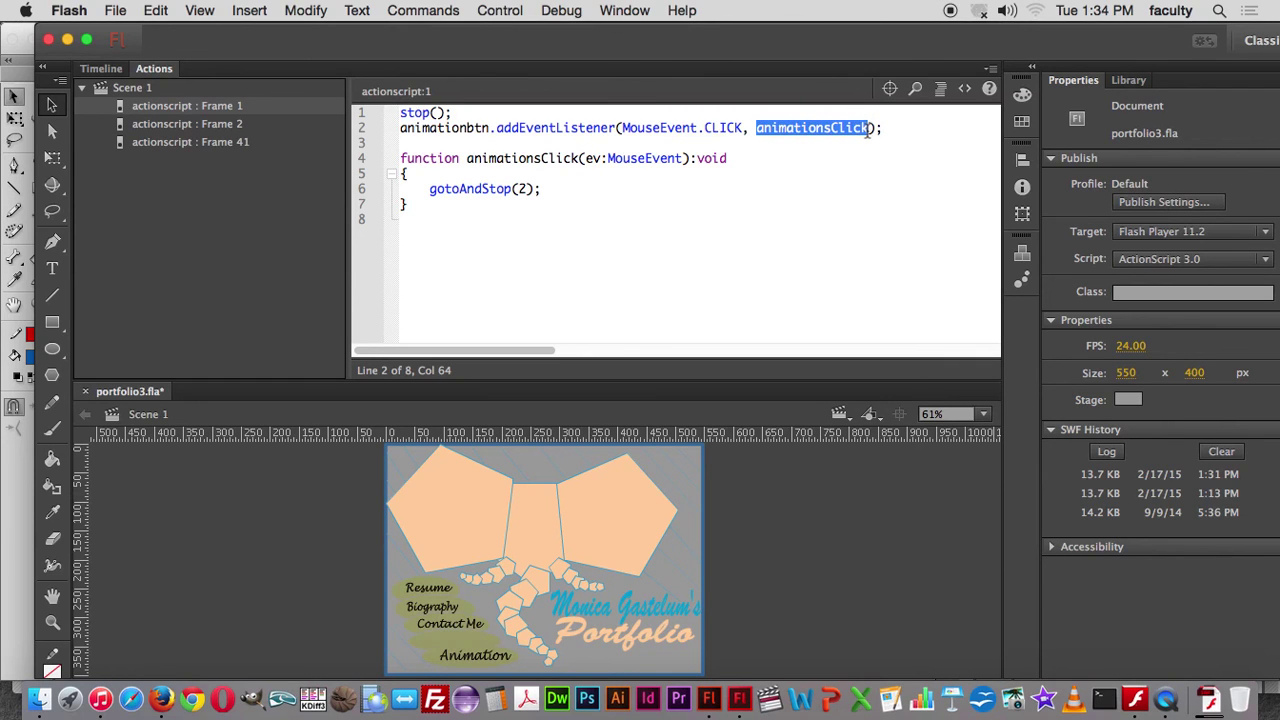
Examine the animationsClick function's event parameter and highlight the gotoAndStop(2) call in its body.
click(543, 158)
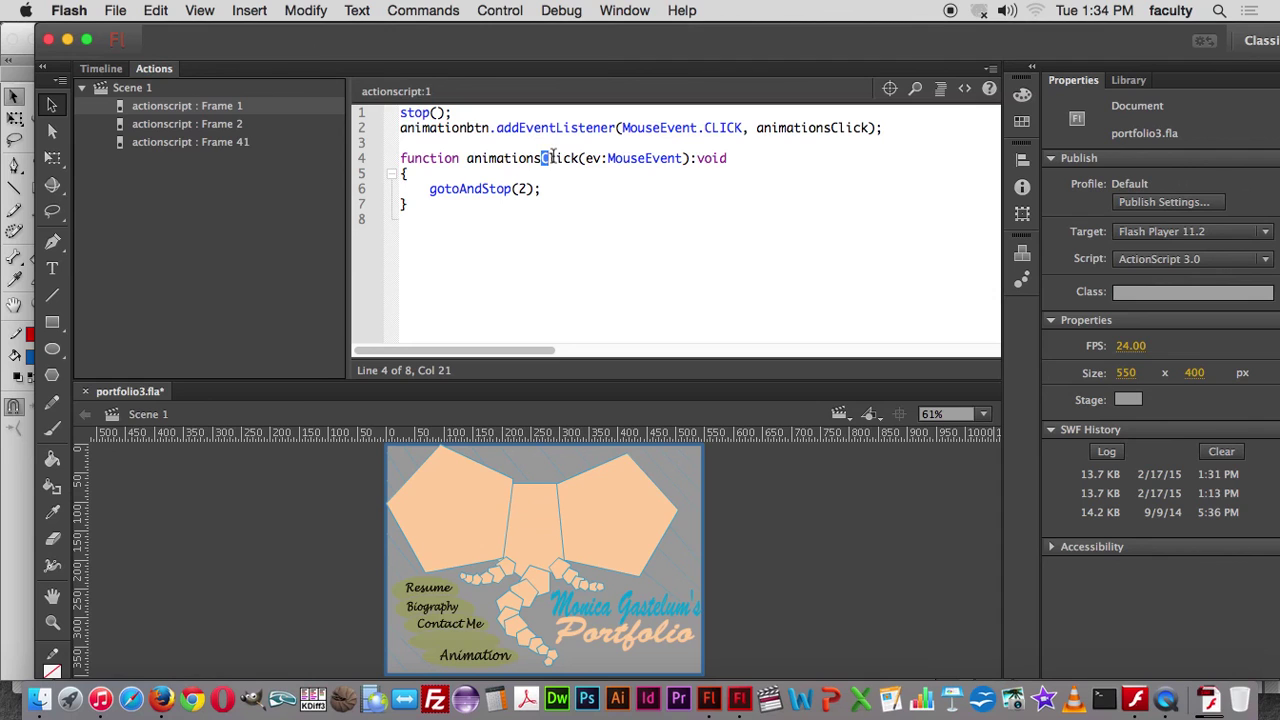
click(473, 172)
click(585, 158)
drag(430, 189, 535, 195)
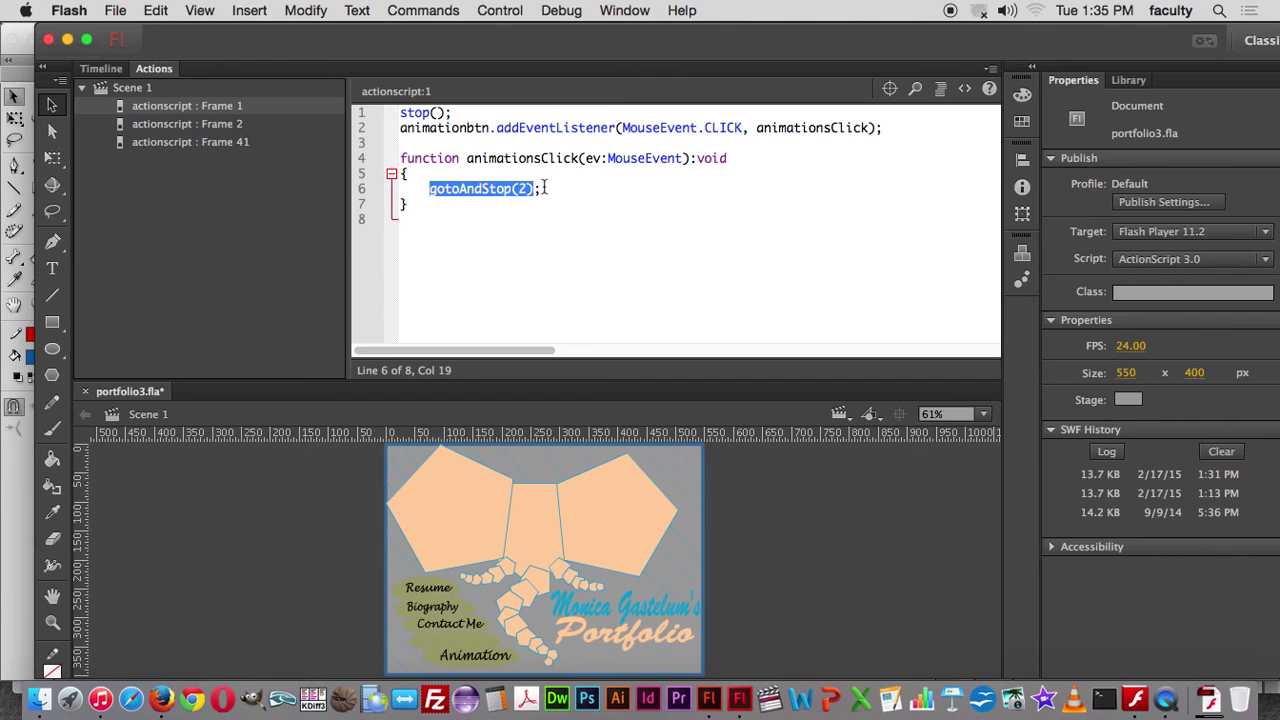
click(539, 188)
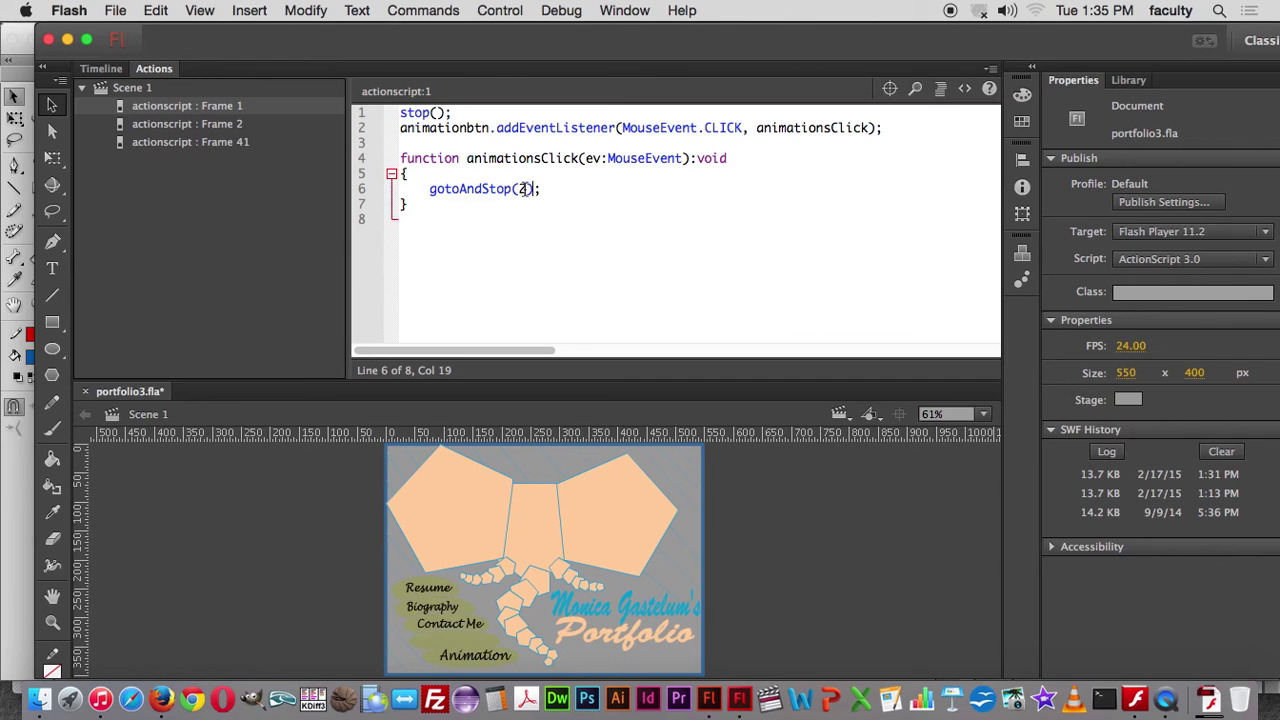
Test the movie again, follow the Animation button to the Sample Animations page, and close the preview.
key(super+Return)
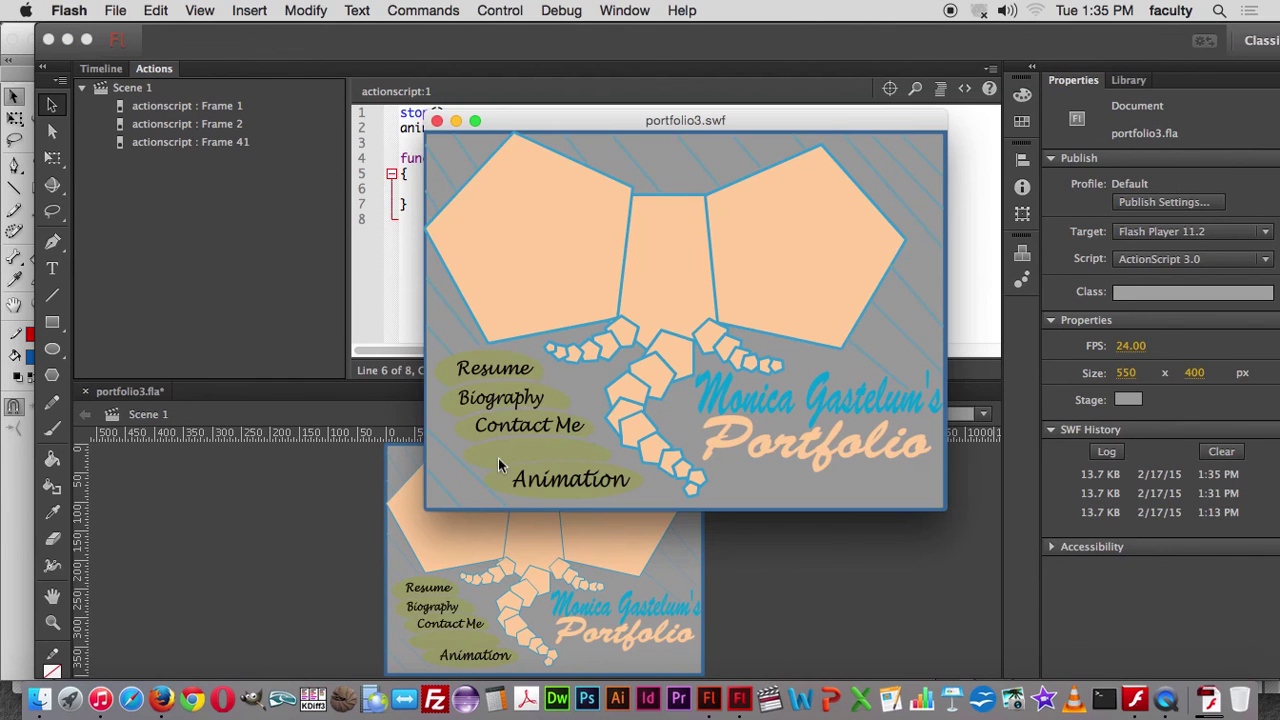
click(565, 482)
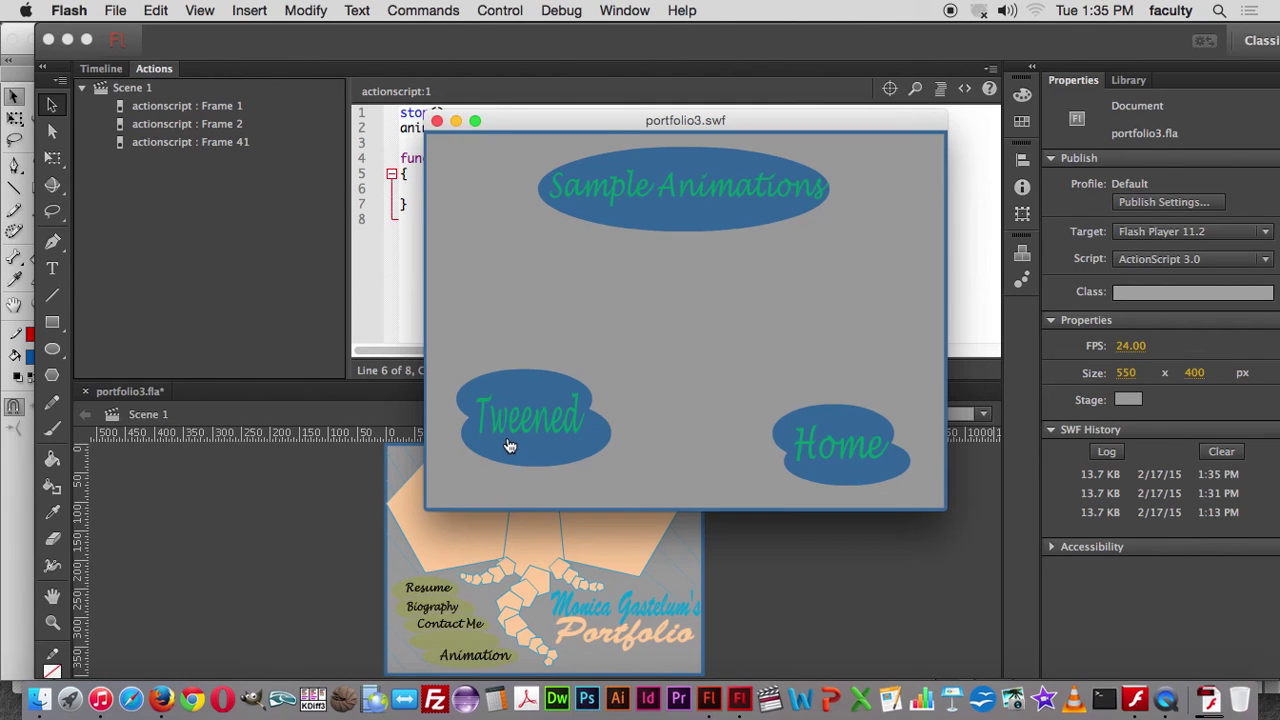
click(437, 121)
Open the actionscript layer's frame 2 script and highlight its MouseEvent import line.
click(224, 128)
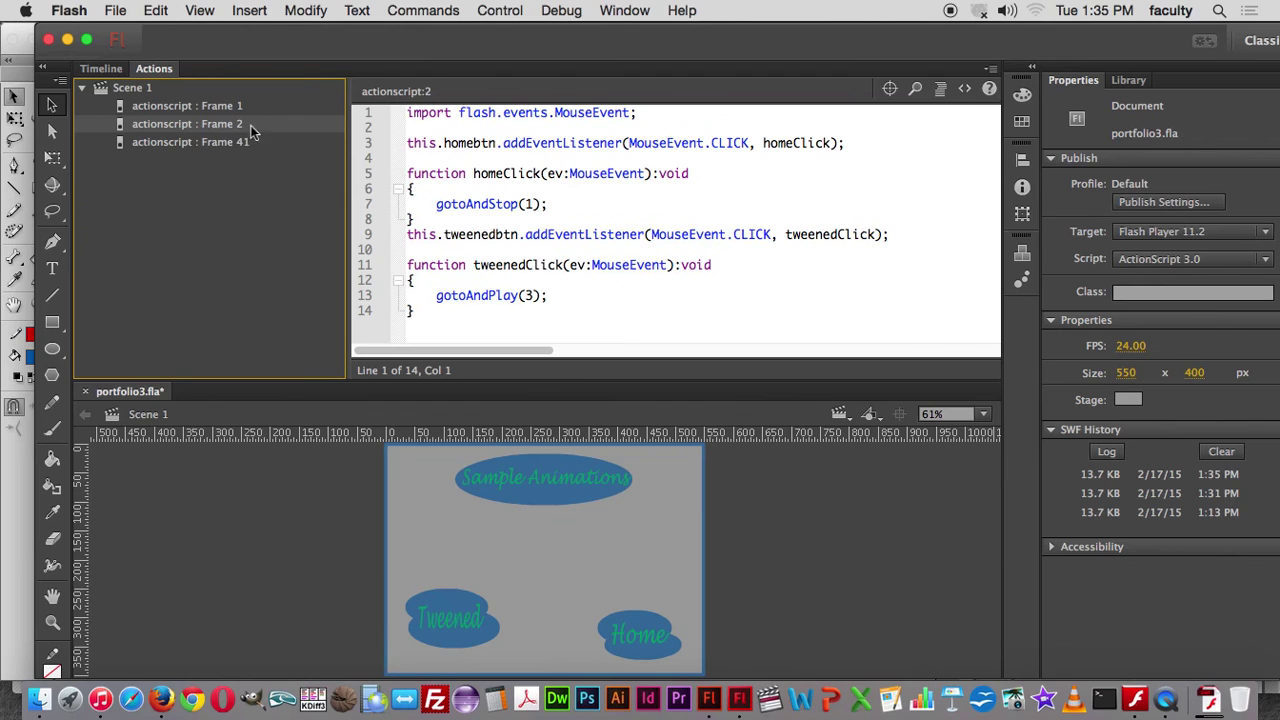
drag(408, 113, 645, 120)
click(564, 127)
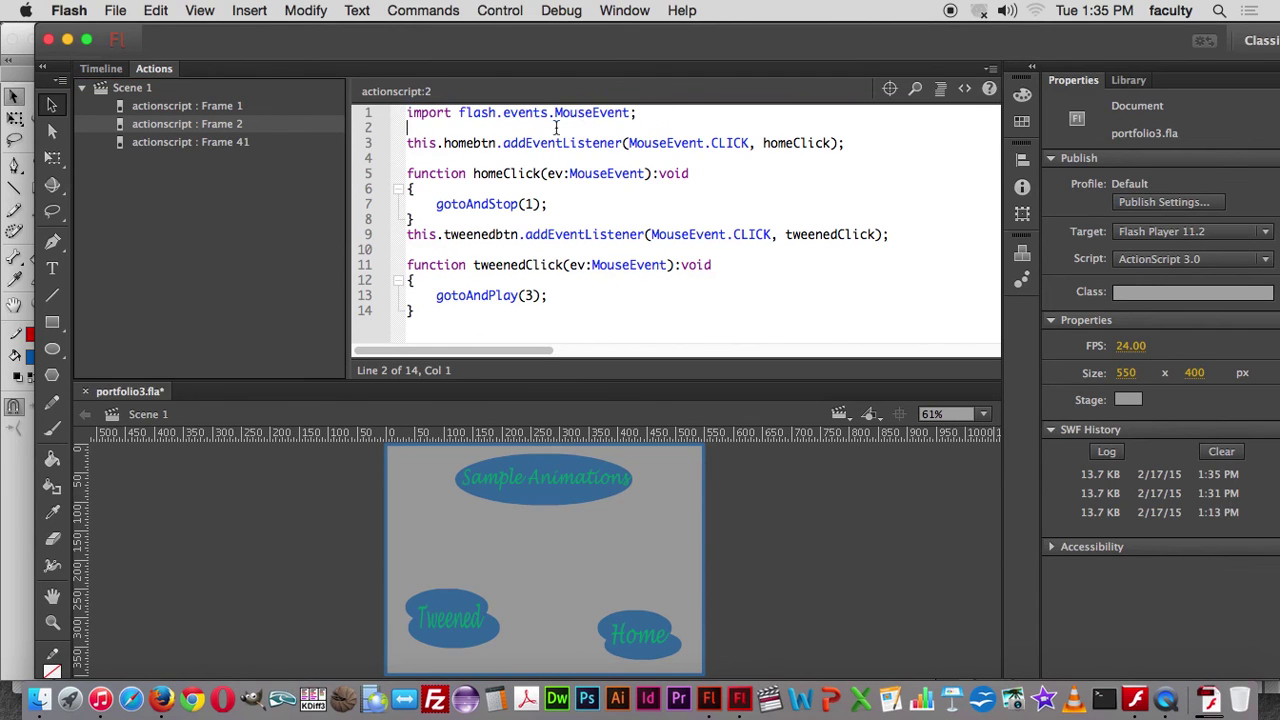
Compare the Home and Animation buttons' instance names with the homebtn and animationbtn references in the frame 2 and frame 1 event listeners.
double_click(457, 143)
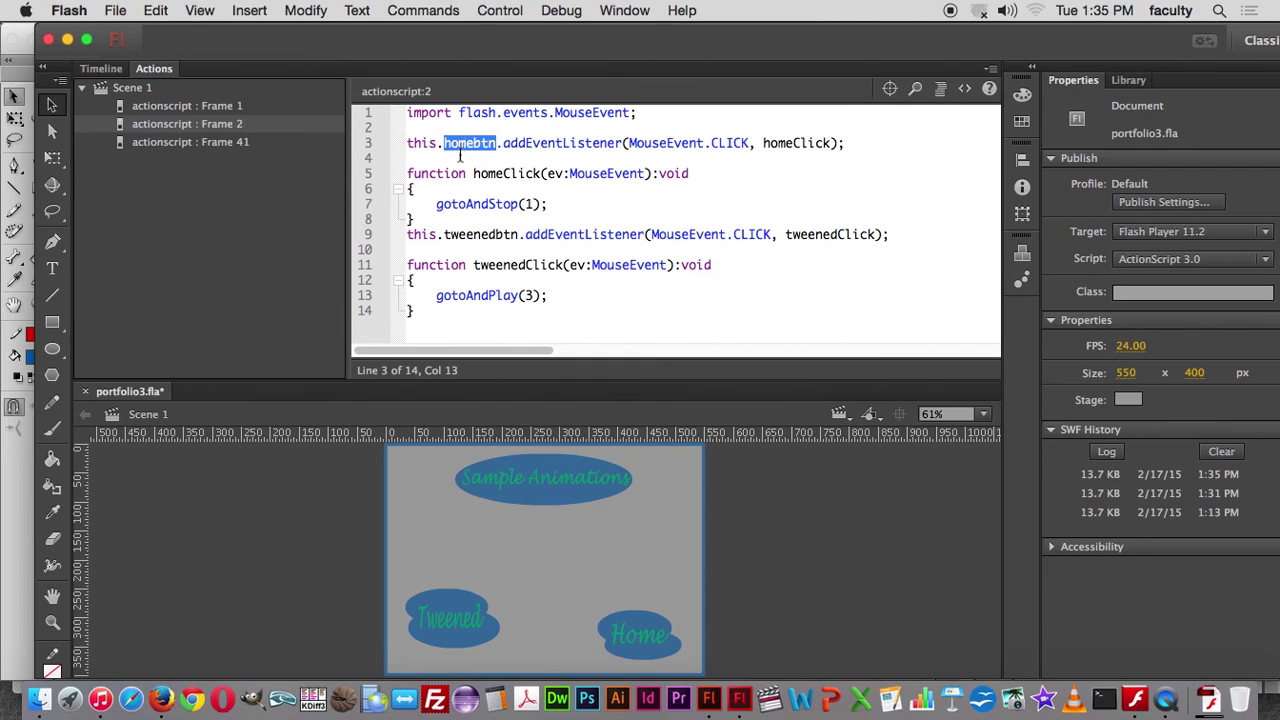
click(652, 638)
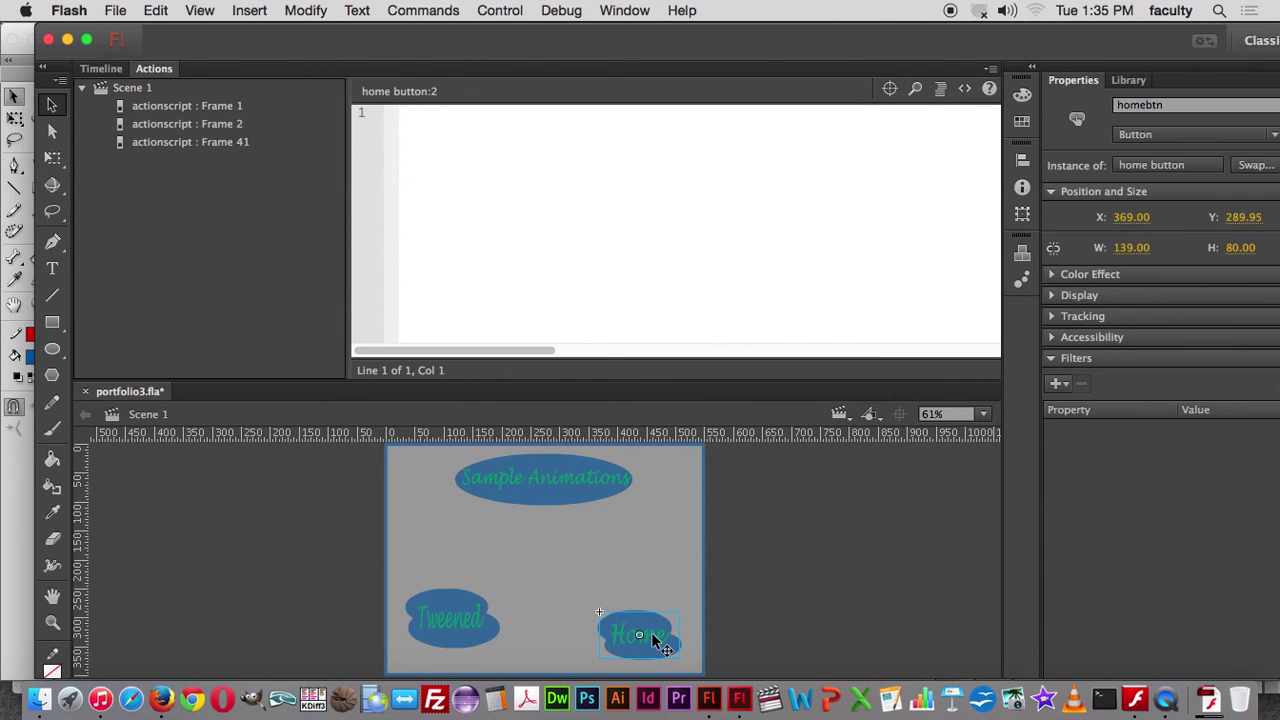
click(185, 108)
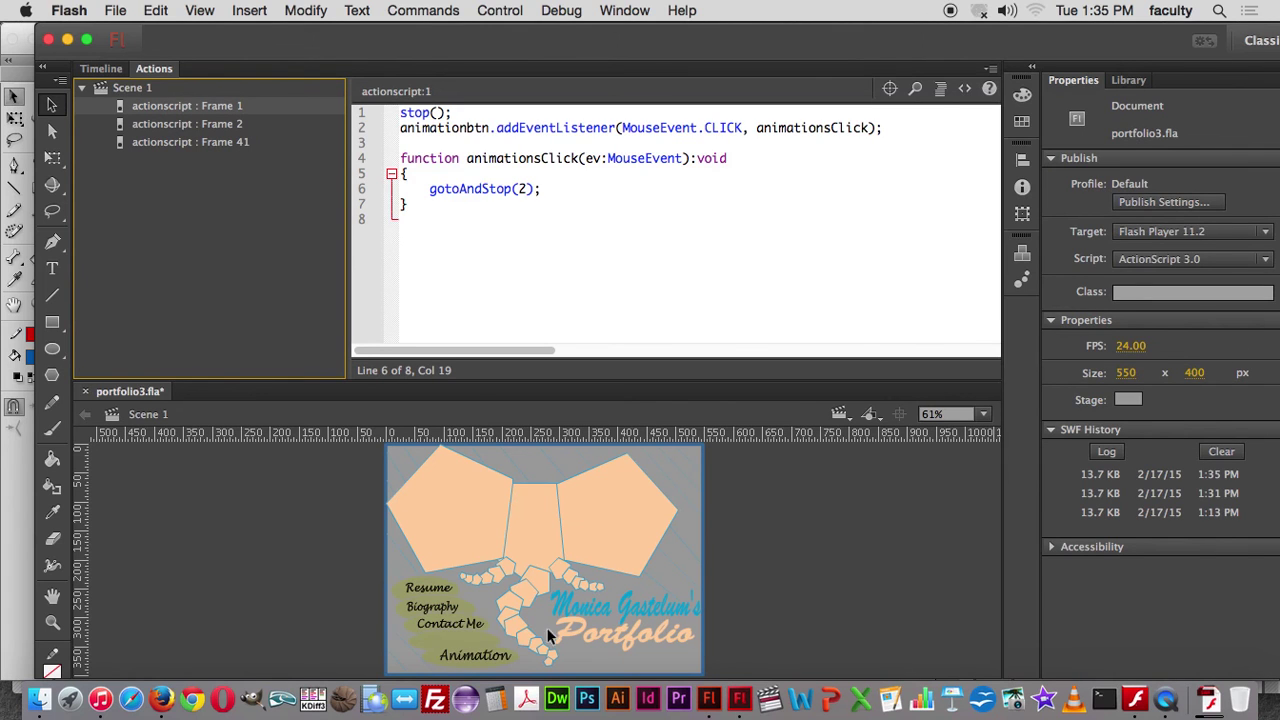
click(493, 657)
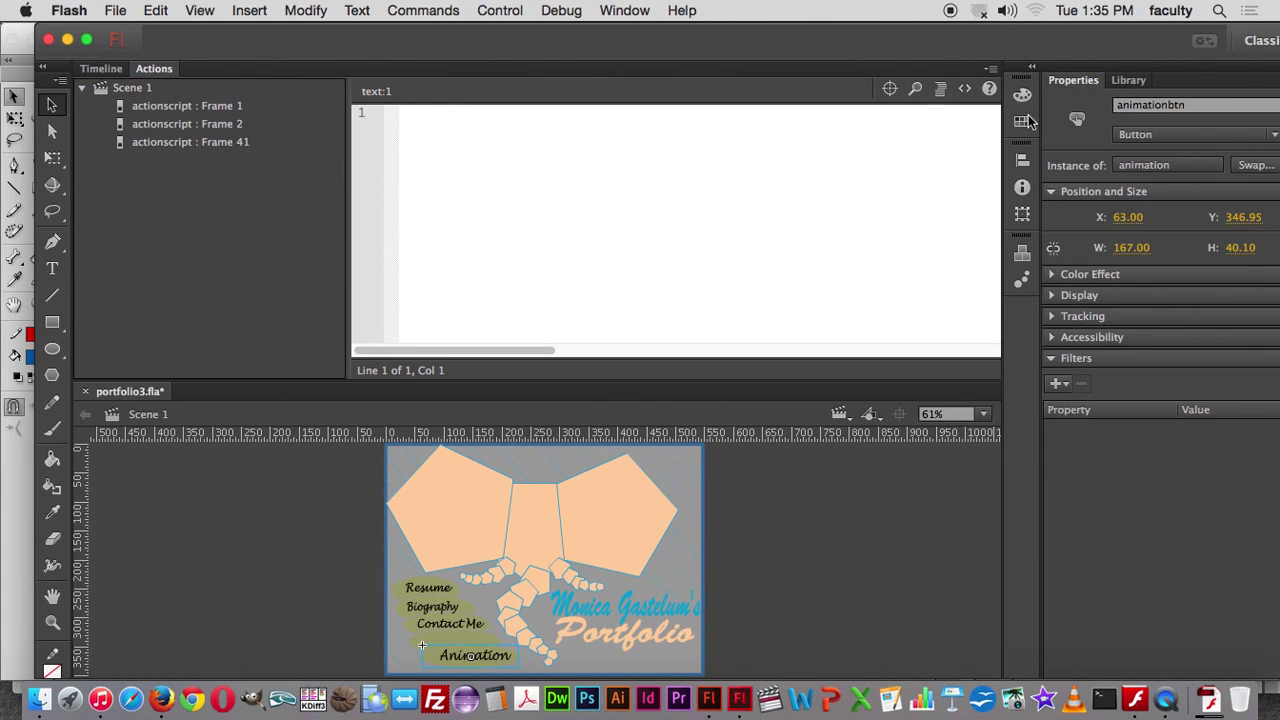
click(1190, 116)
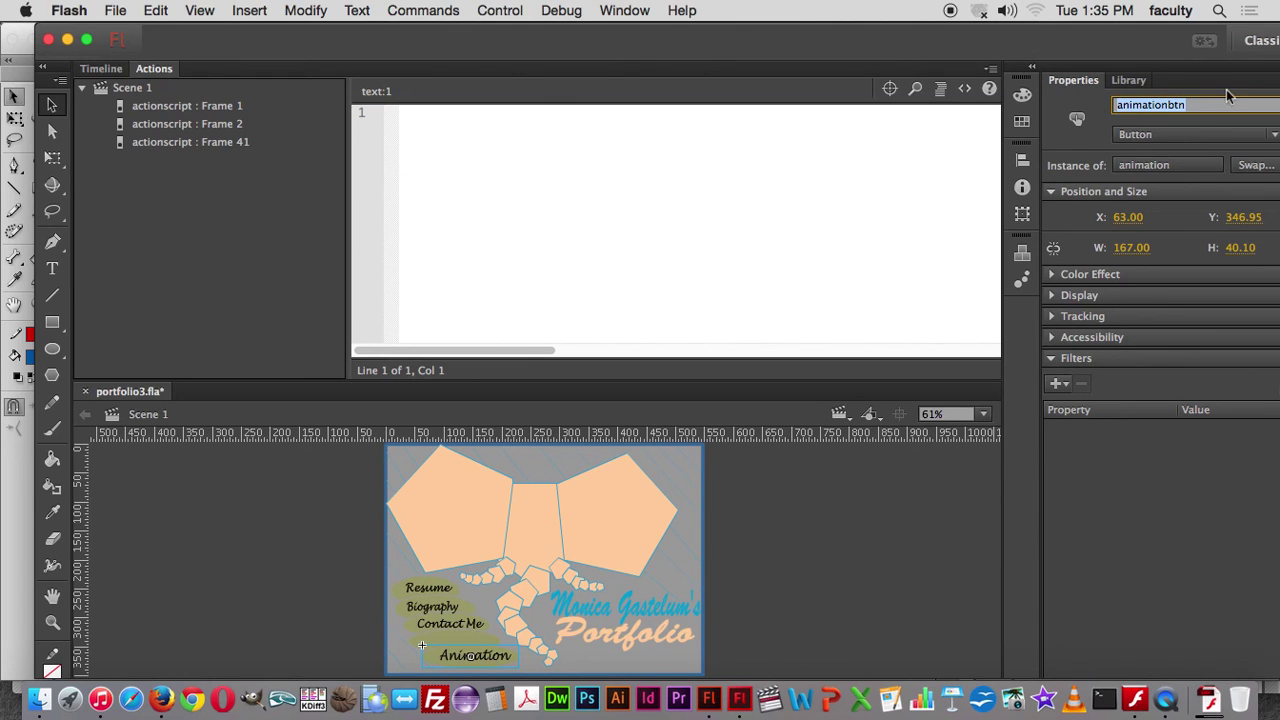
click(206, 106)
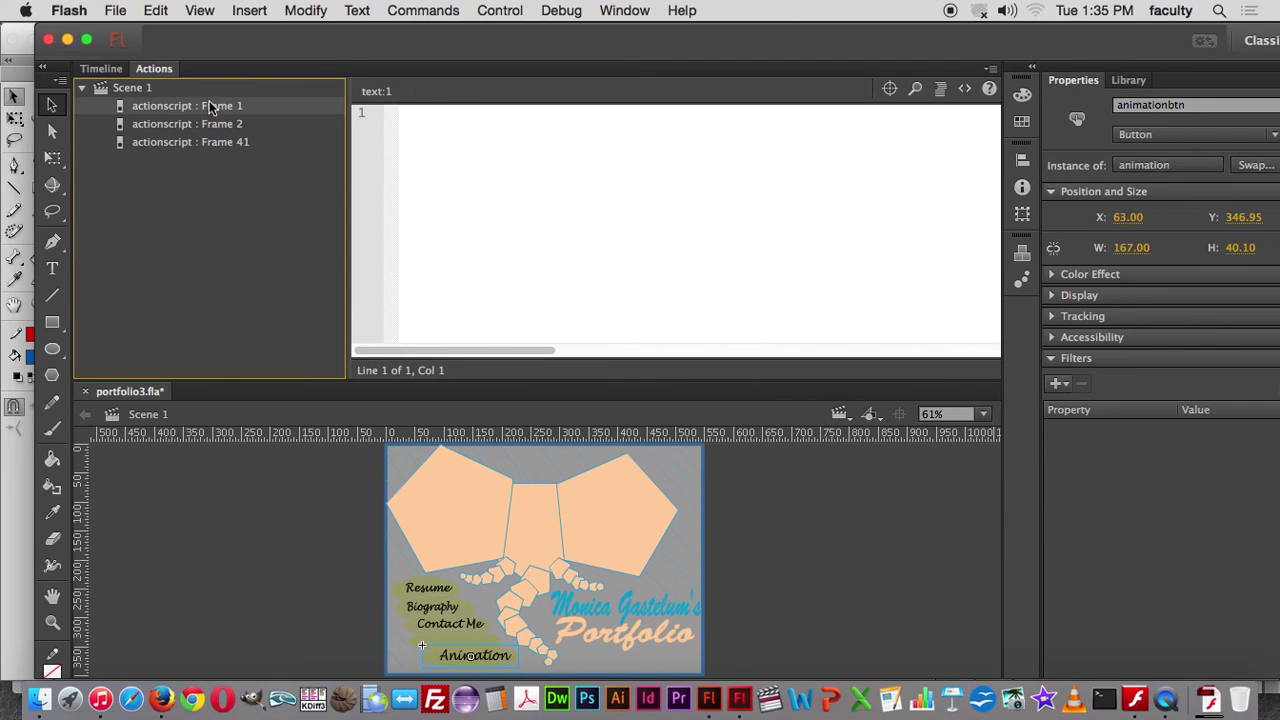
drag(401, 127, 490, 125)
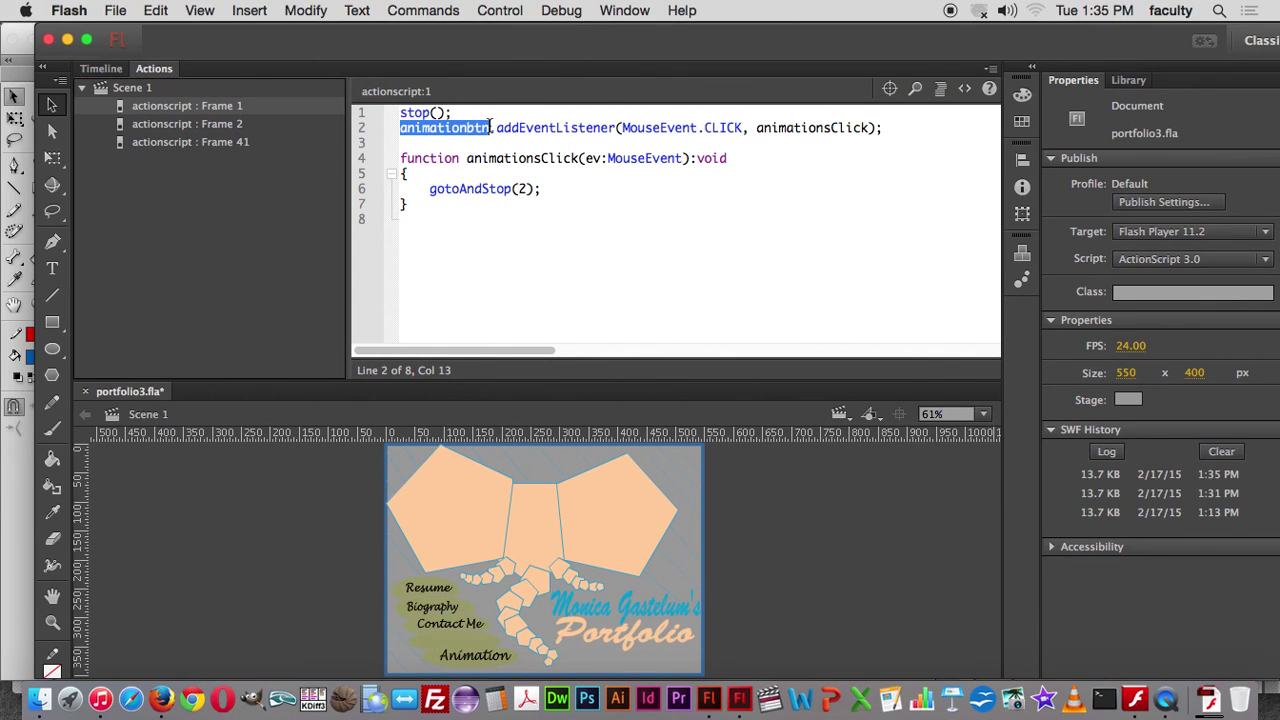
Check the Tweened button's instance name and highlight the matching tweenedbtn reference in the actionscript layer's frame 2 script.
click(178, 124)
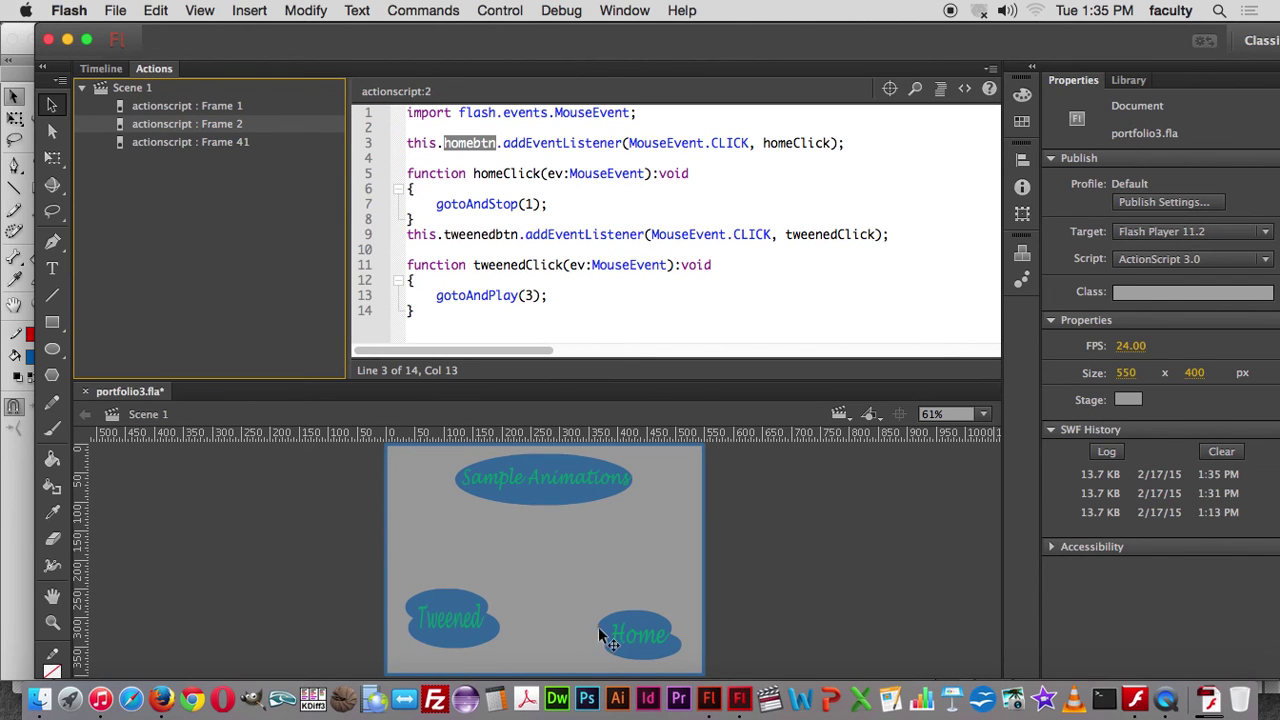
click(430, 625)
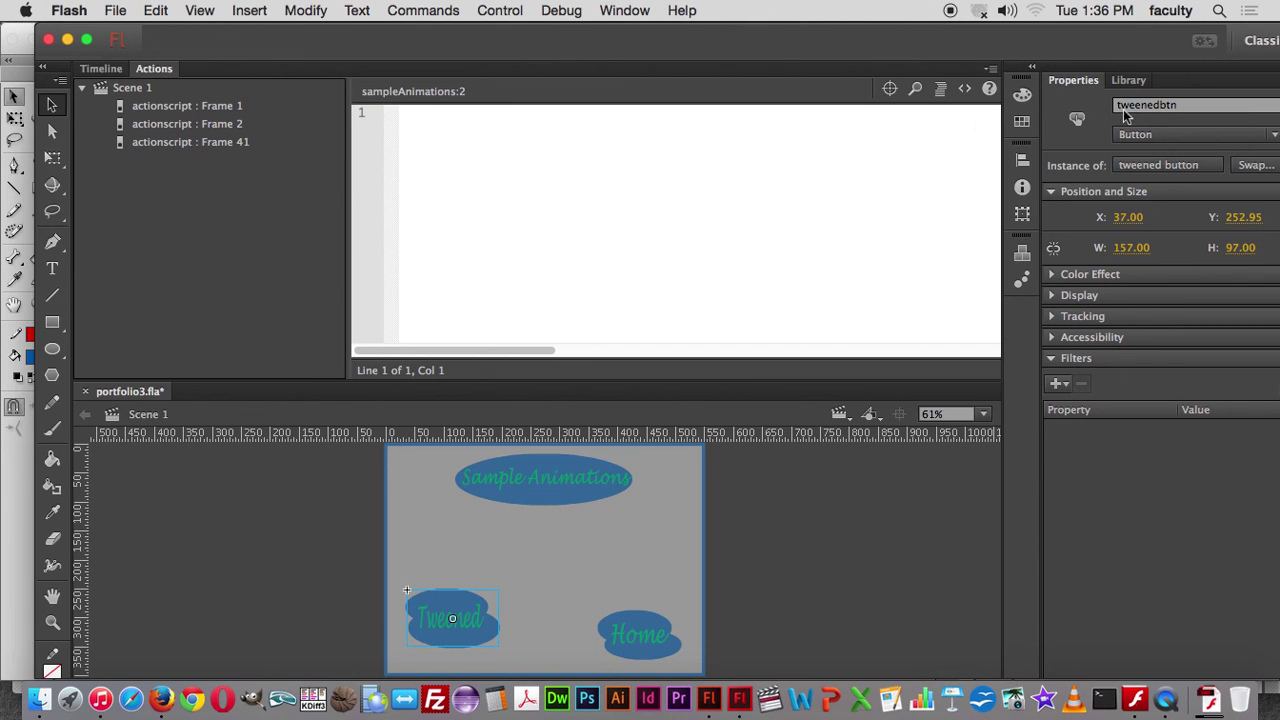
click(228, 130)
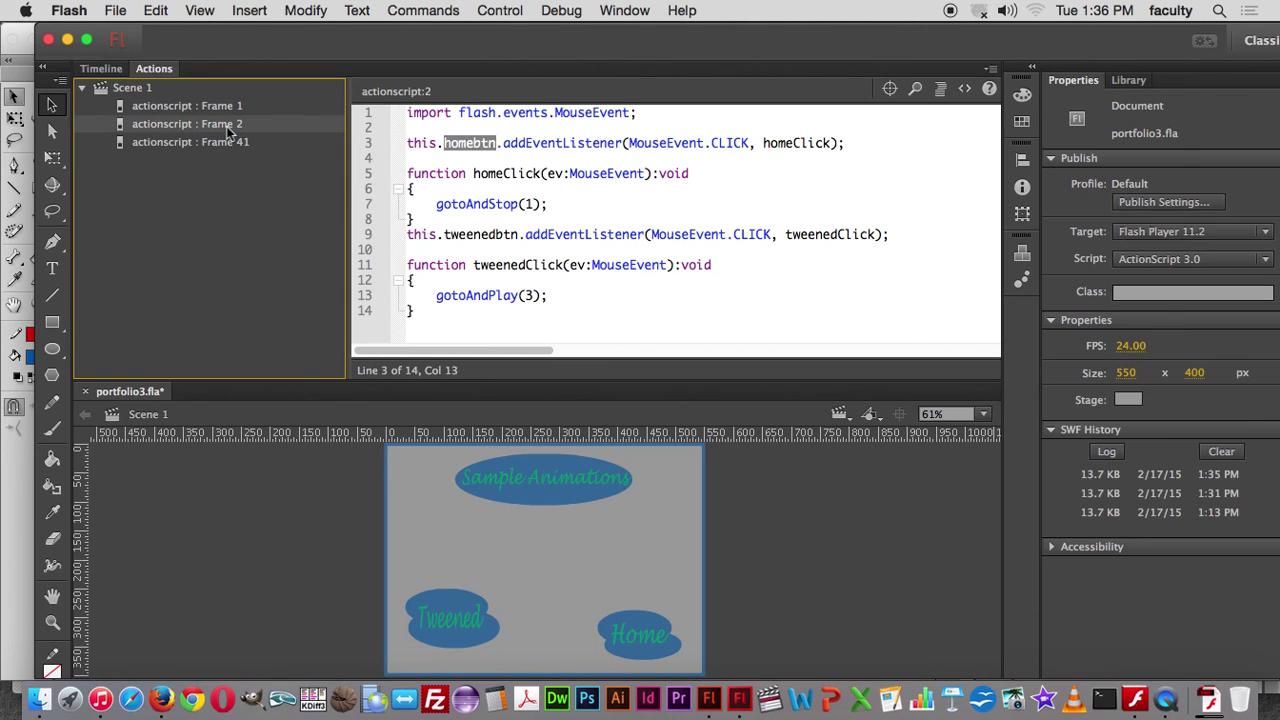
click(456, 234)
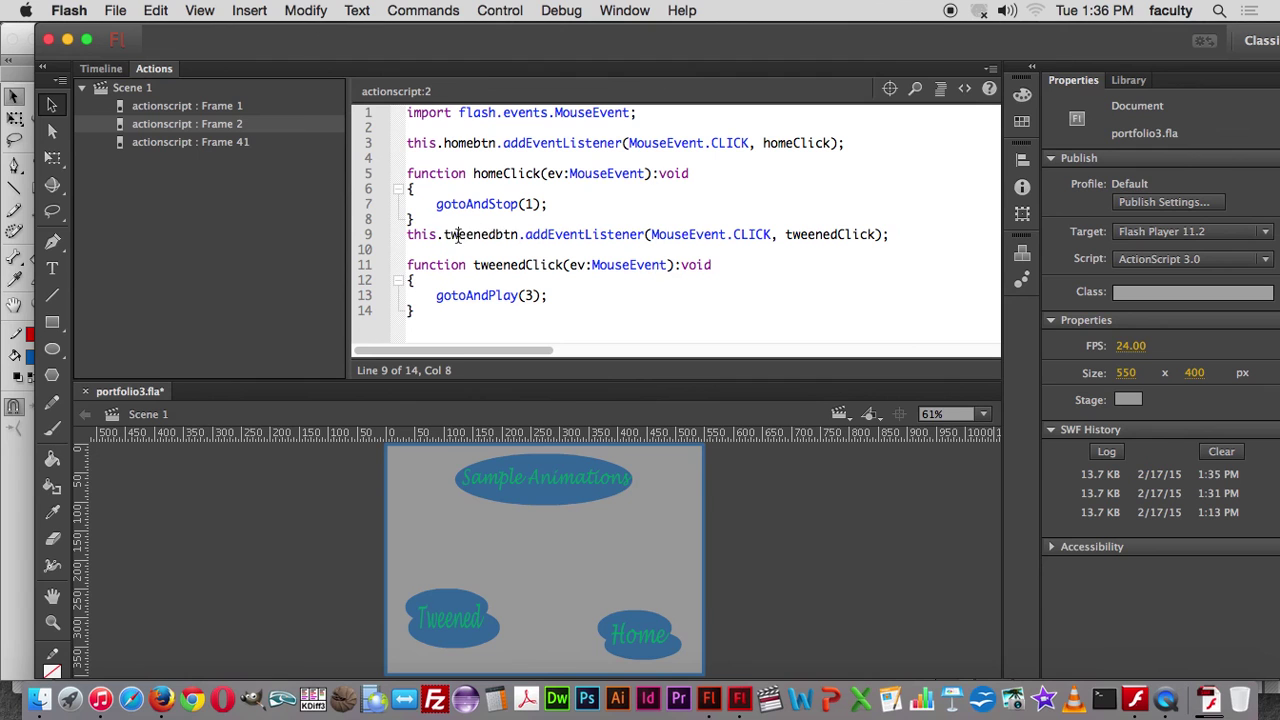
double_click(456, 234)
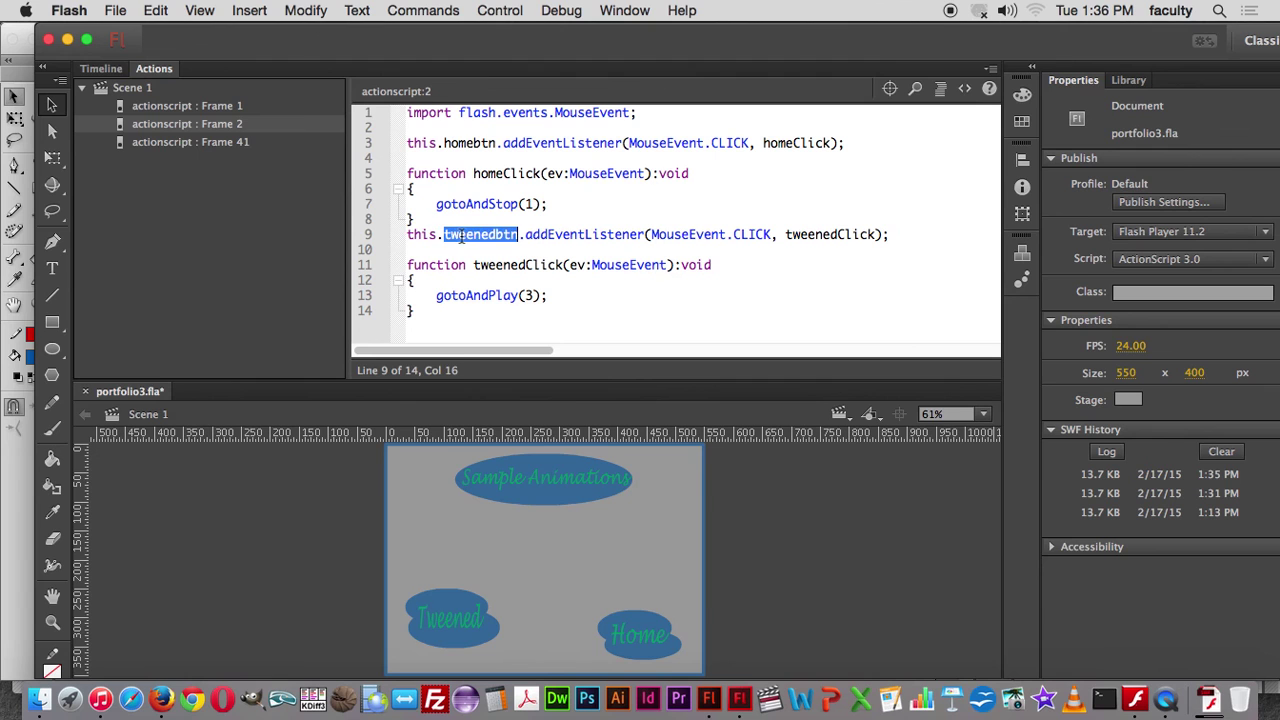
Delete the "this." prefix from the homebtn and tweenedbtn event listener lines in the frame 2 script.
click(441, 147)
shift+click(425, 147)
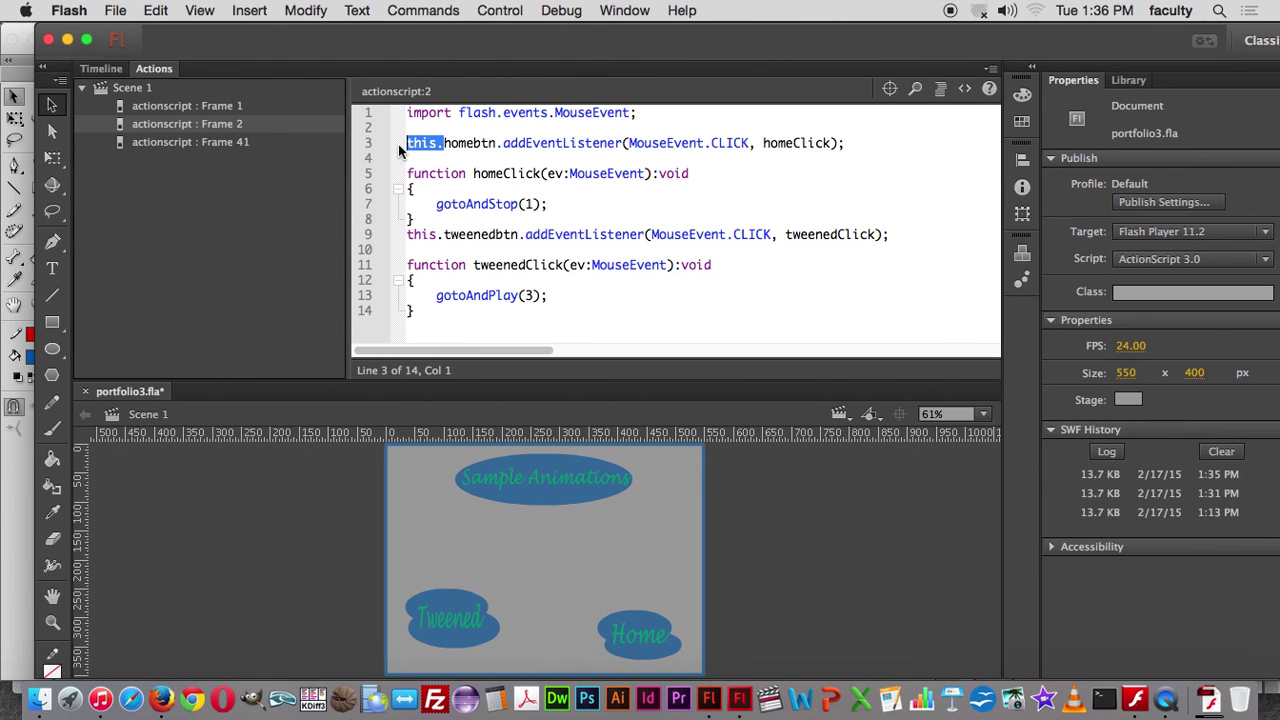
key(BackSpace)
drag(444, 234, 406, 241)
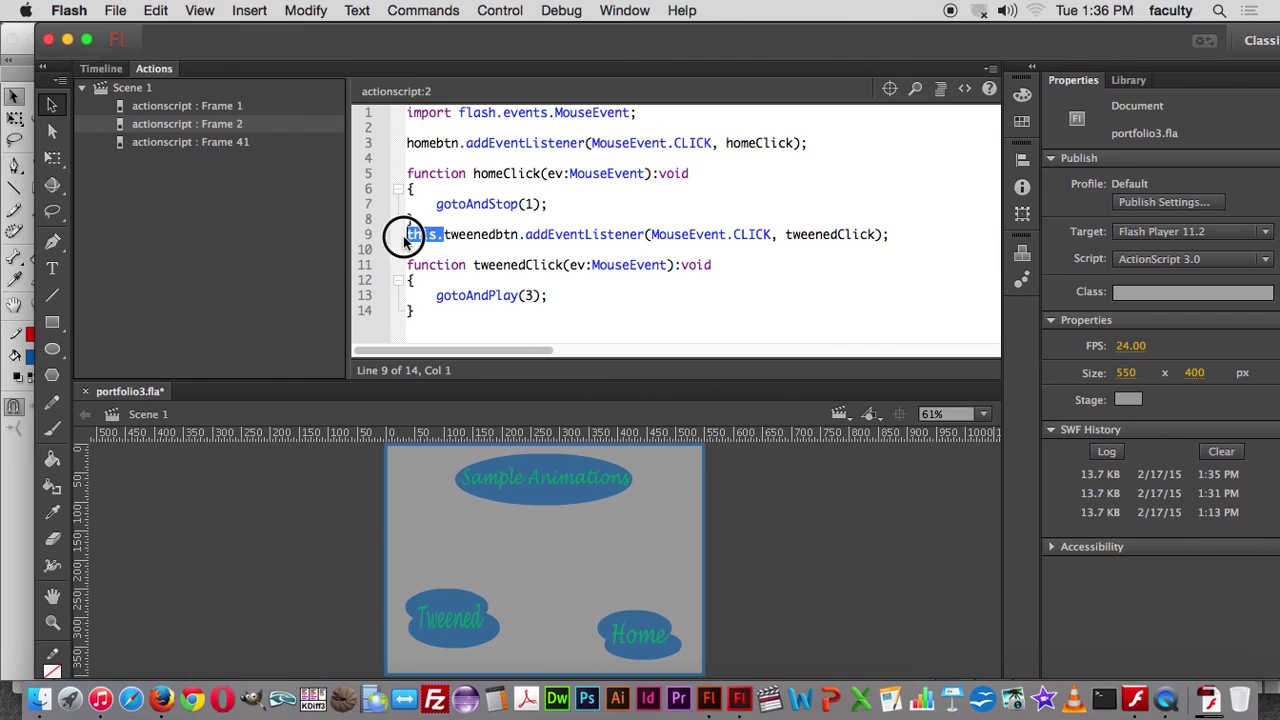
key(BackSpace)
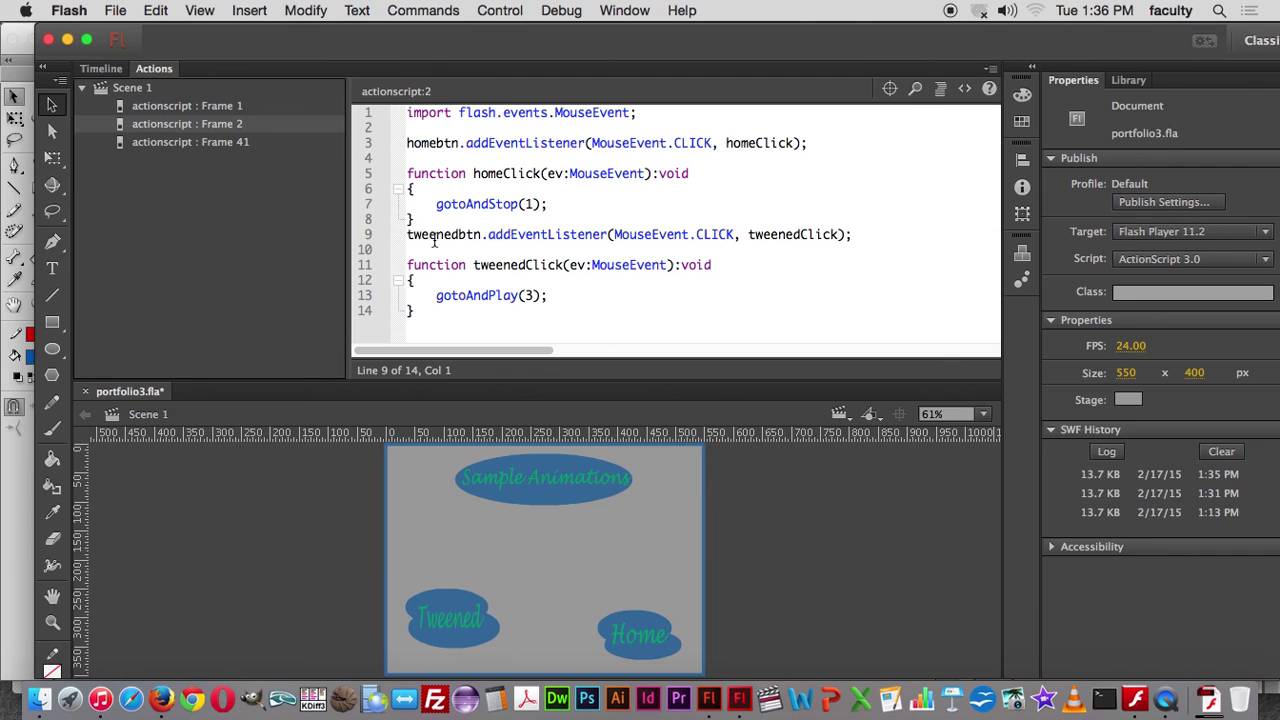
Compare frame 1's animationbtn listener and function block with frame 2's tweenedbtn listener, highlighting tweenedbtn and its tweenedClick handler.
double_click(433, 236)
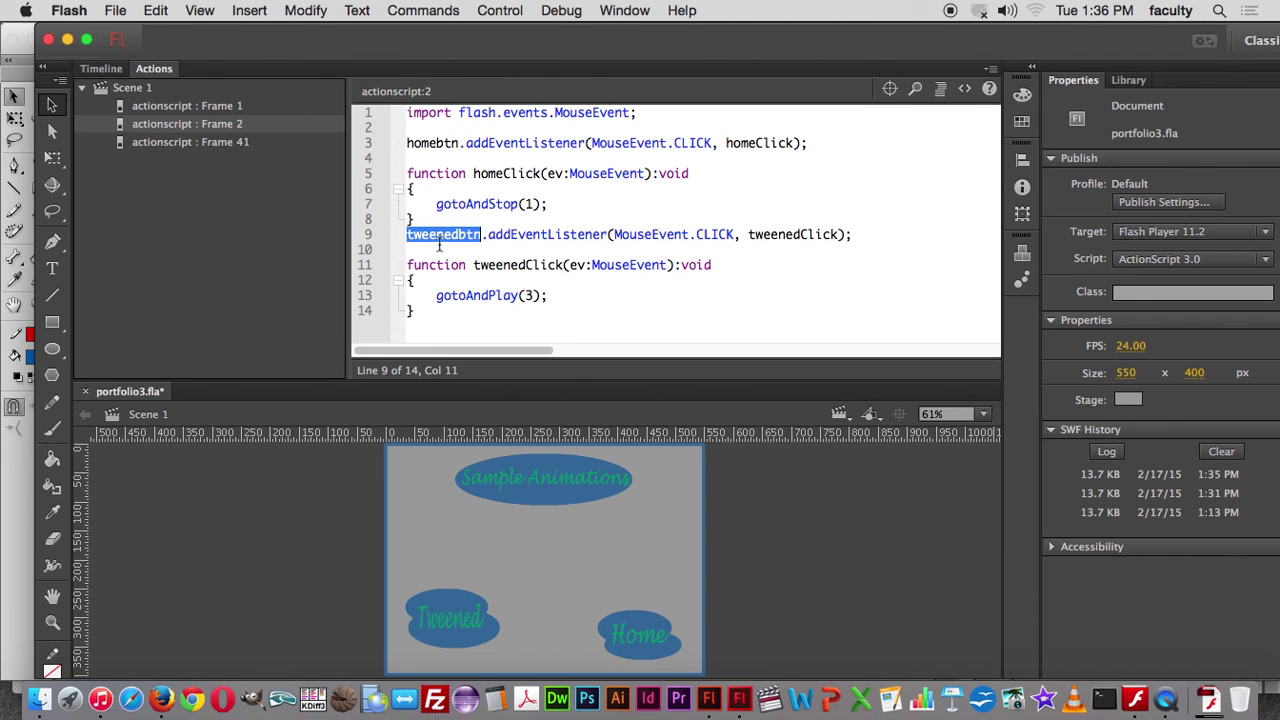
click(210, 110)
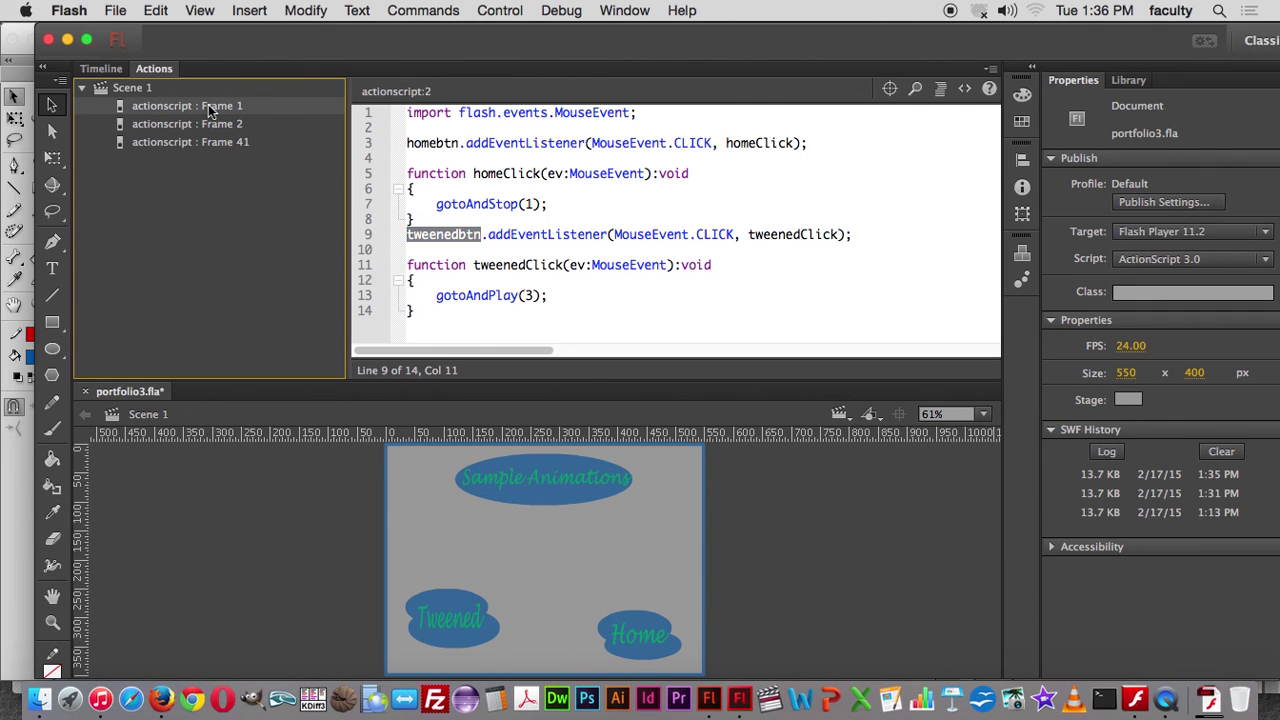
click(401, 128)
drag(401, 128, 420, 214)
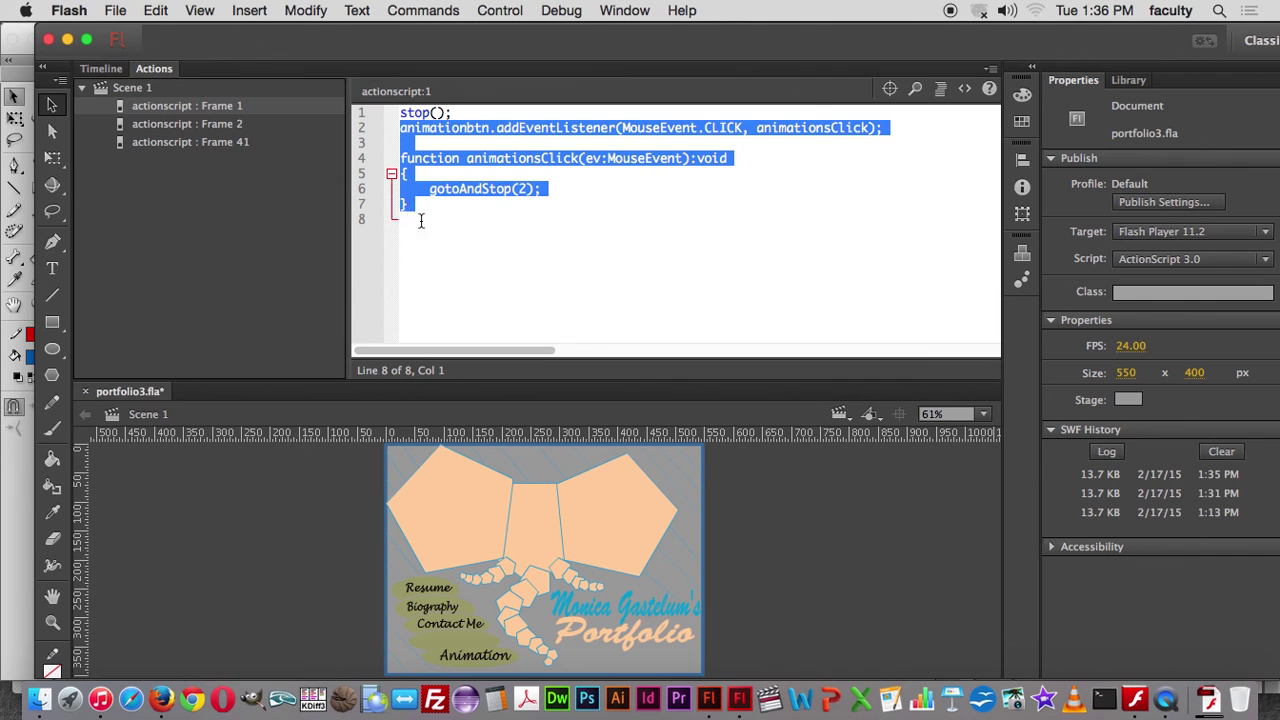
click(225, 124)
click(452, 234)
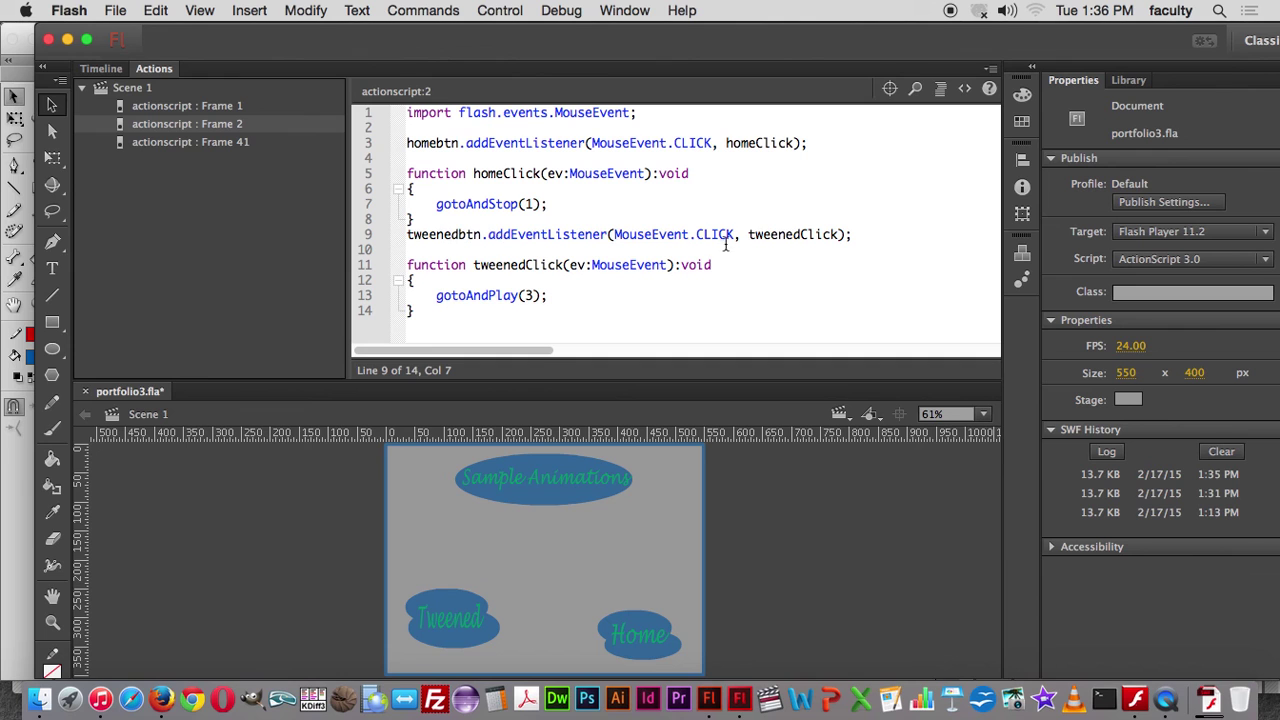
drag(748, 235, 829, 236)
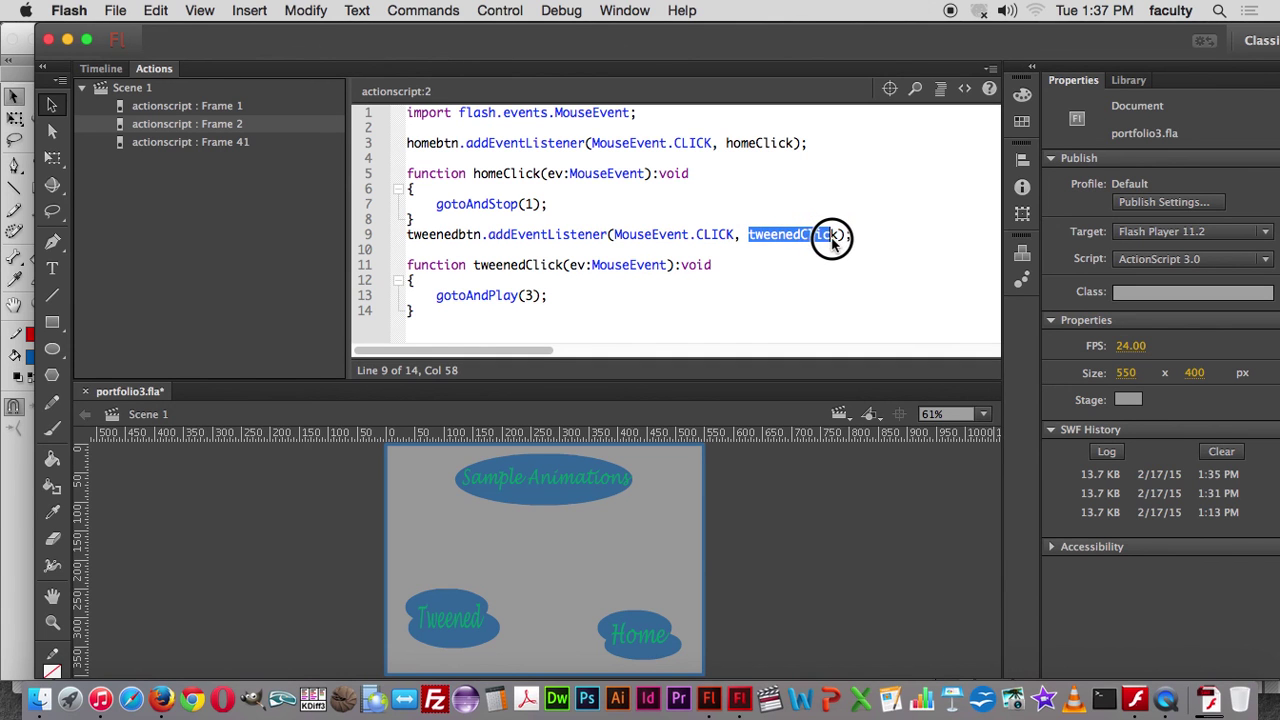
Remove the curly braces and the indentation around gotoAndPlay(1); in the actionscript layer's frame 41 script.
click(132, 145)
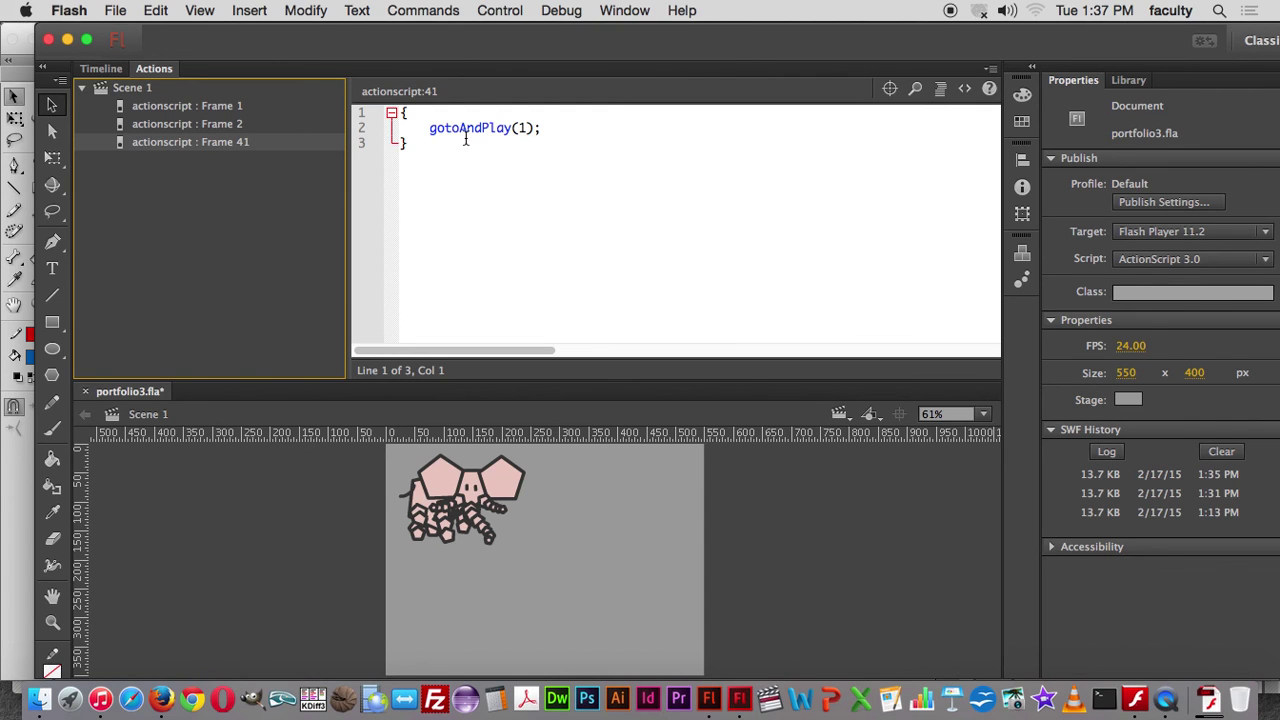
click(413, 145)
key(BackSpace)
click(408, 113)
key(BackSpace)
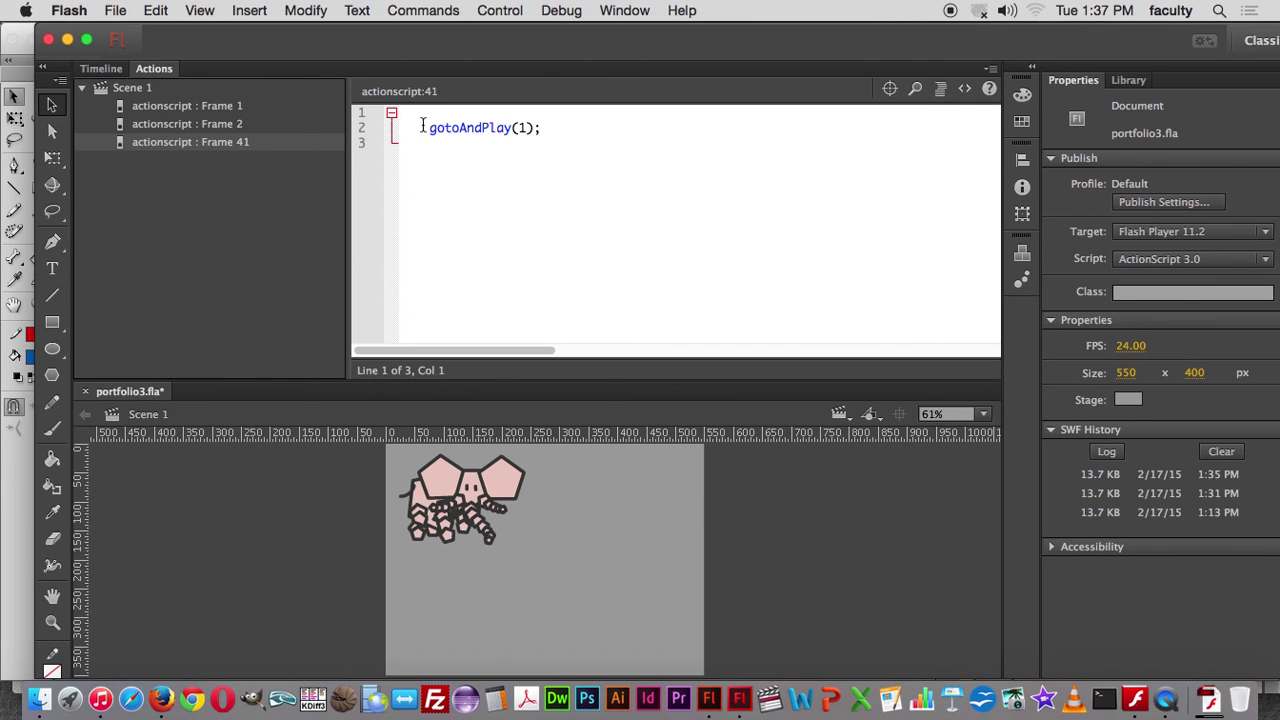
click(423, 127)
key(BackSpace)
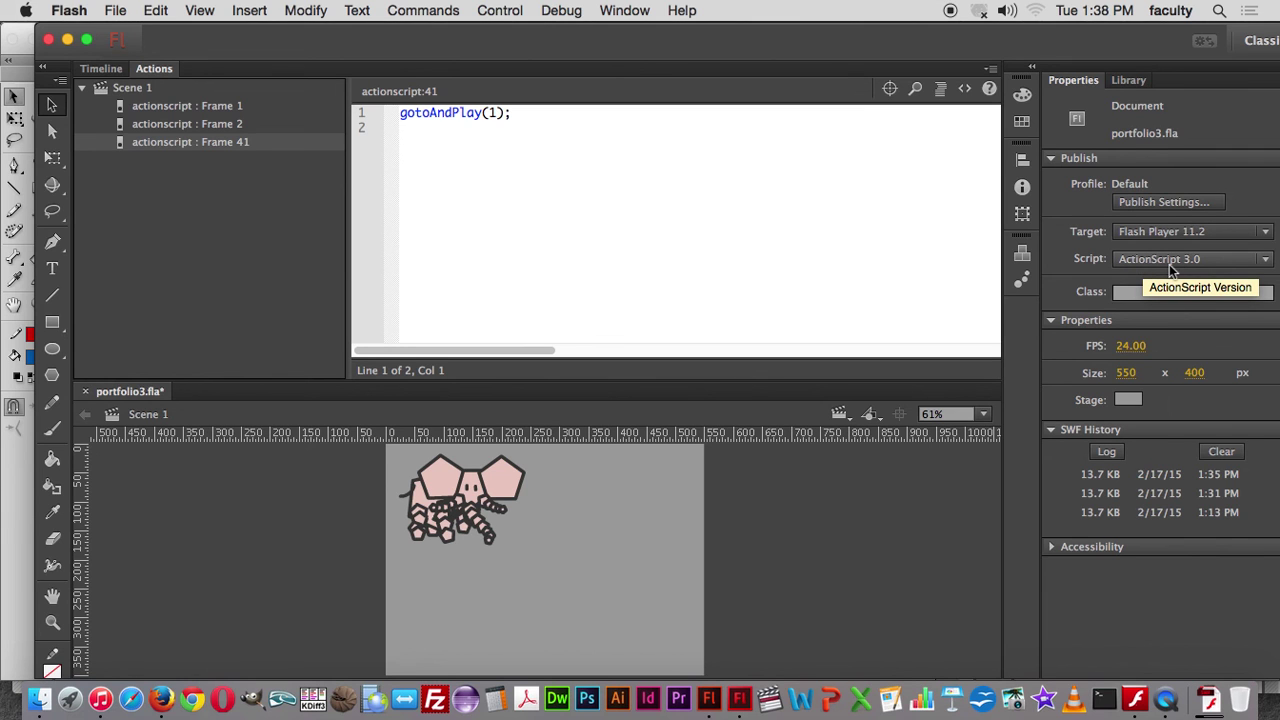
Switch to Adobe Flash CS6 to view the ActionScript 2.0 FlashChap3 movie.
key(super+Tab)
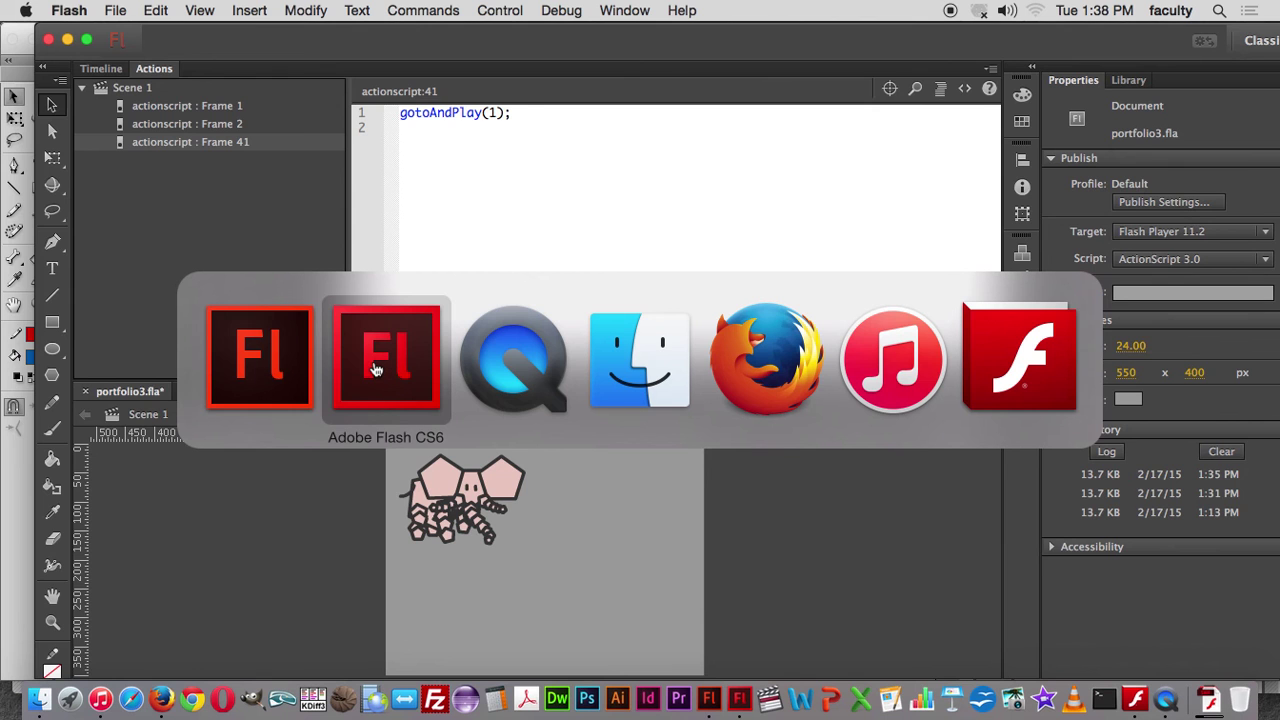
click(386, 360)
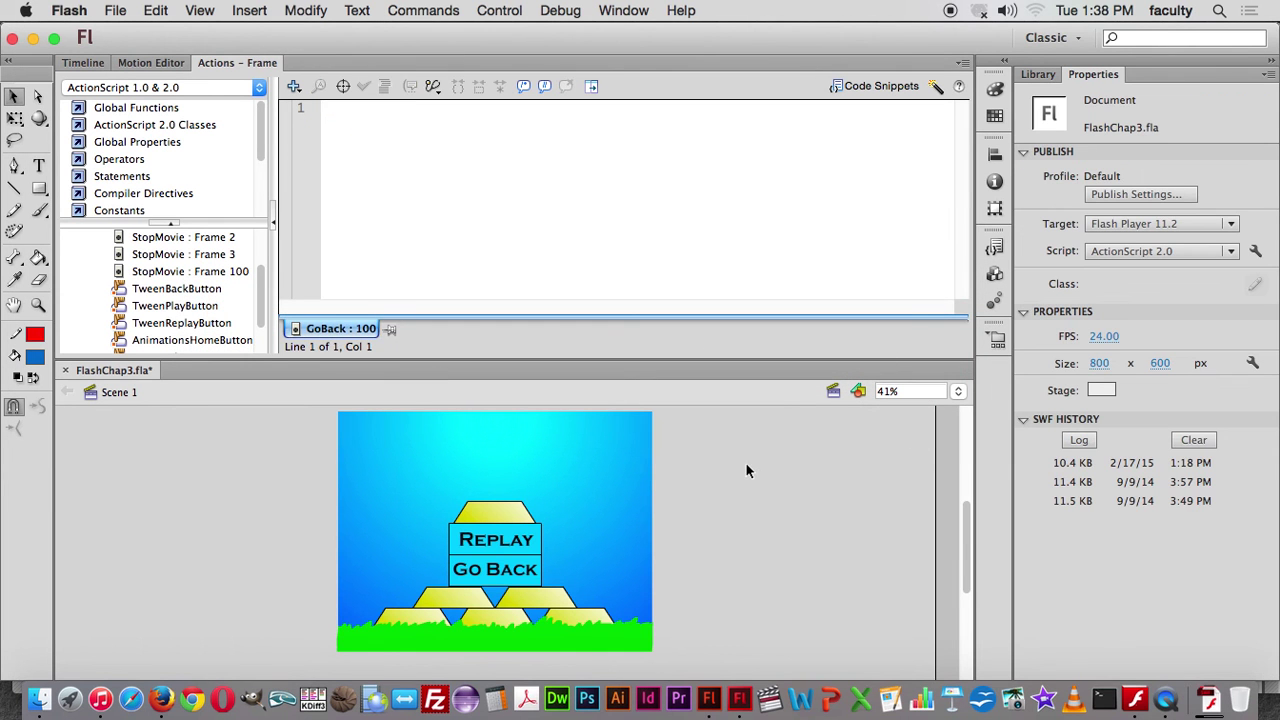